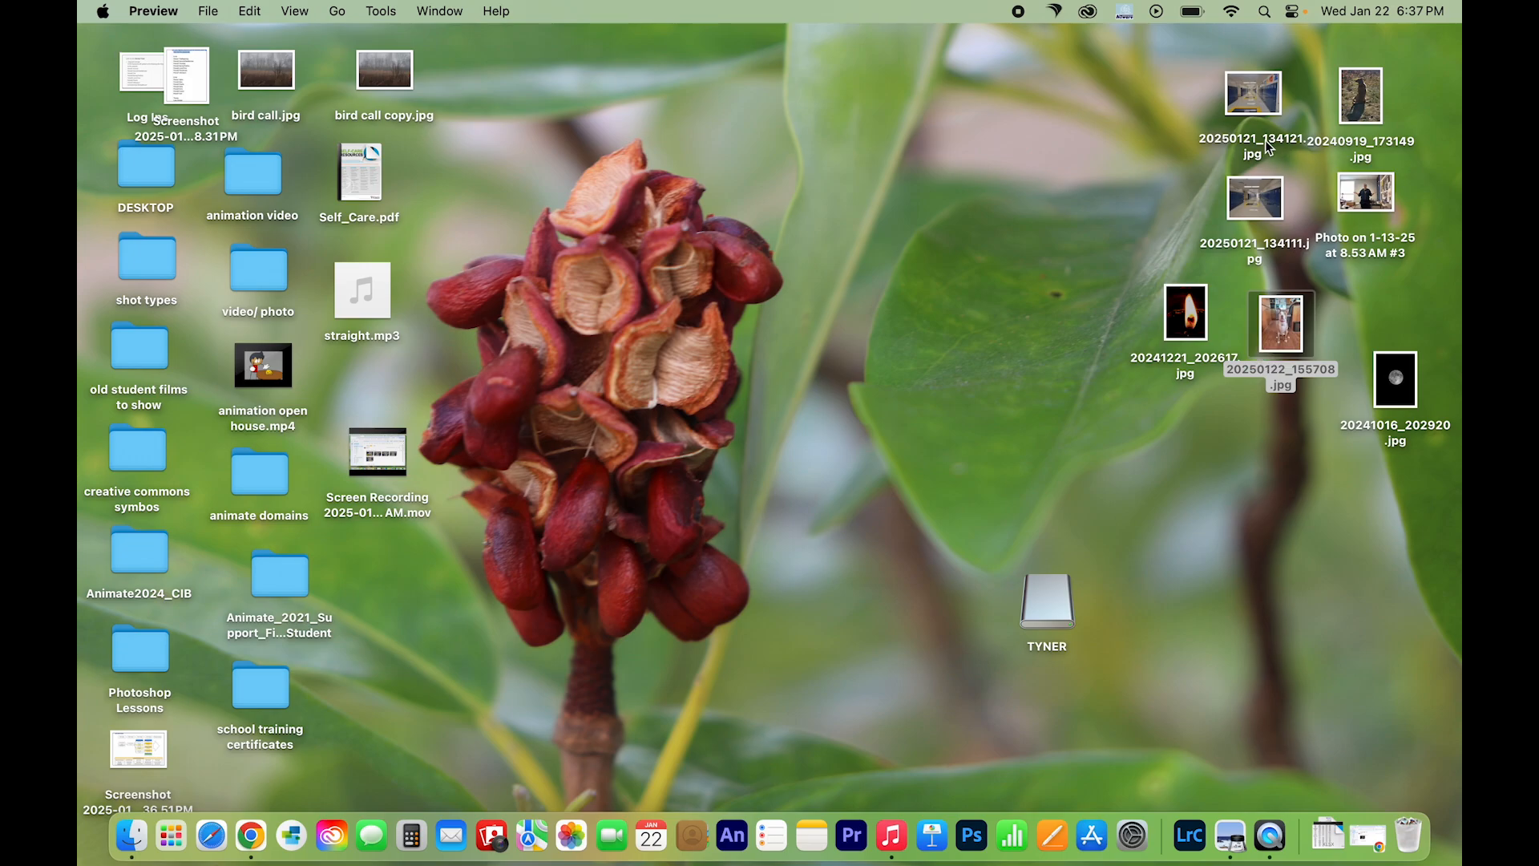
Step: Open 20250121_134111.jpg from the desktop in Photoshop and place the image "Photo on 1-13-25 at 8.53 AM #3" into it
drag(1229, 212, 972, 836)
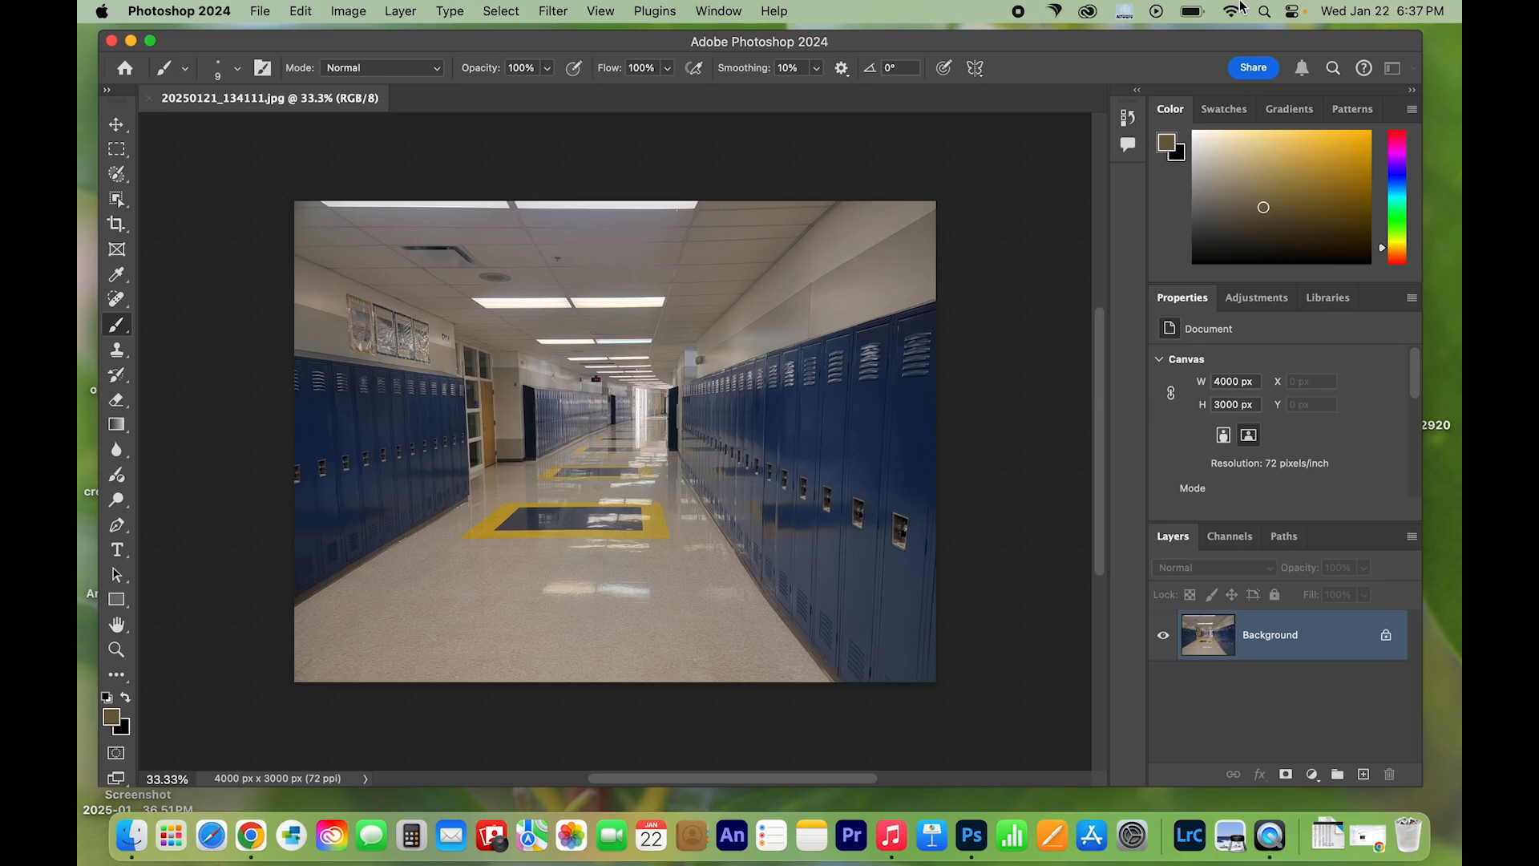
drag(1308, 50, 1196, 24)
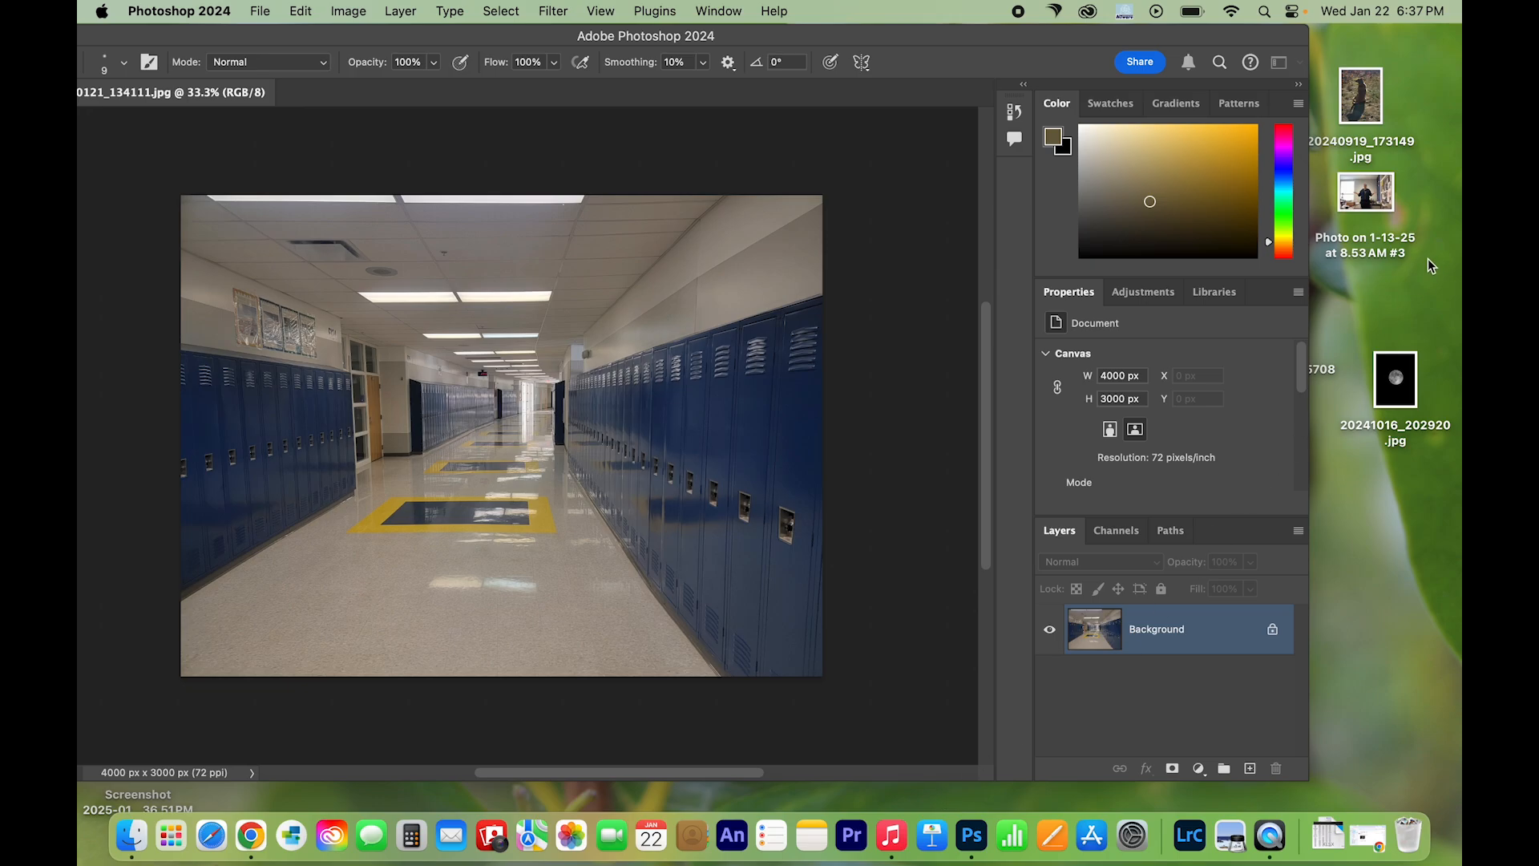
click(1377, 205)
drag(1377, 204, 663, 421)
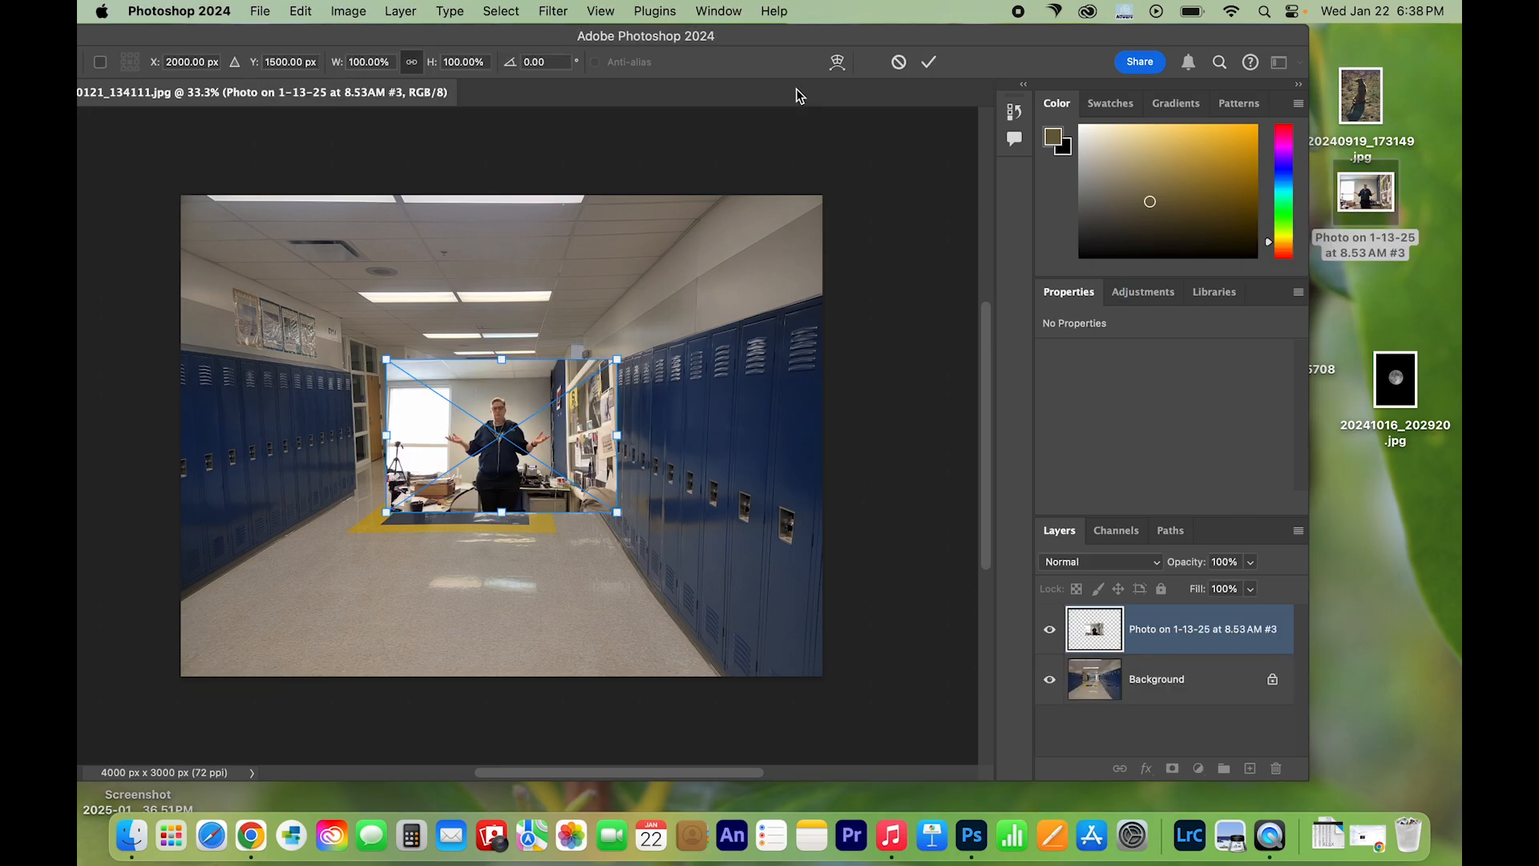
drag(771, 44, 897, 40)
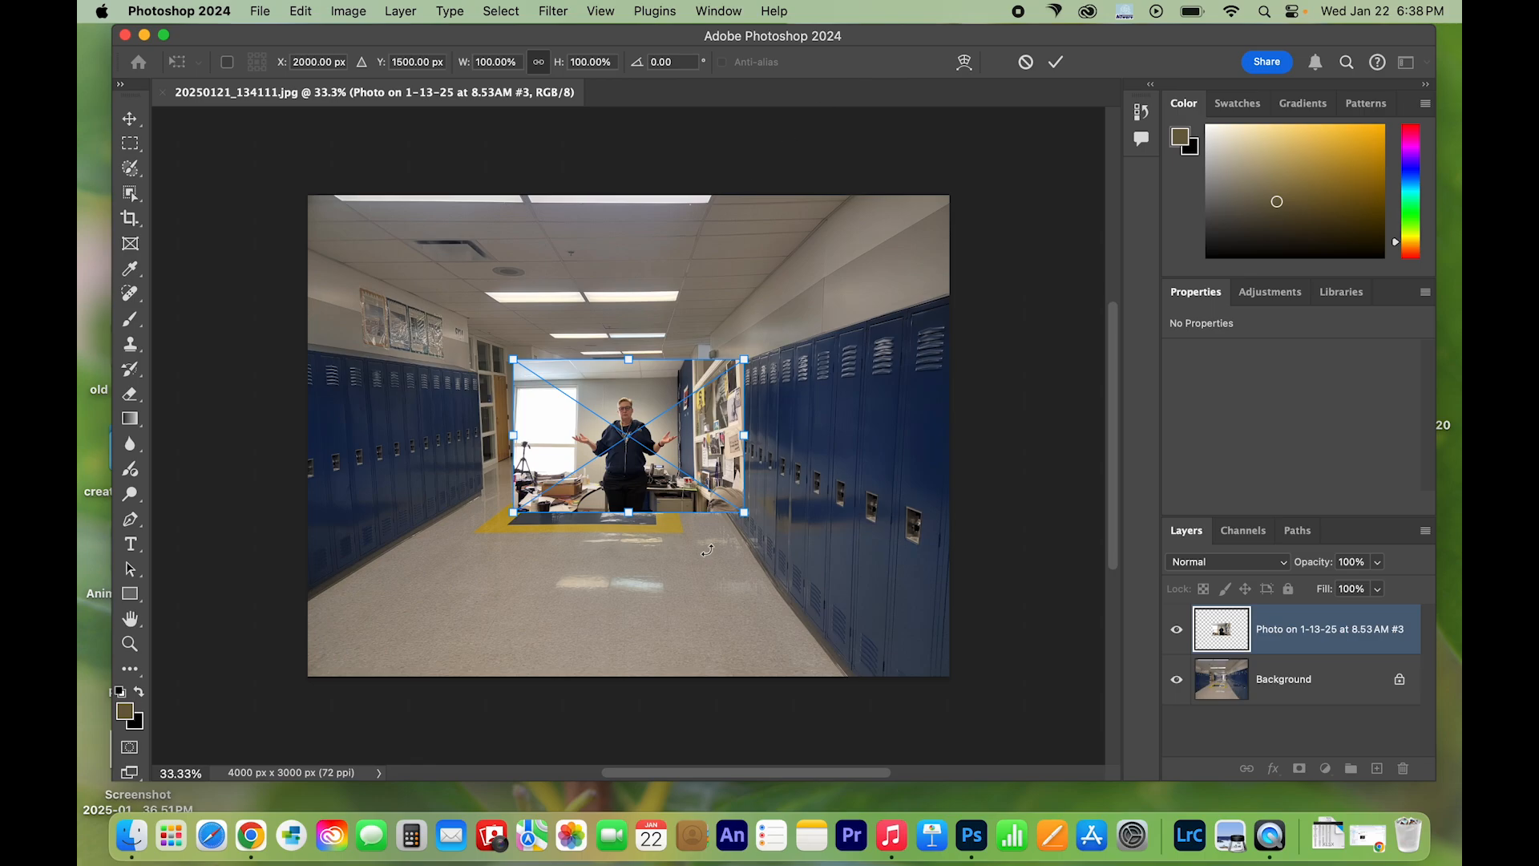
Step: Scale the placed photo to about 267% and position it so the person's legs run past the lower edge of the hallway image
drag(745, 513, 931, 687)
drag(862, 615, 777, 603)
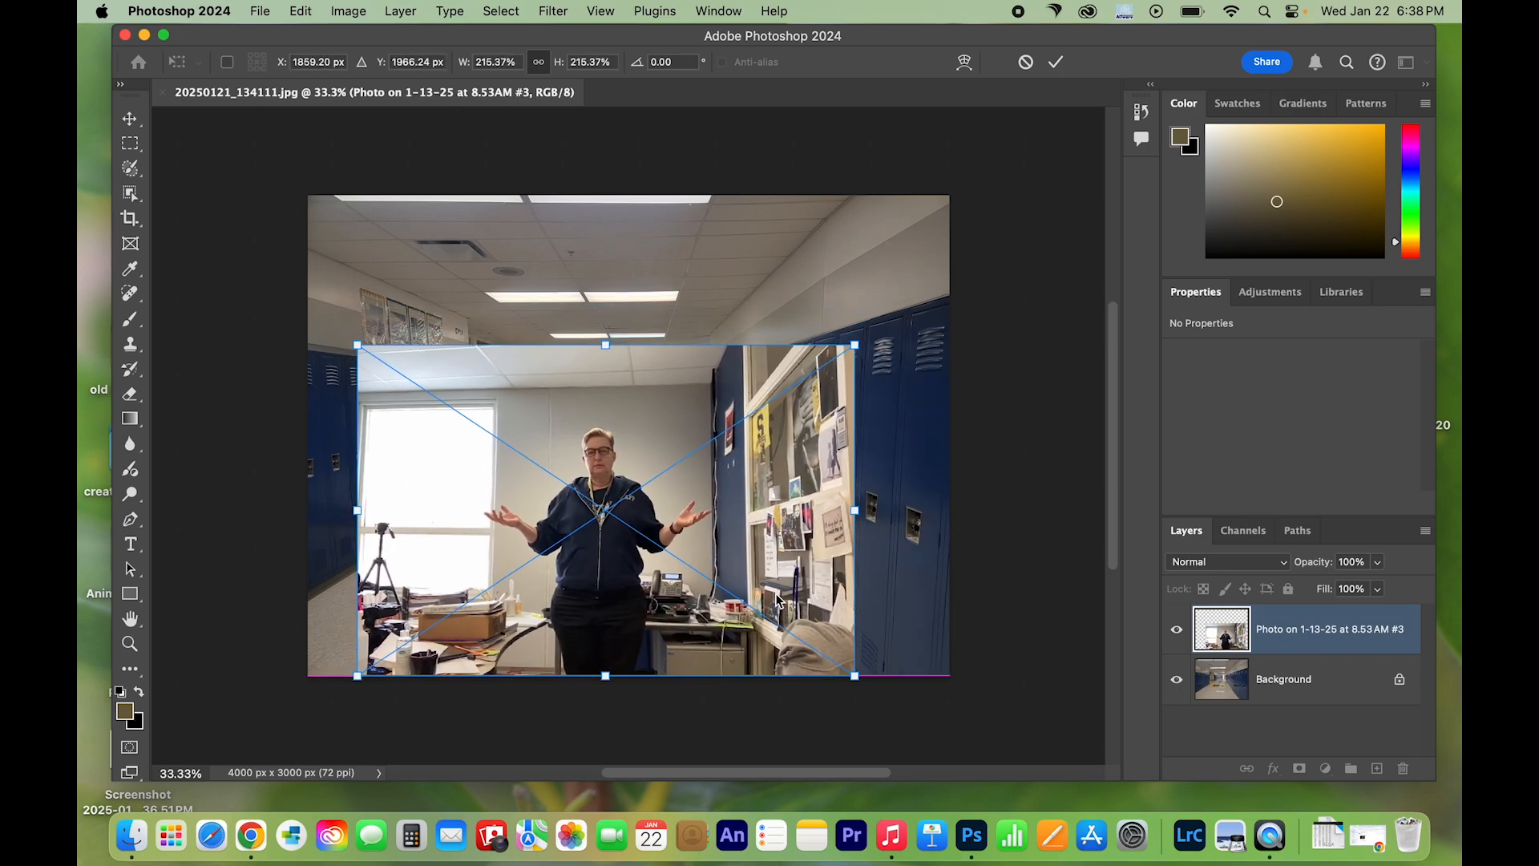
drag(848, 676, 1048, 681)
drag(836, 655, 761, 585)
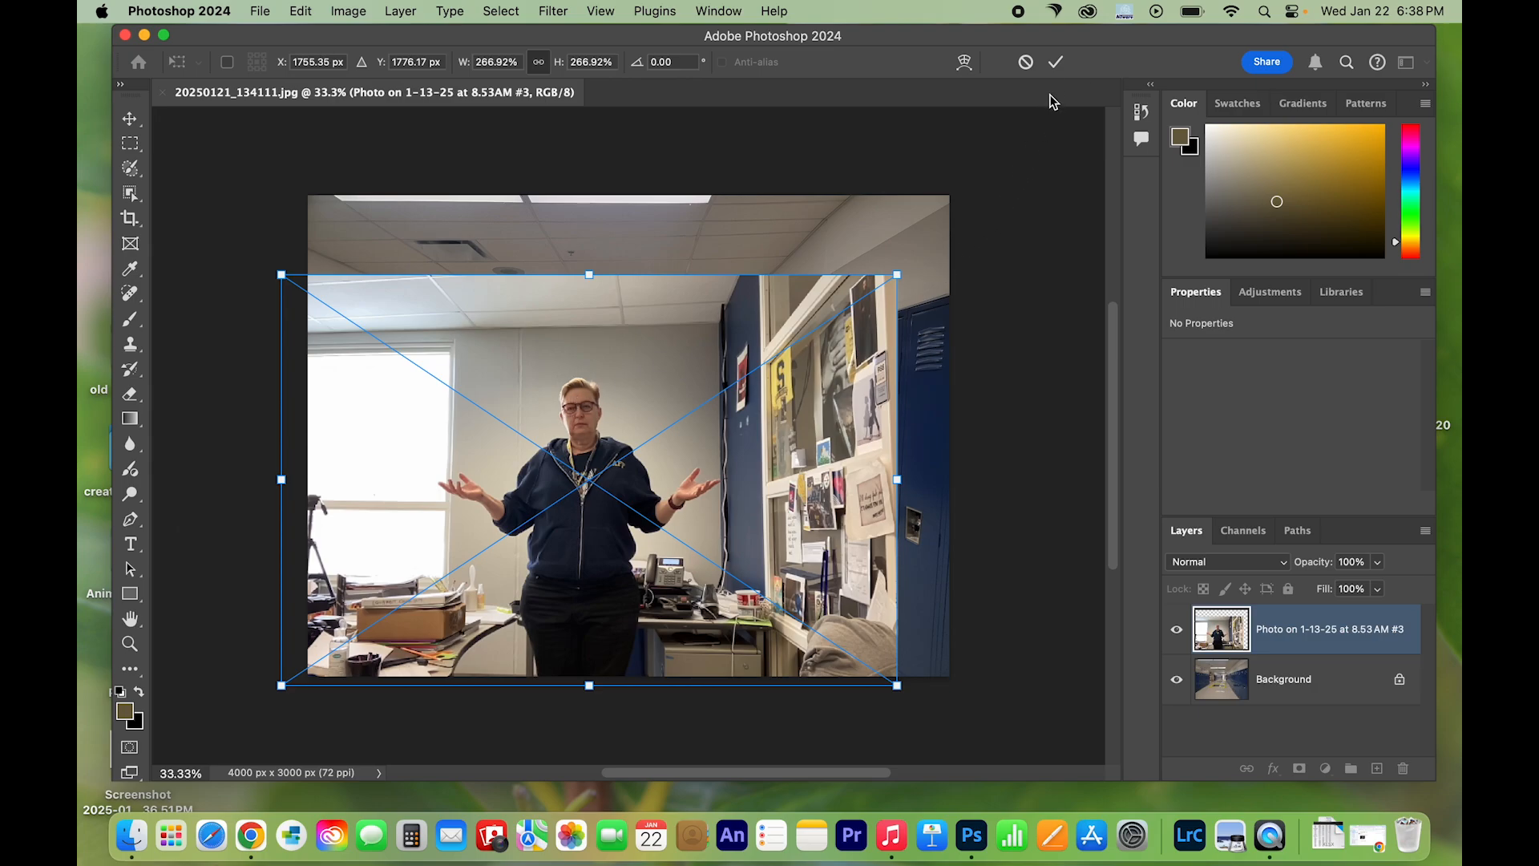
click(1056, 63)
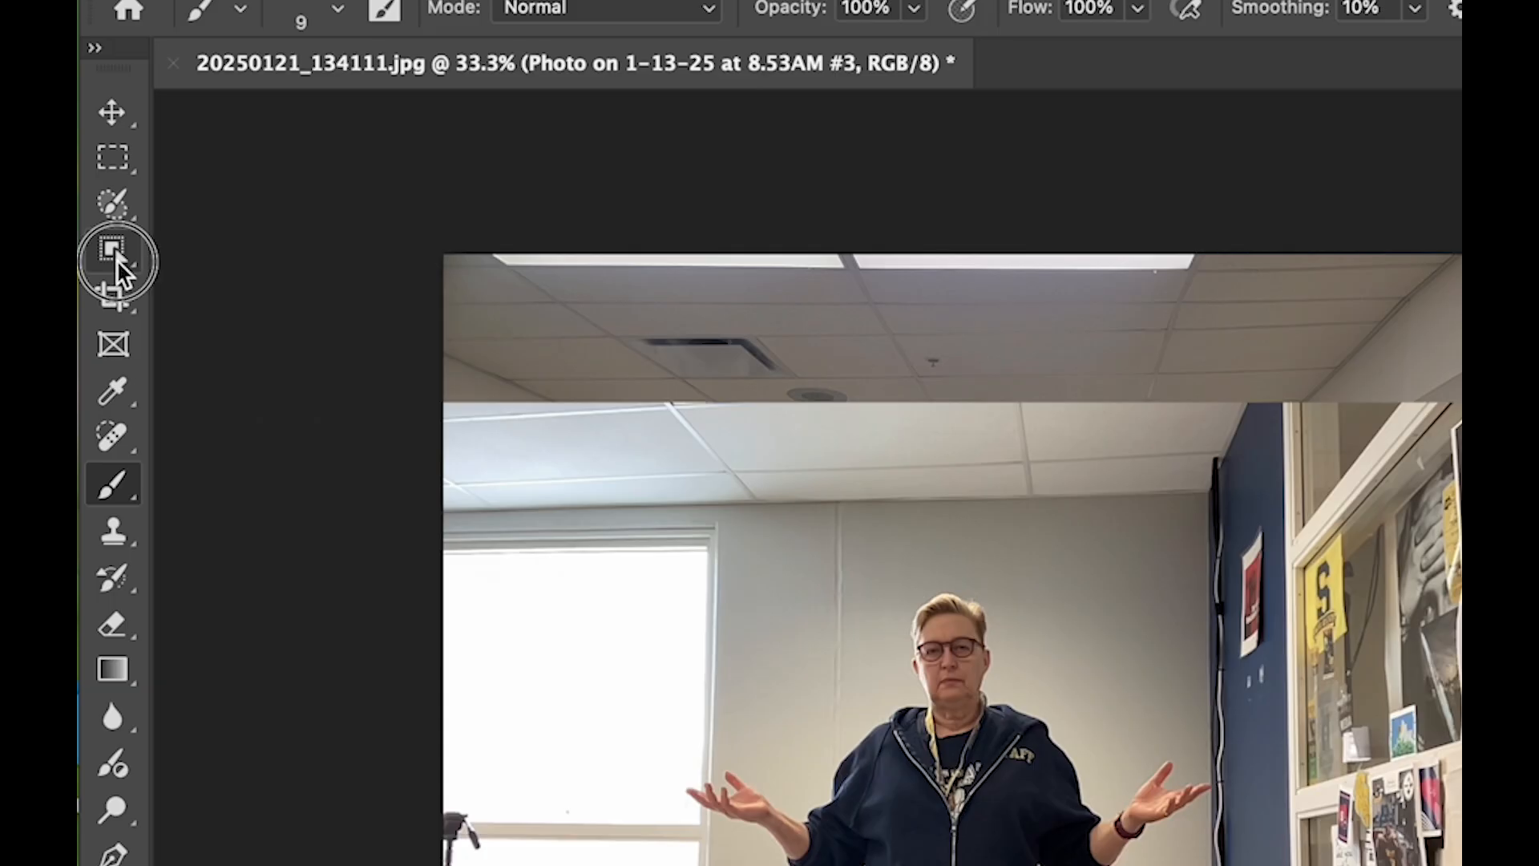
Step: Select the person in the placed photo with the Object Selection Tool
click(117, 256)
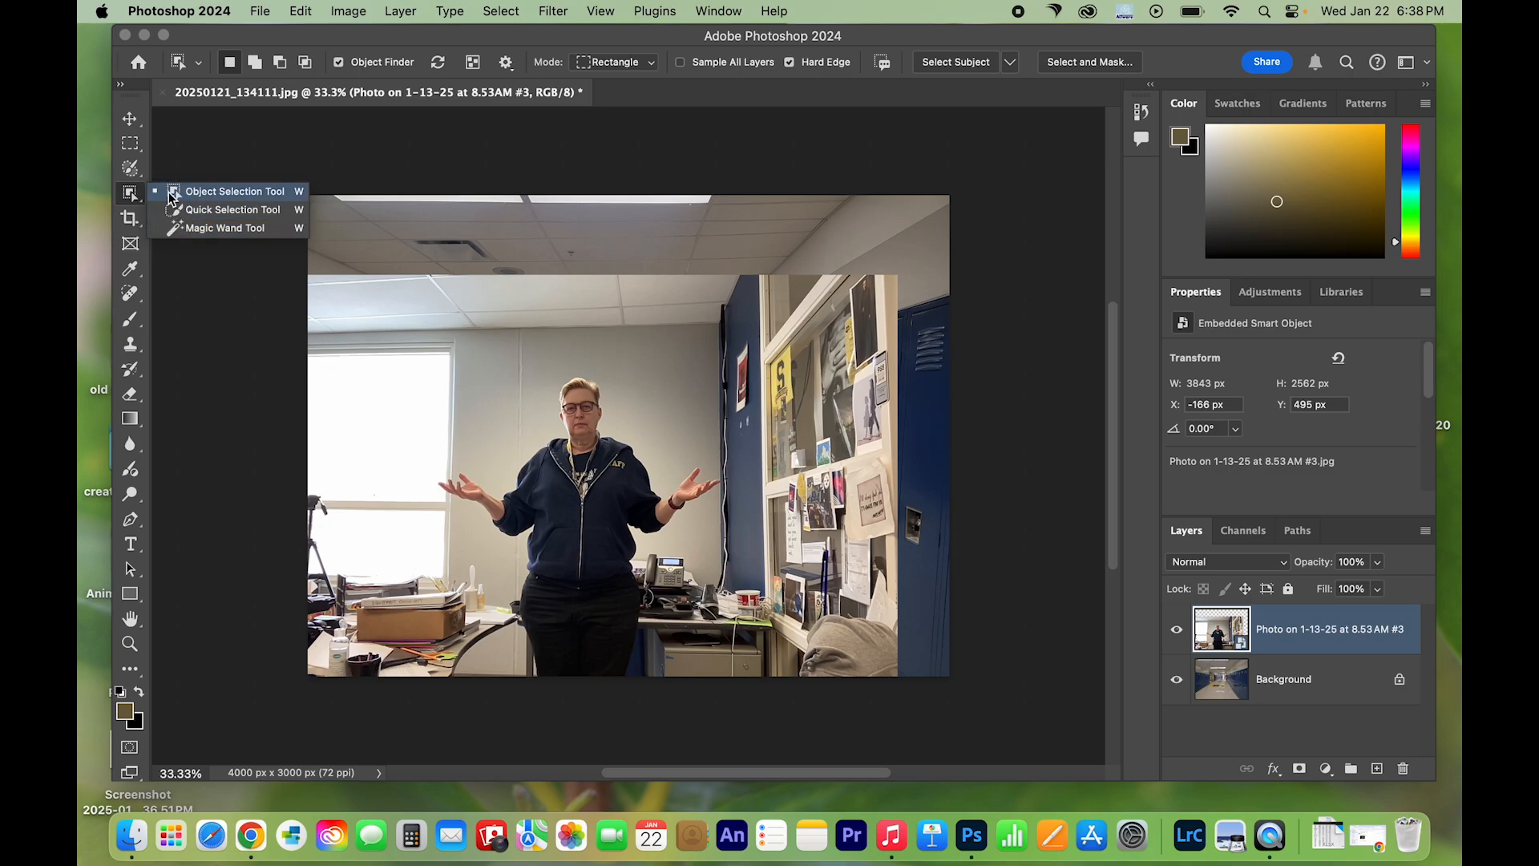
click(172, 194)
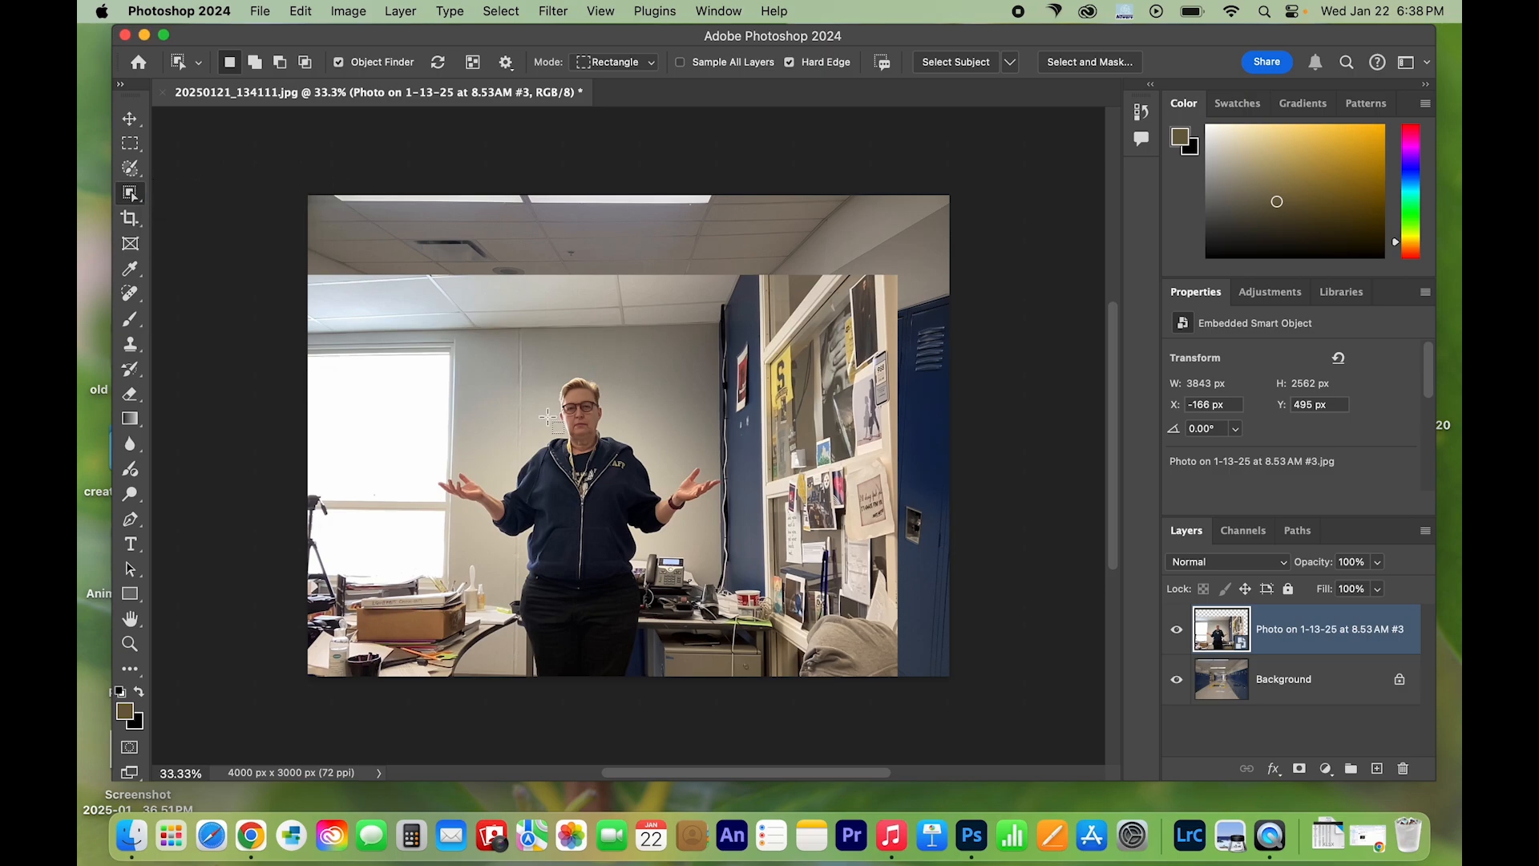
click(577, 461)
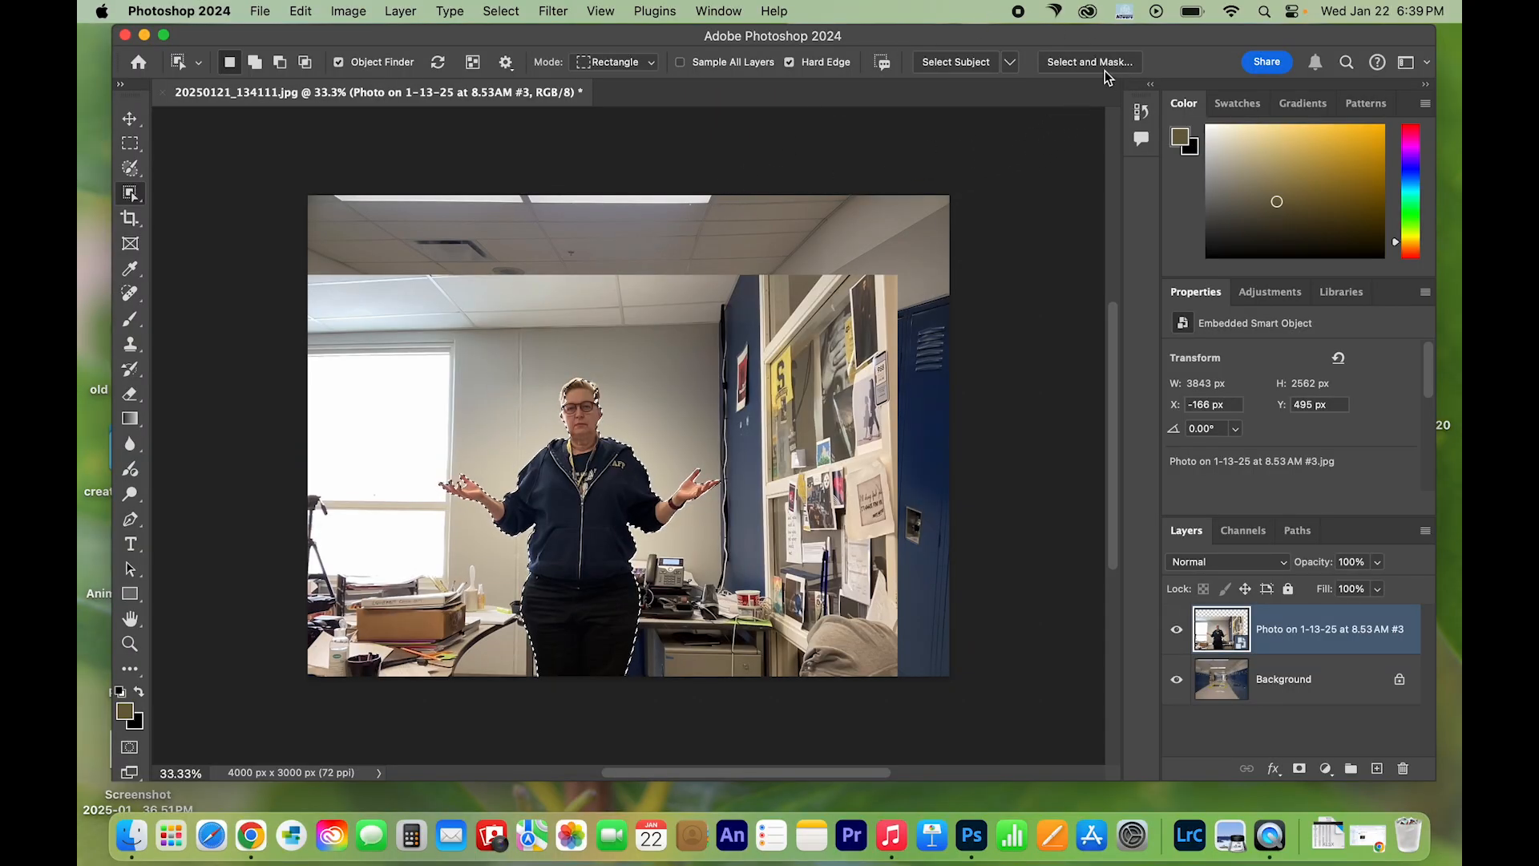
Step: Check the person's outline in Select and Mask, accept the selection, and use it to add a layer mask to the photo layer
click(1103, 64)
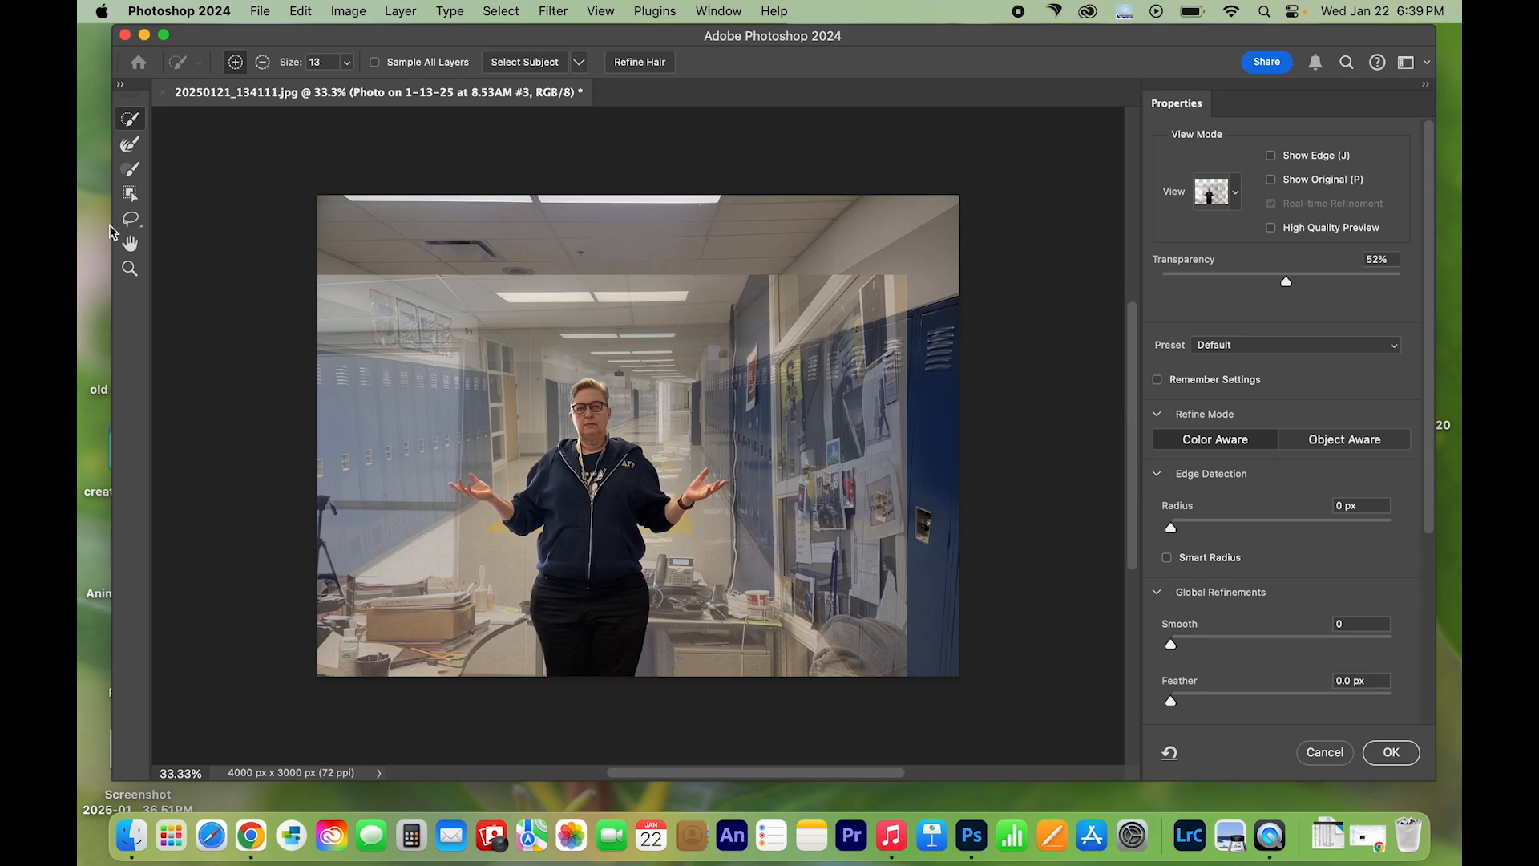
click(130, 269)
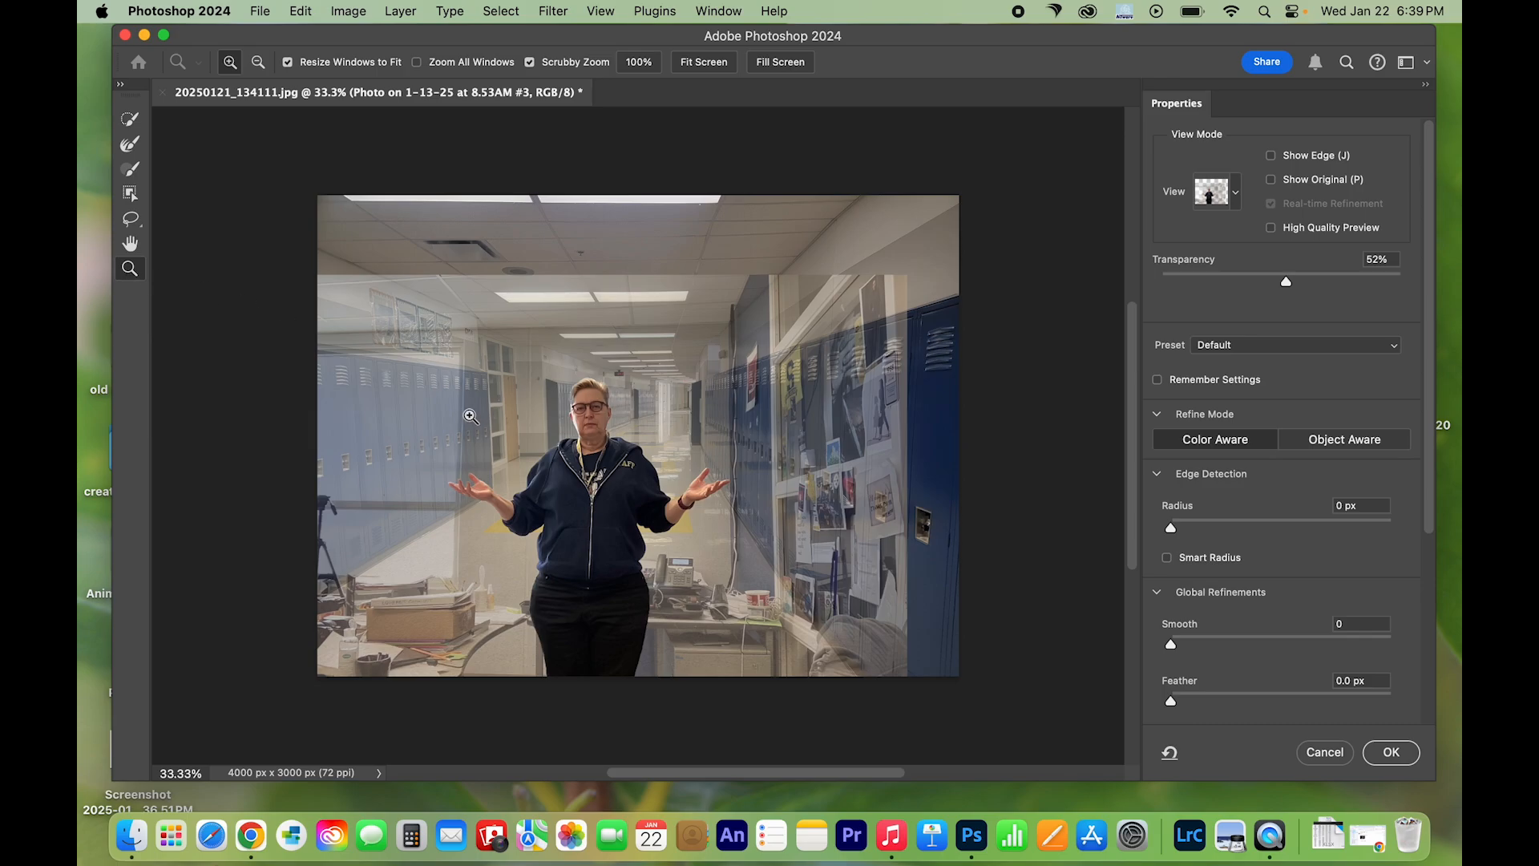
drag(470, 417, 470, 418)
scroll(470, 417, down, 10)
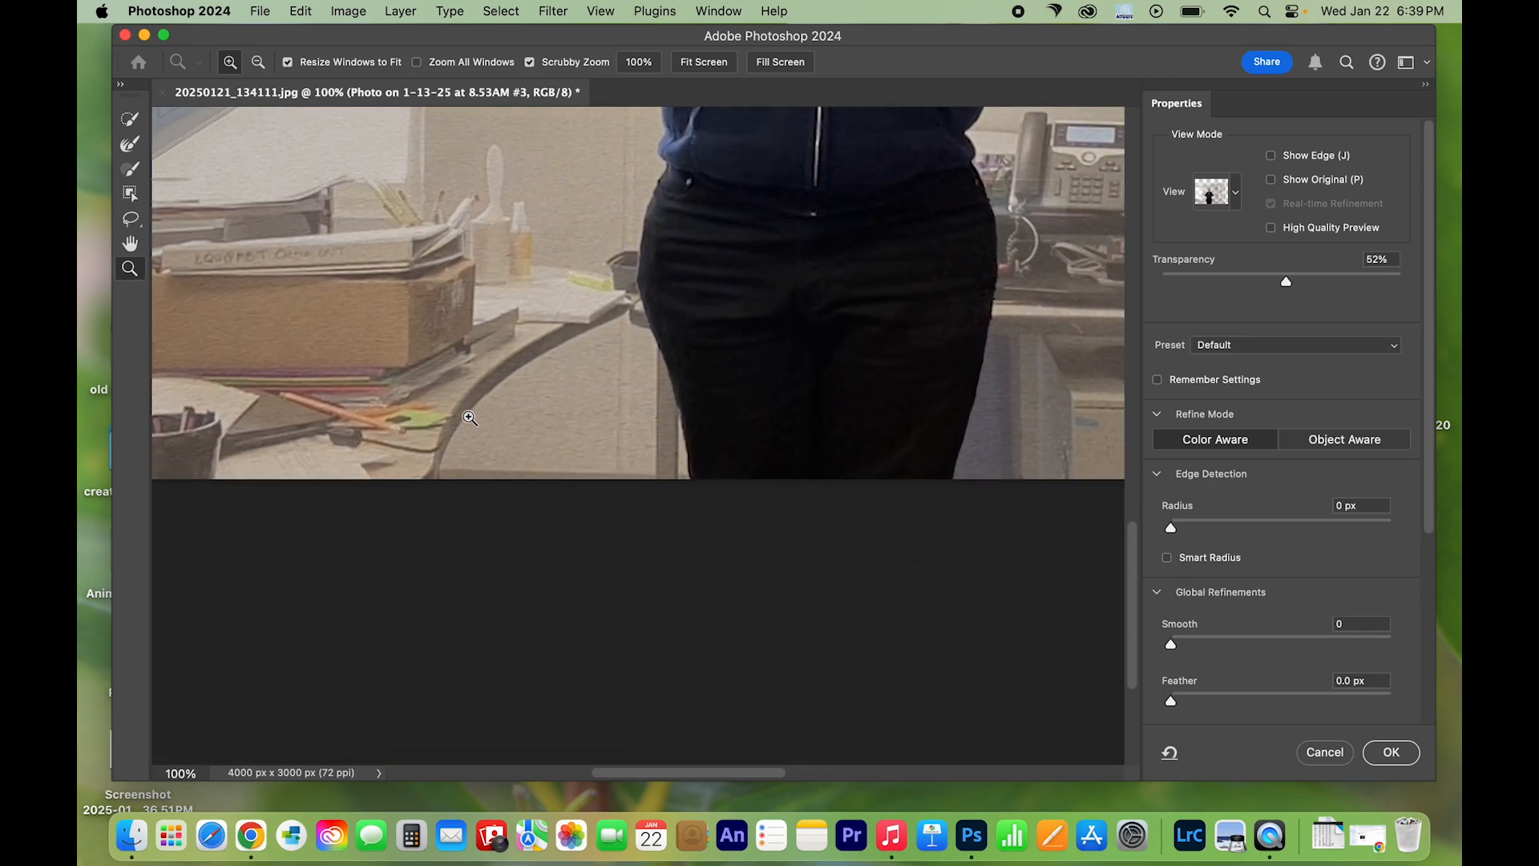
scroll(470, 417, up, 12)
scroll(470, 418, down, 3)
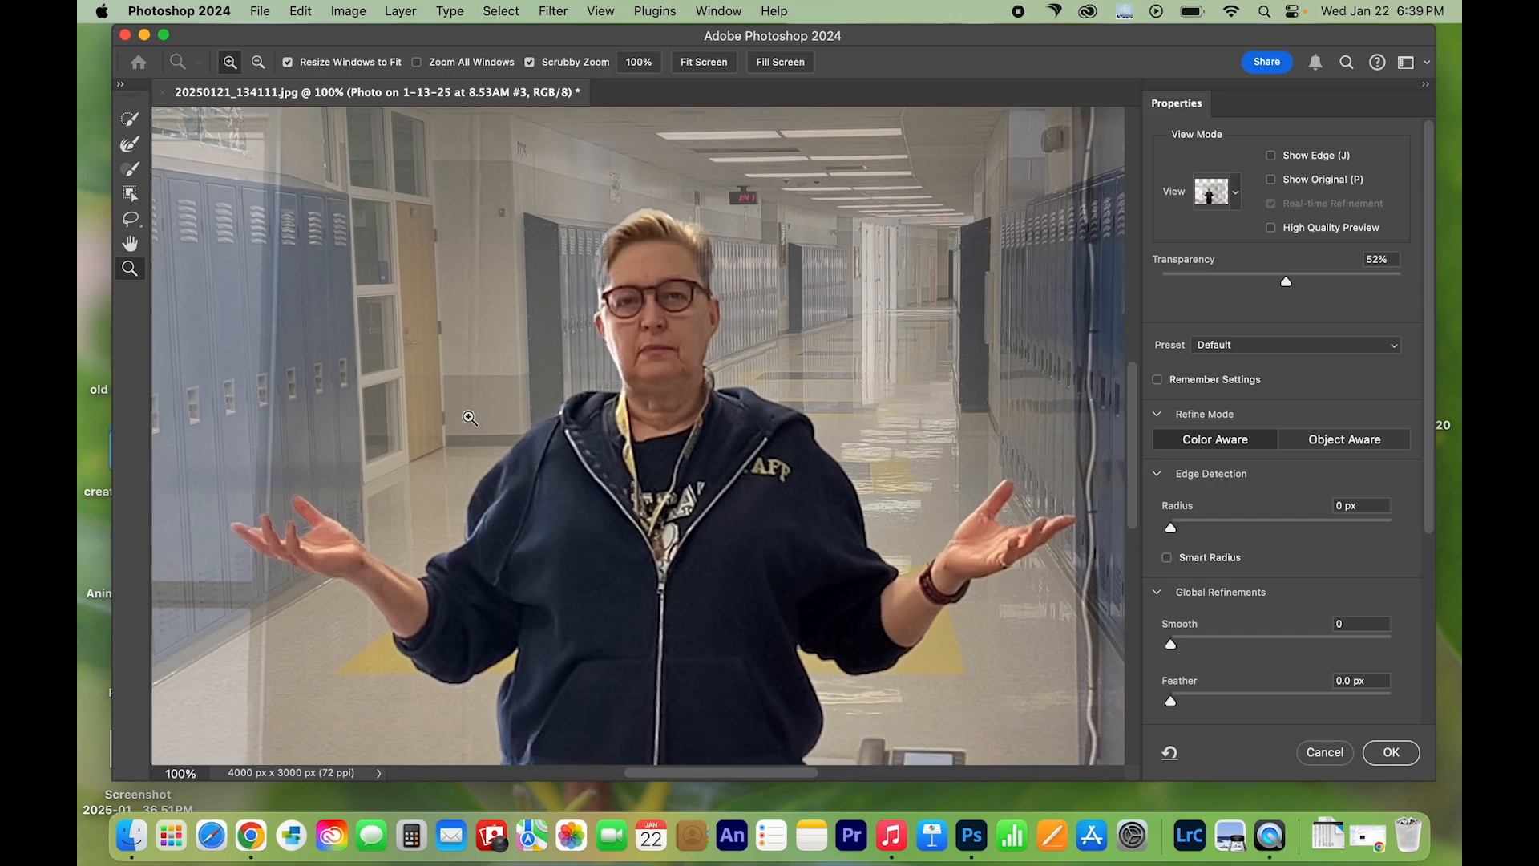
scroll(470, 418, down, 2)
key(super+minus)
key(super+minus)
key(super+minus)
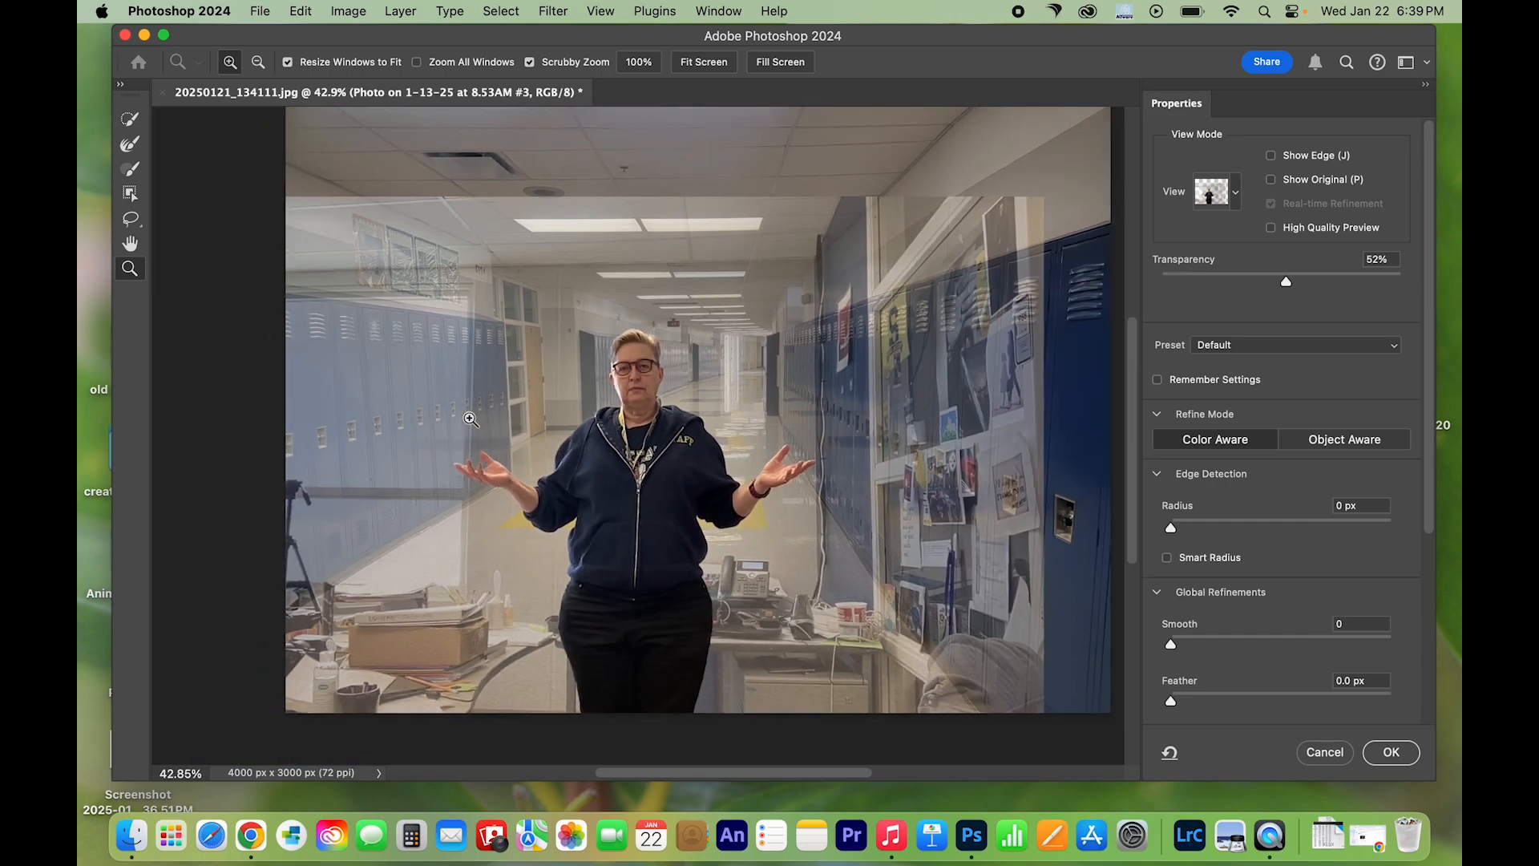
click(1392, 758)
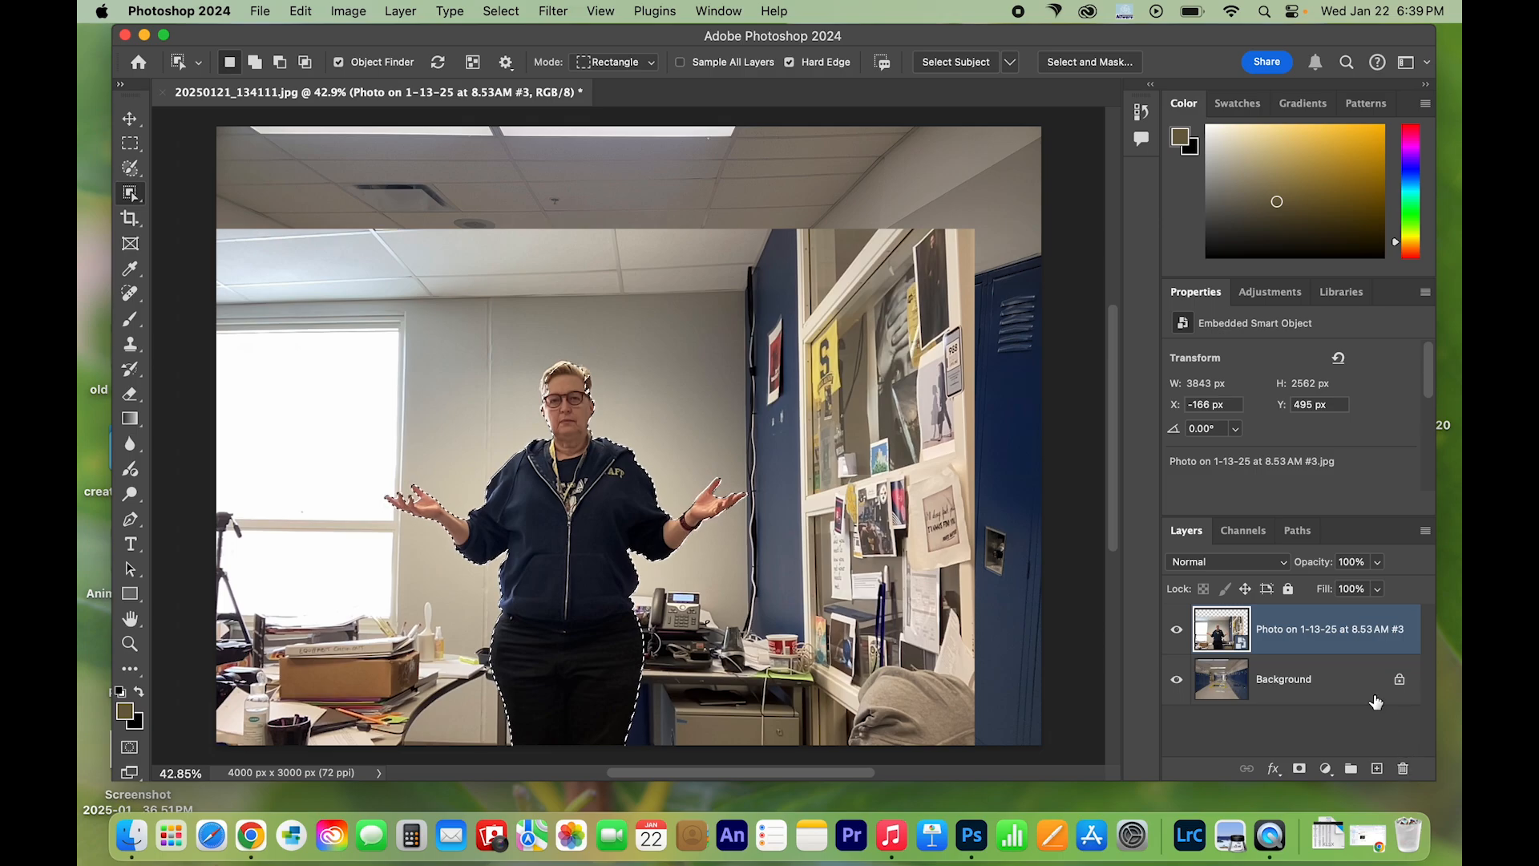
click(1299, 769)
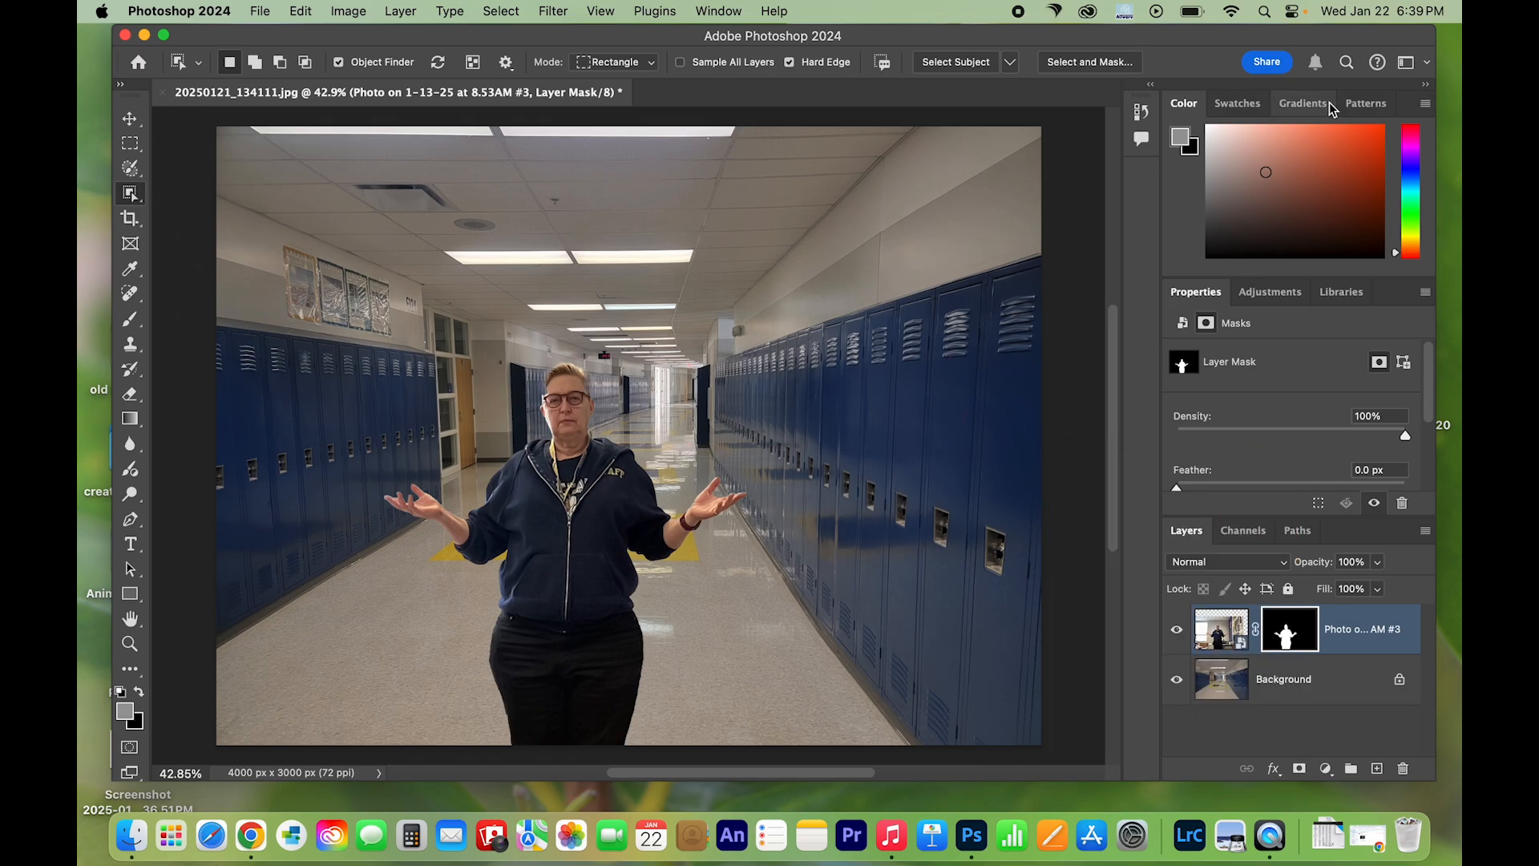
Step: Place 20241016_202920.jpg from the desktop over the hallway and mask out everything on its layer except the moon
drag(1298, 35, 1238, 32)
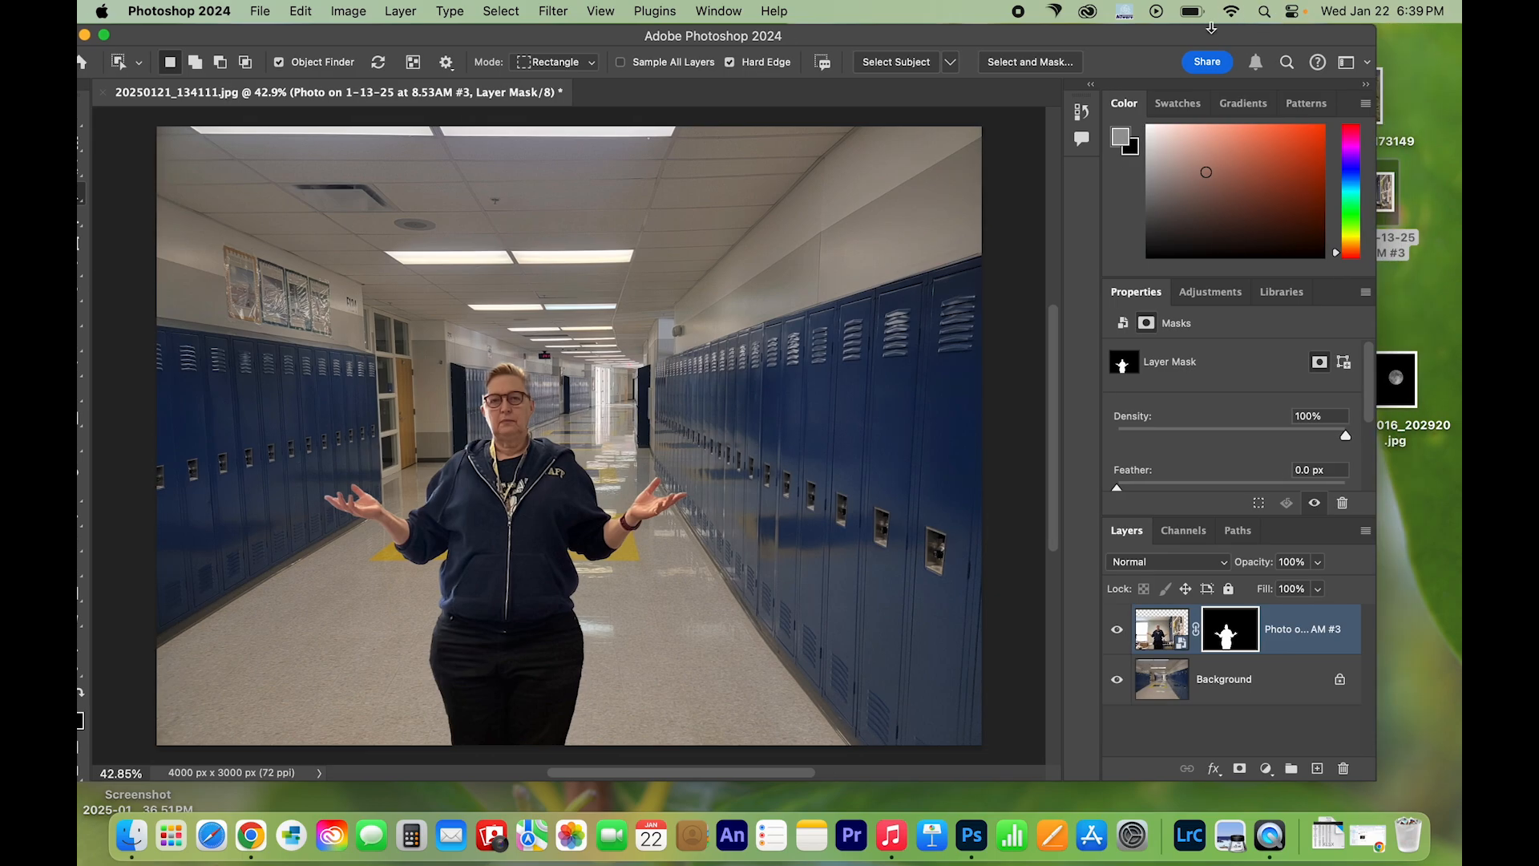
drag(1437, 403, 508, 291)
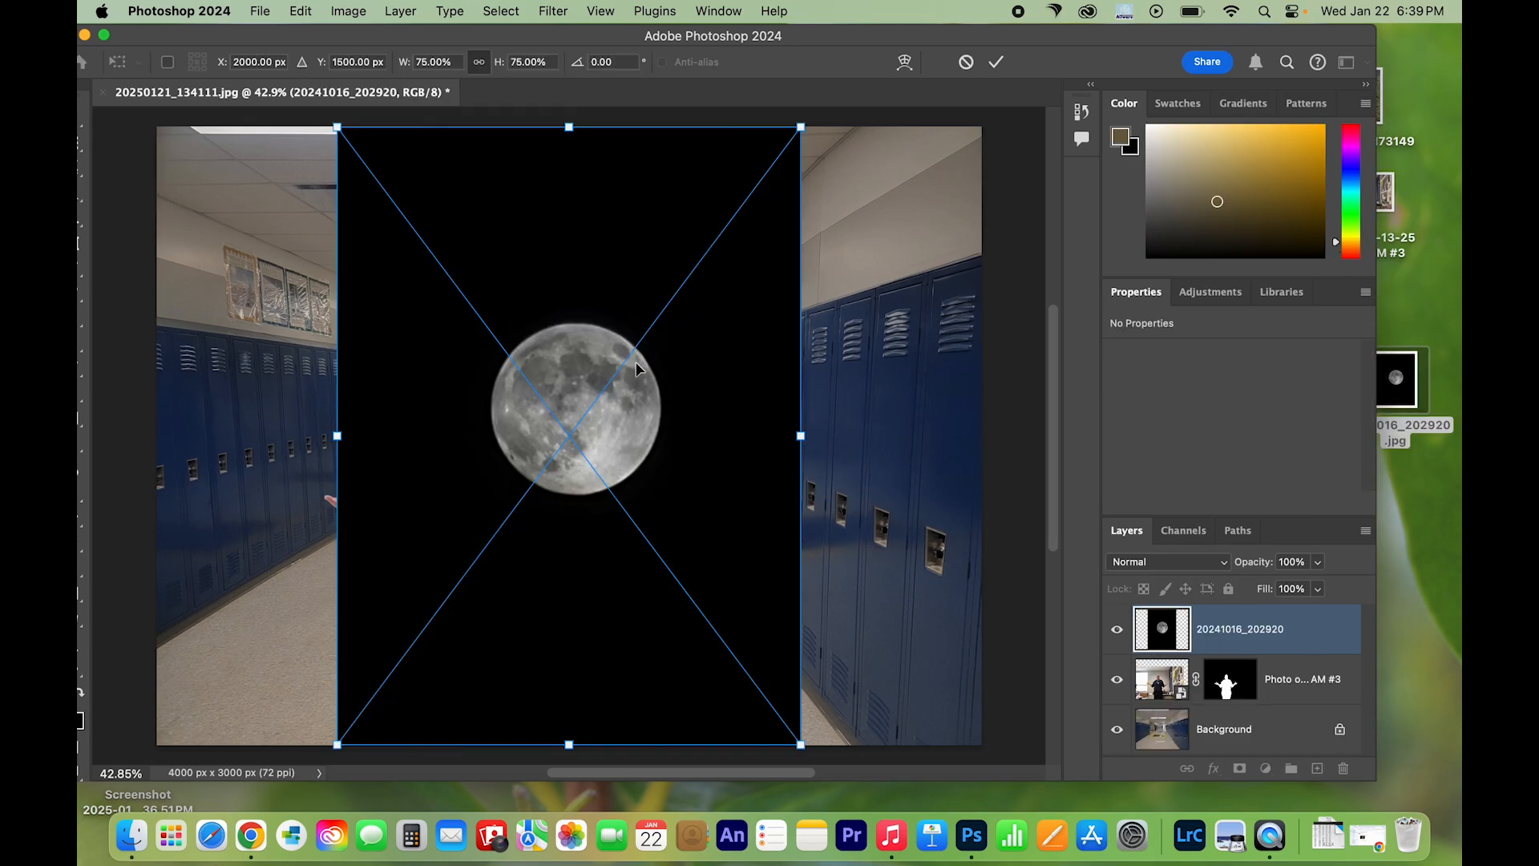
click(1040, 62)
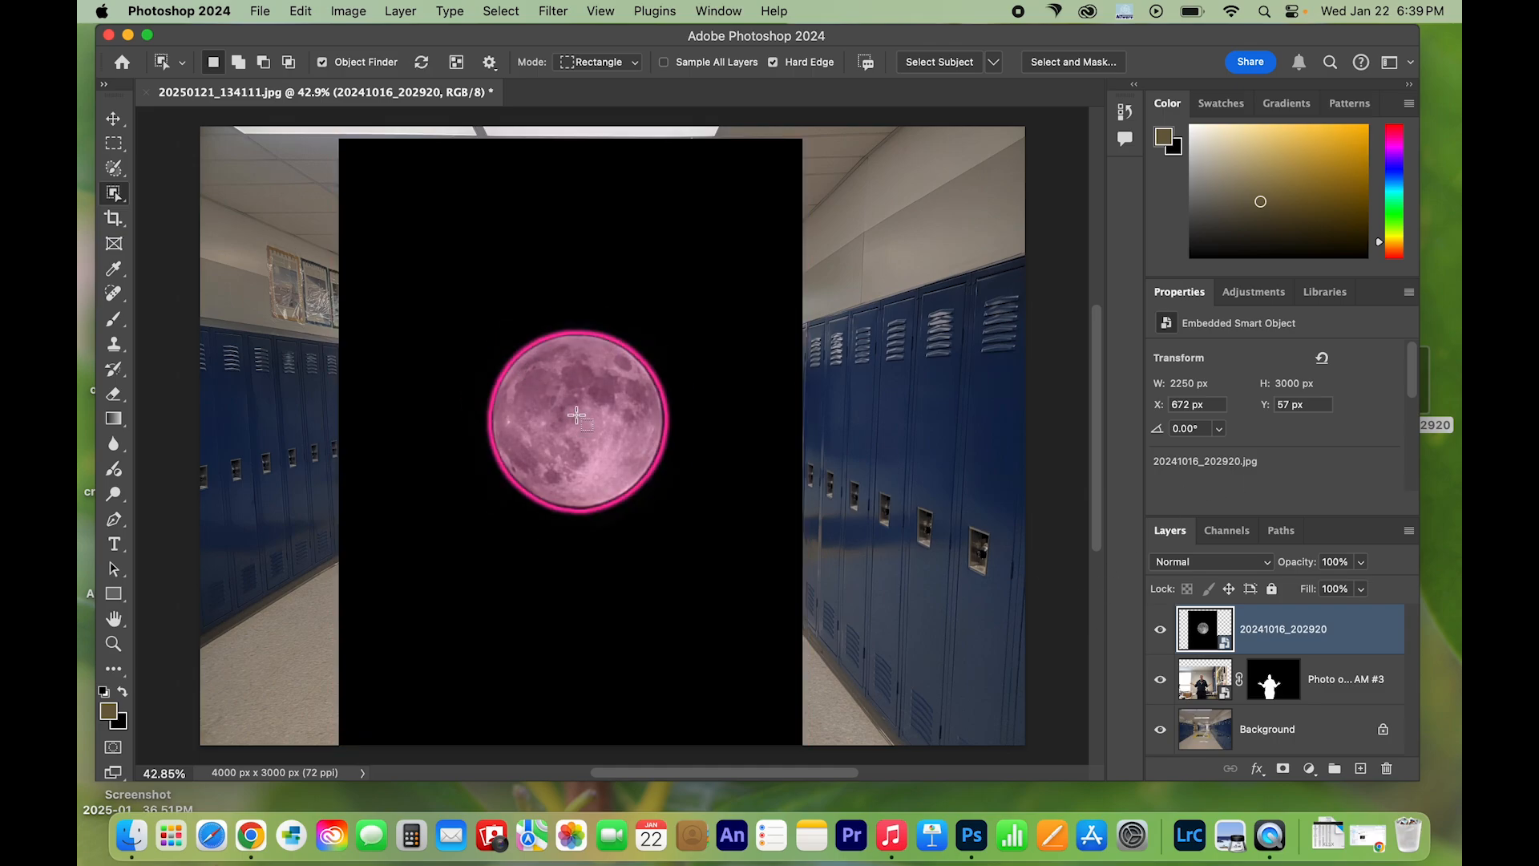
click(579, 417)
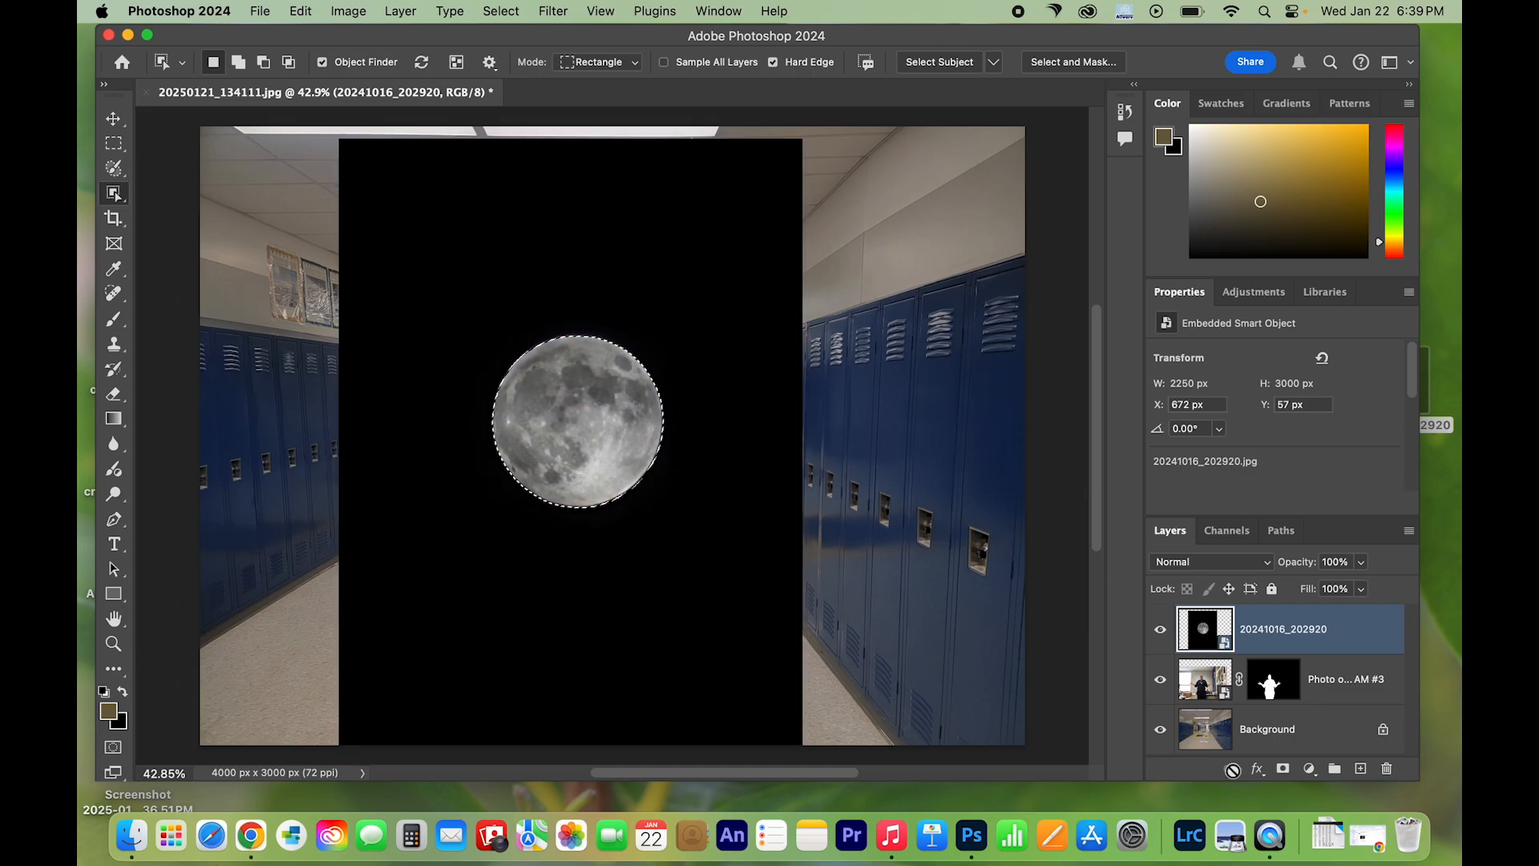
click(1283, 767)
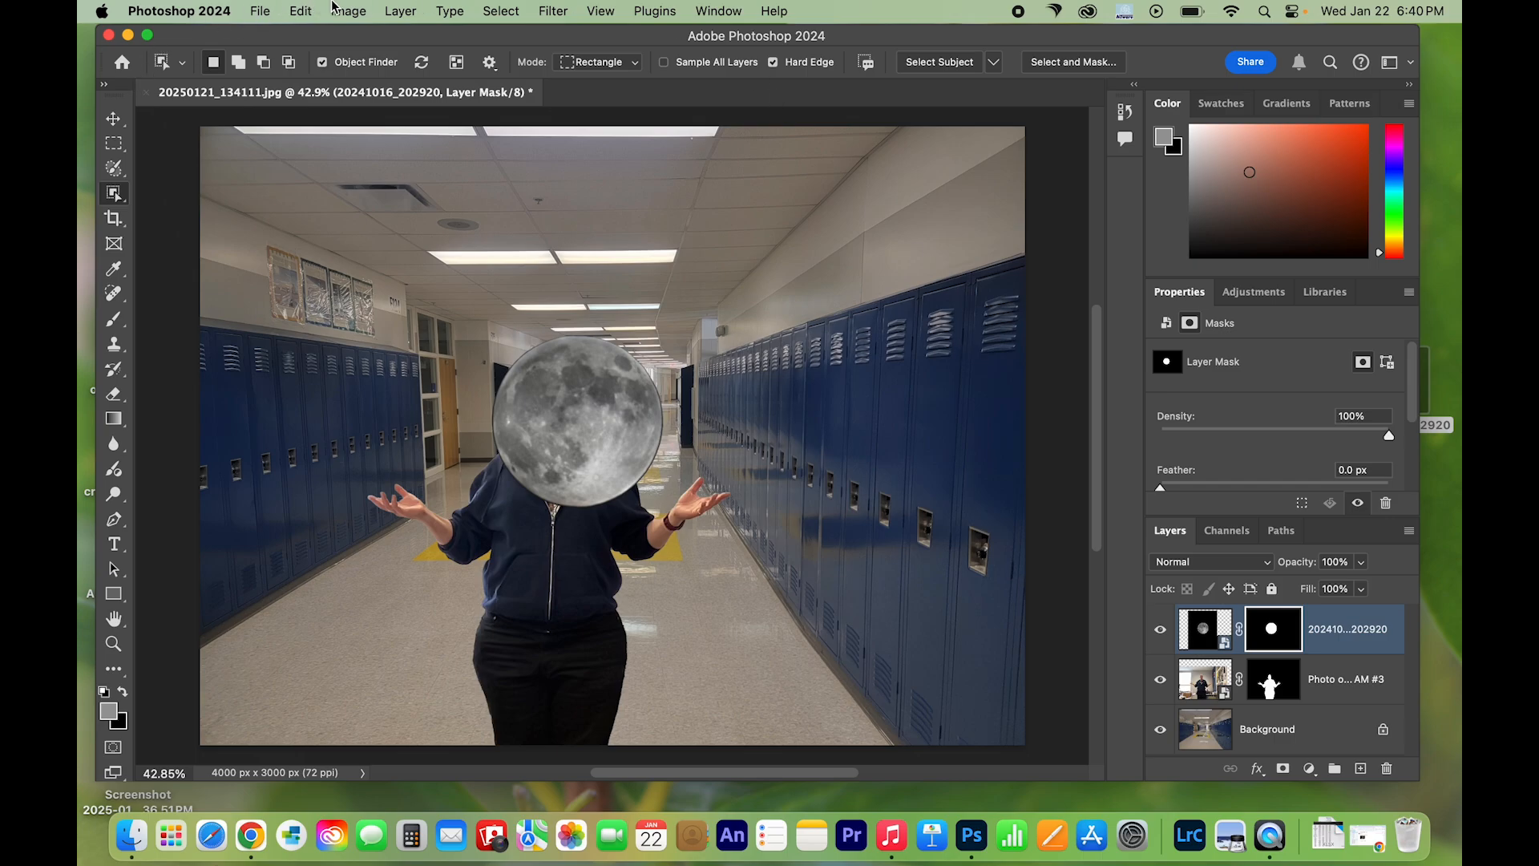
Step: Set the moon layer's opacity to 68% in its Layer Style blending options, keeping the Normal blend mode
click(398, 13)
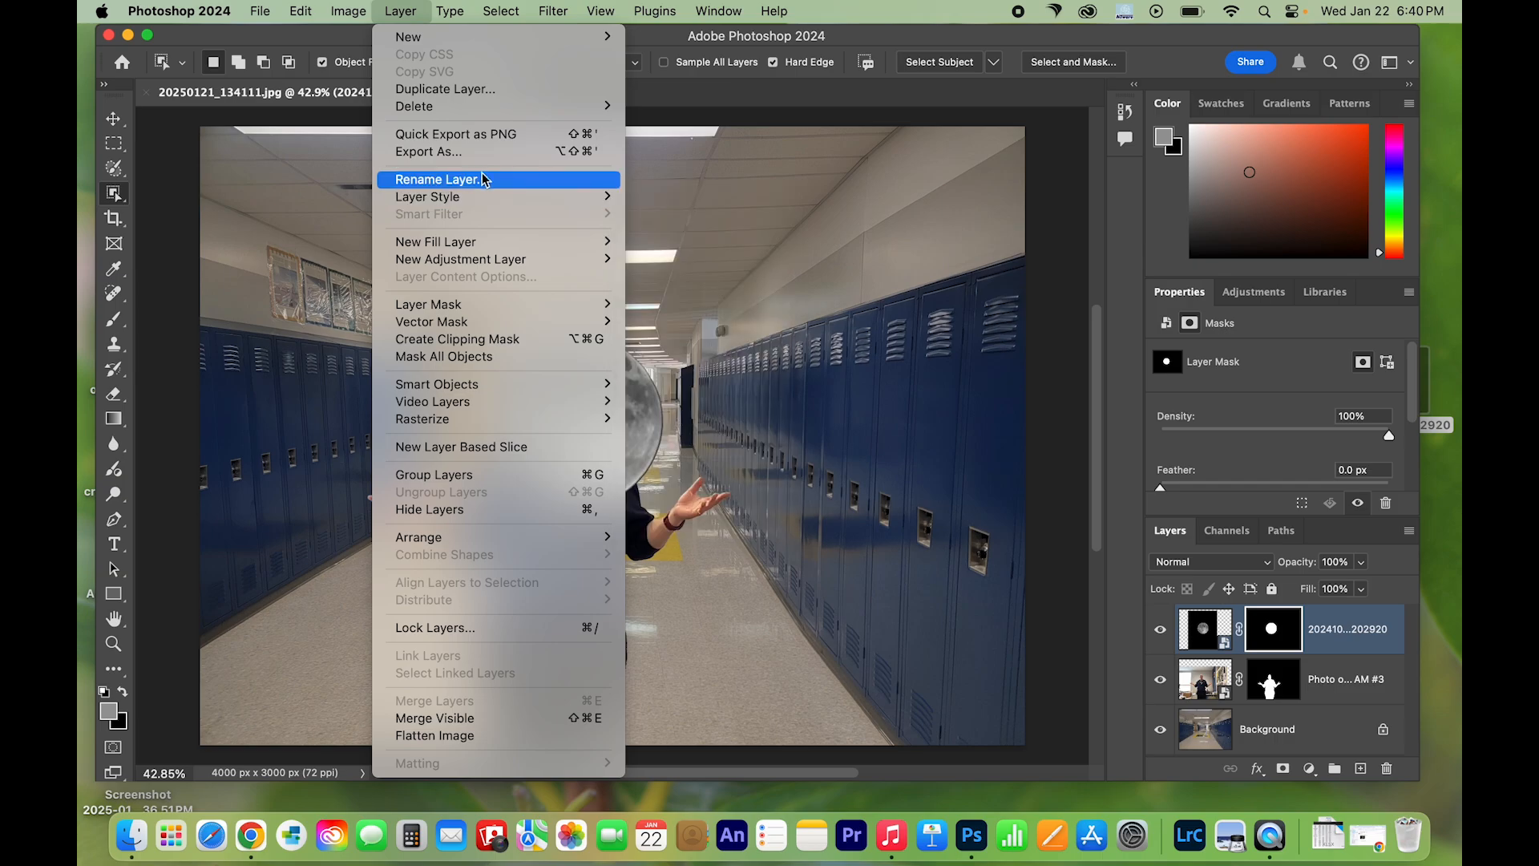
mouse_move(547, 202)
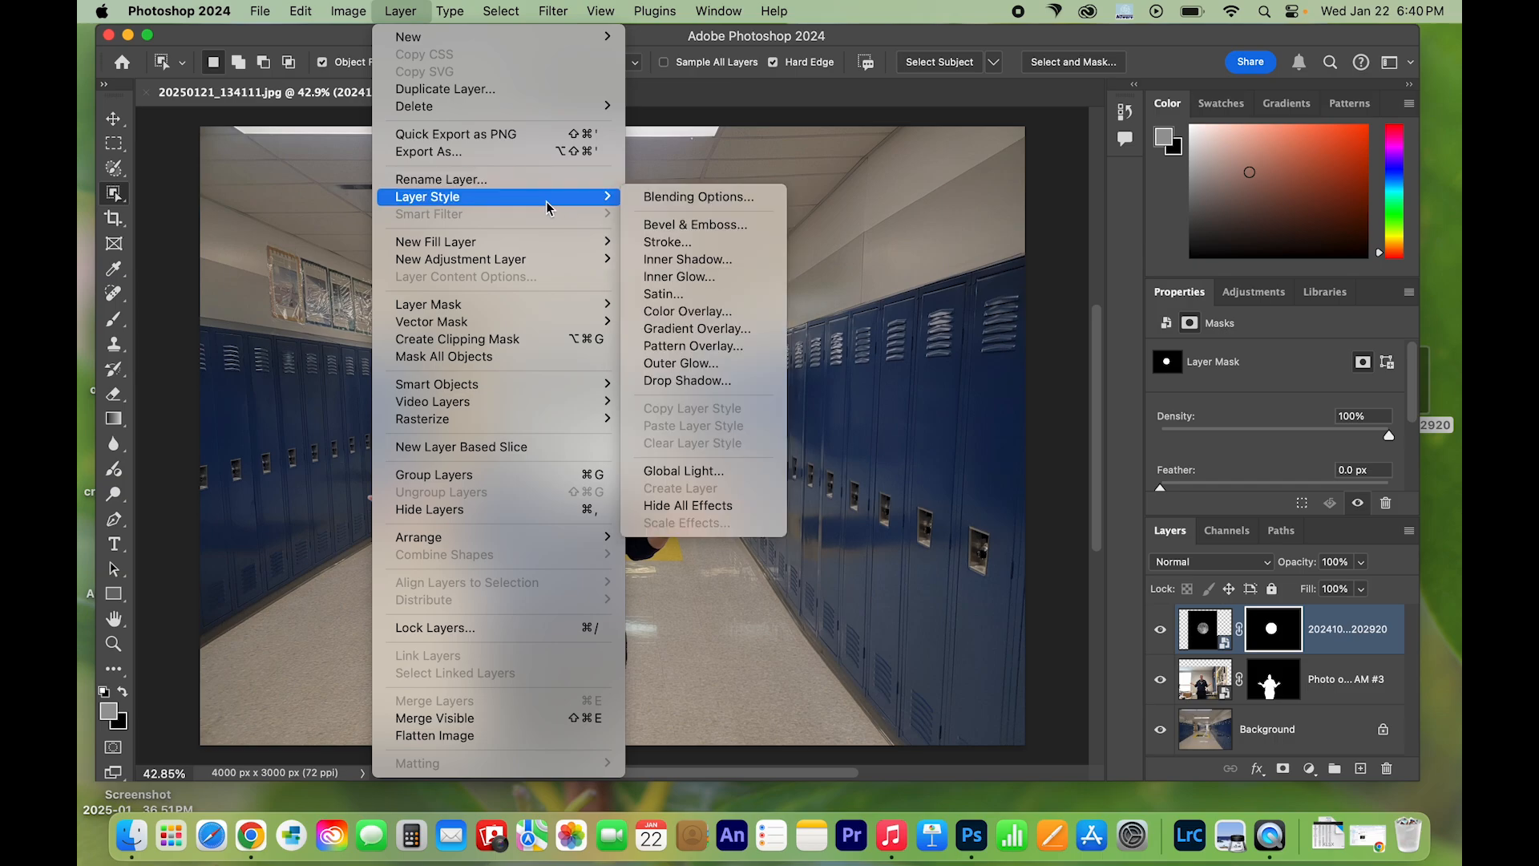
click(768, 201)
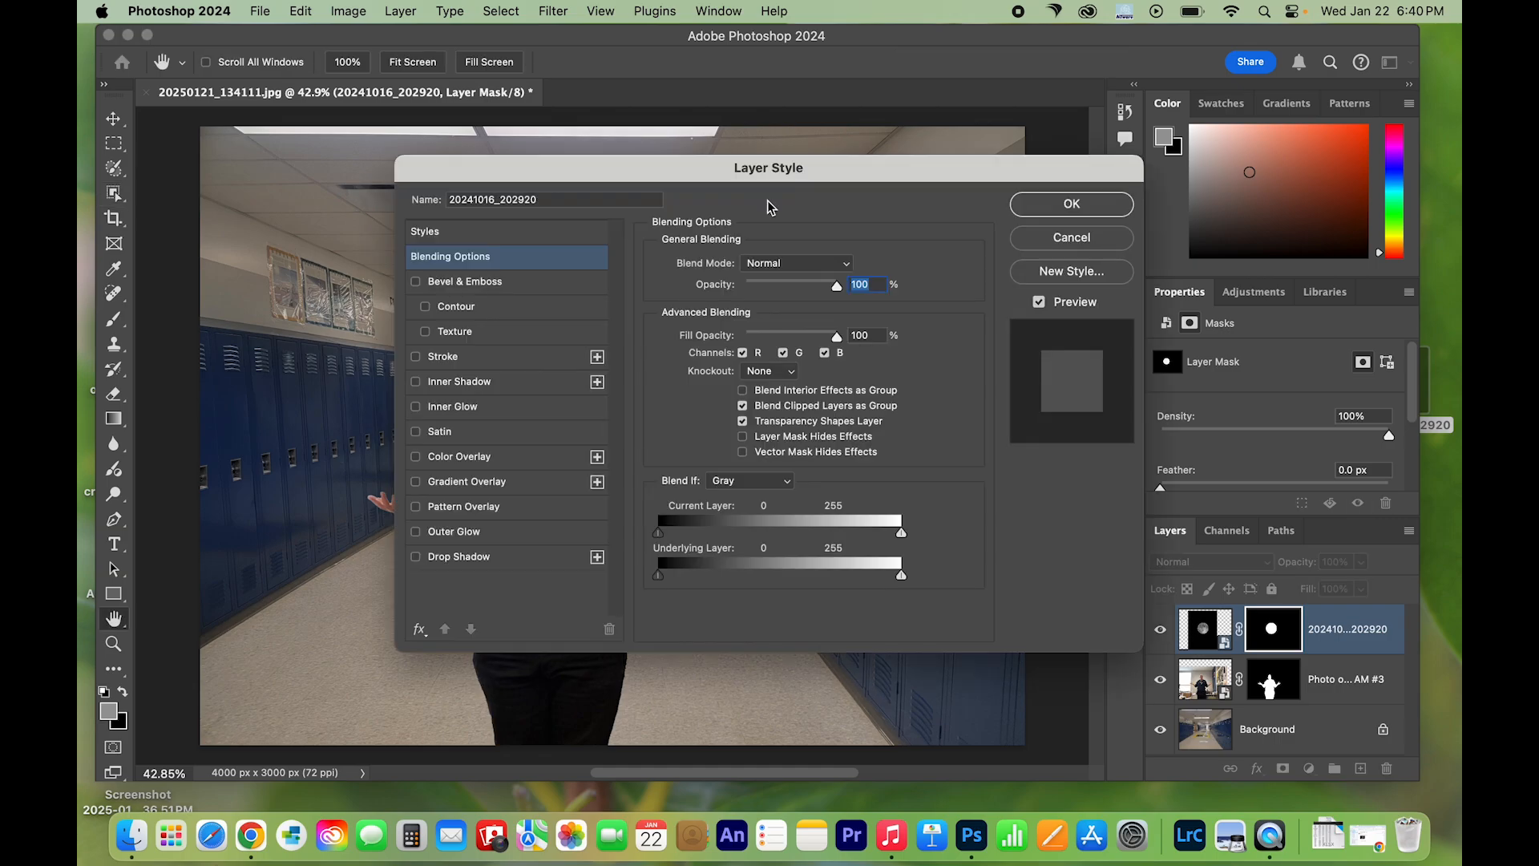
drag(819, 174, 1073, 48)
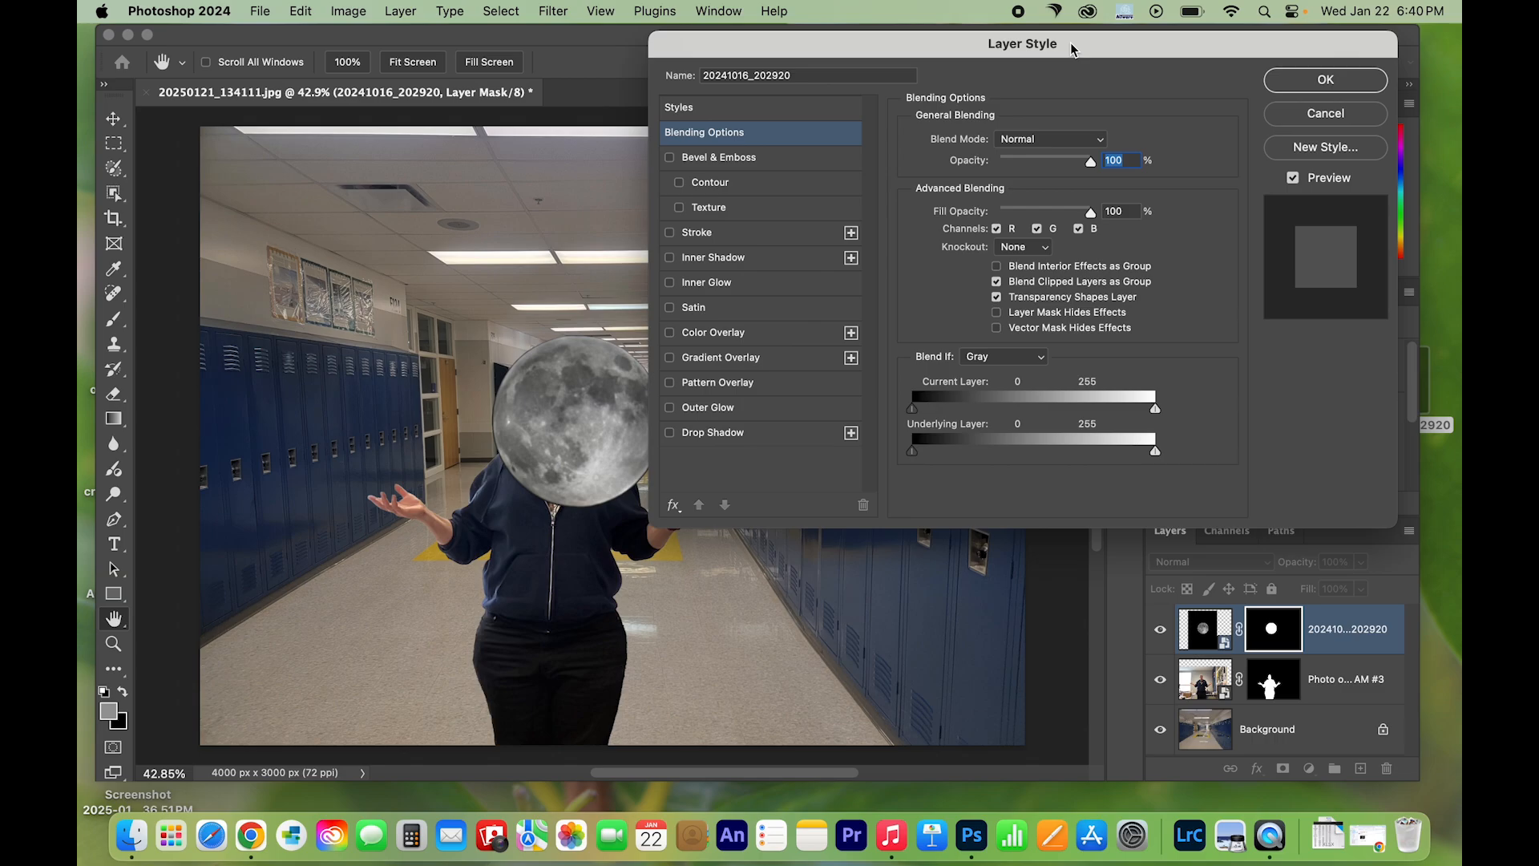
click(1013, 140)
click(1013, 142)
drag(1090, 161, 1061, 163)
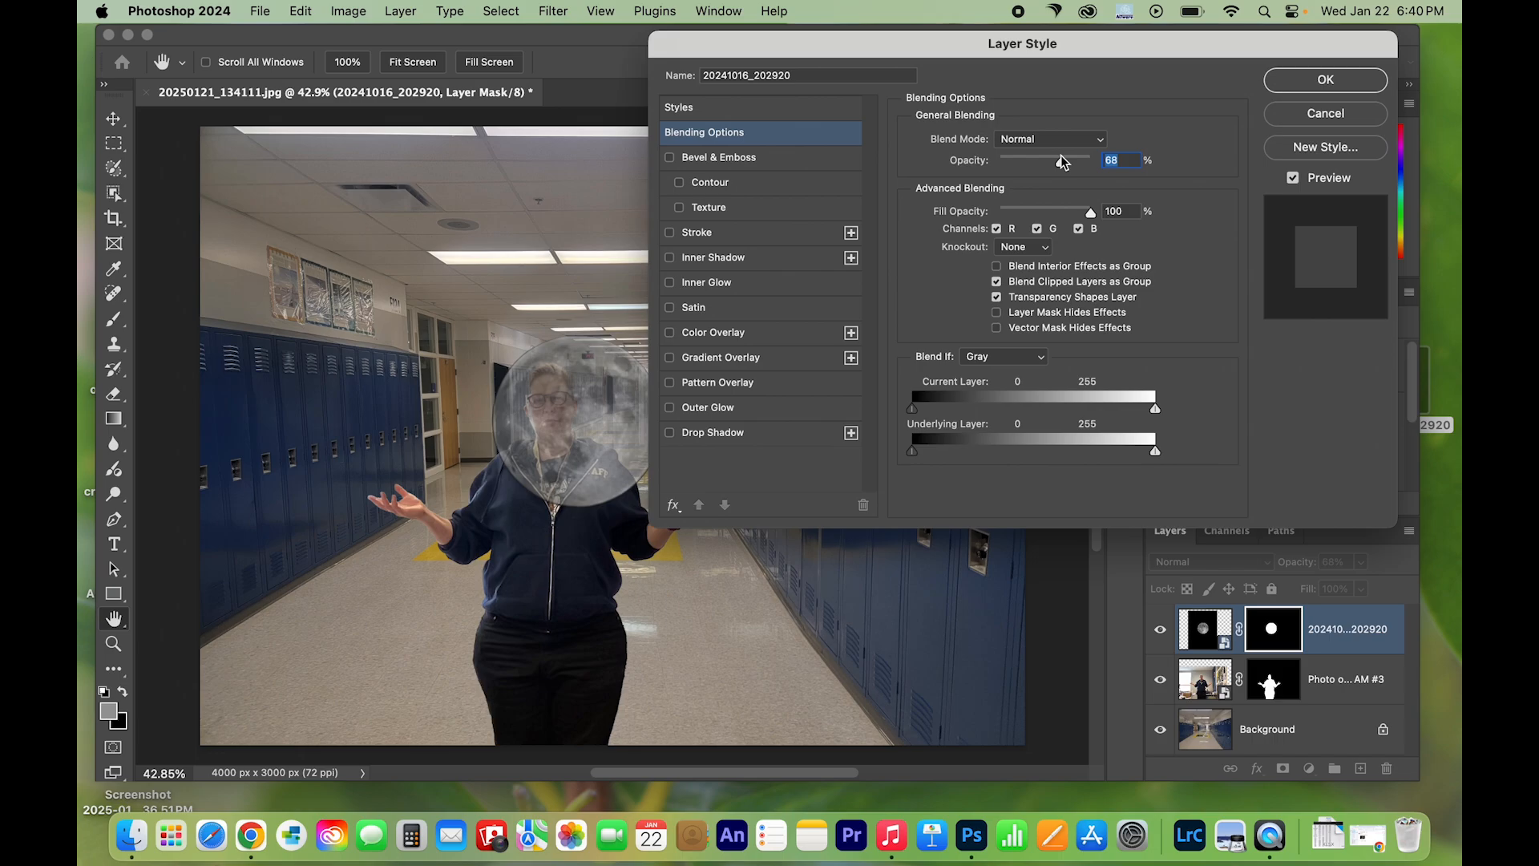
click(1342, 84)
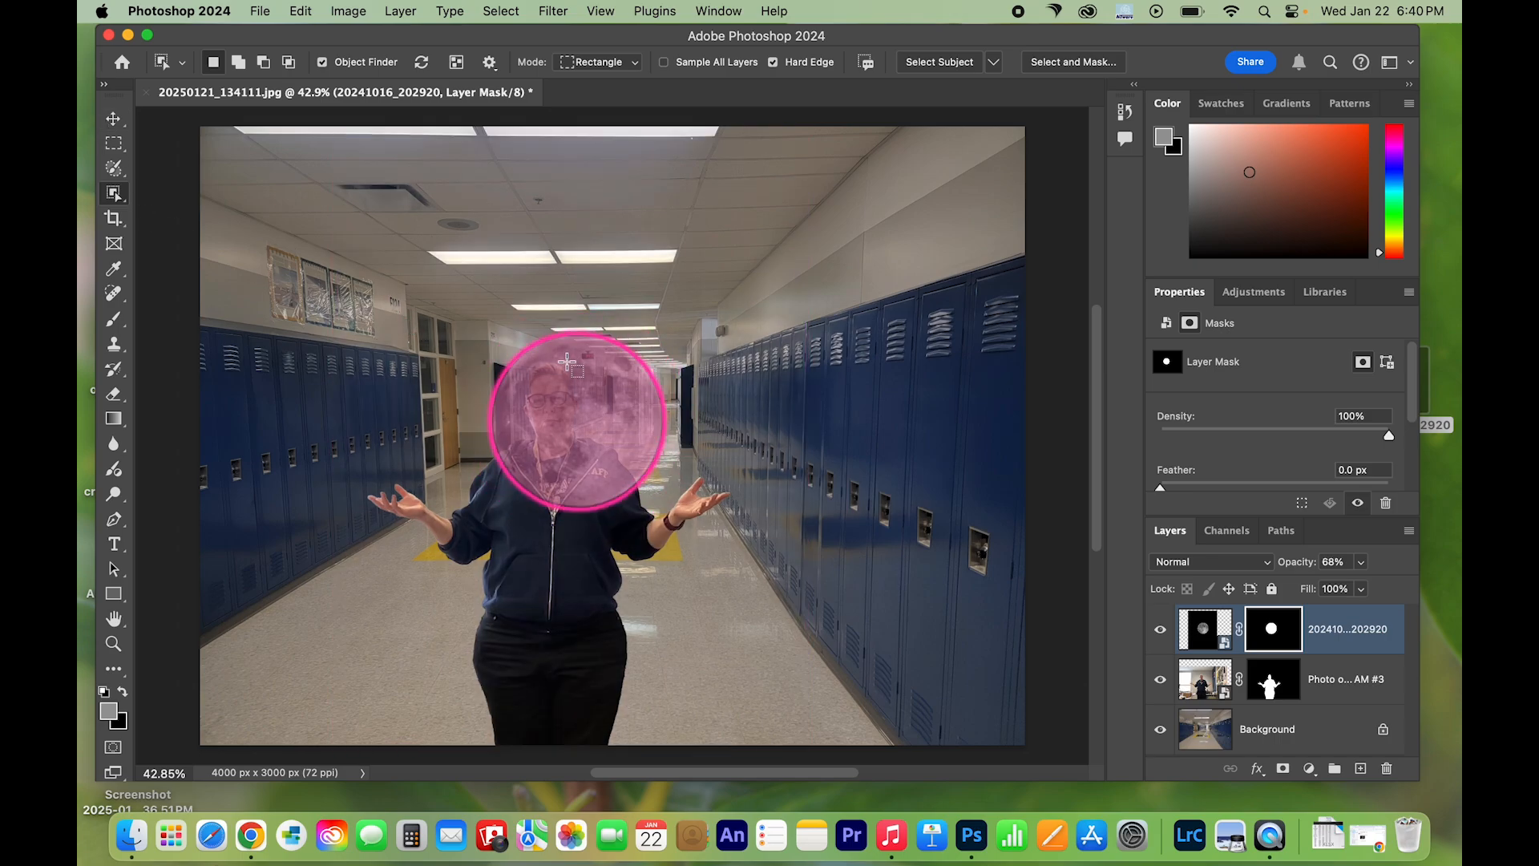
Step: Enlarge the moon layer to about 136% and position it around the person's head and shoulders
click(114, 122)
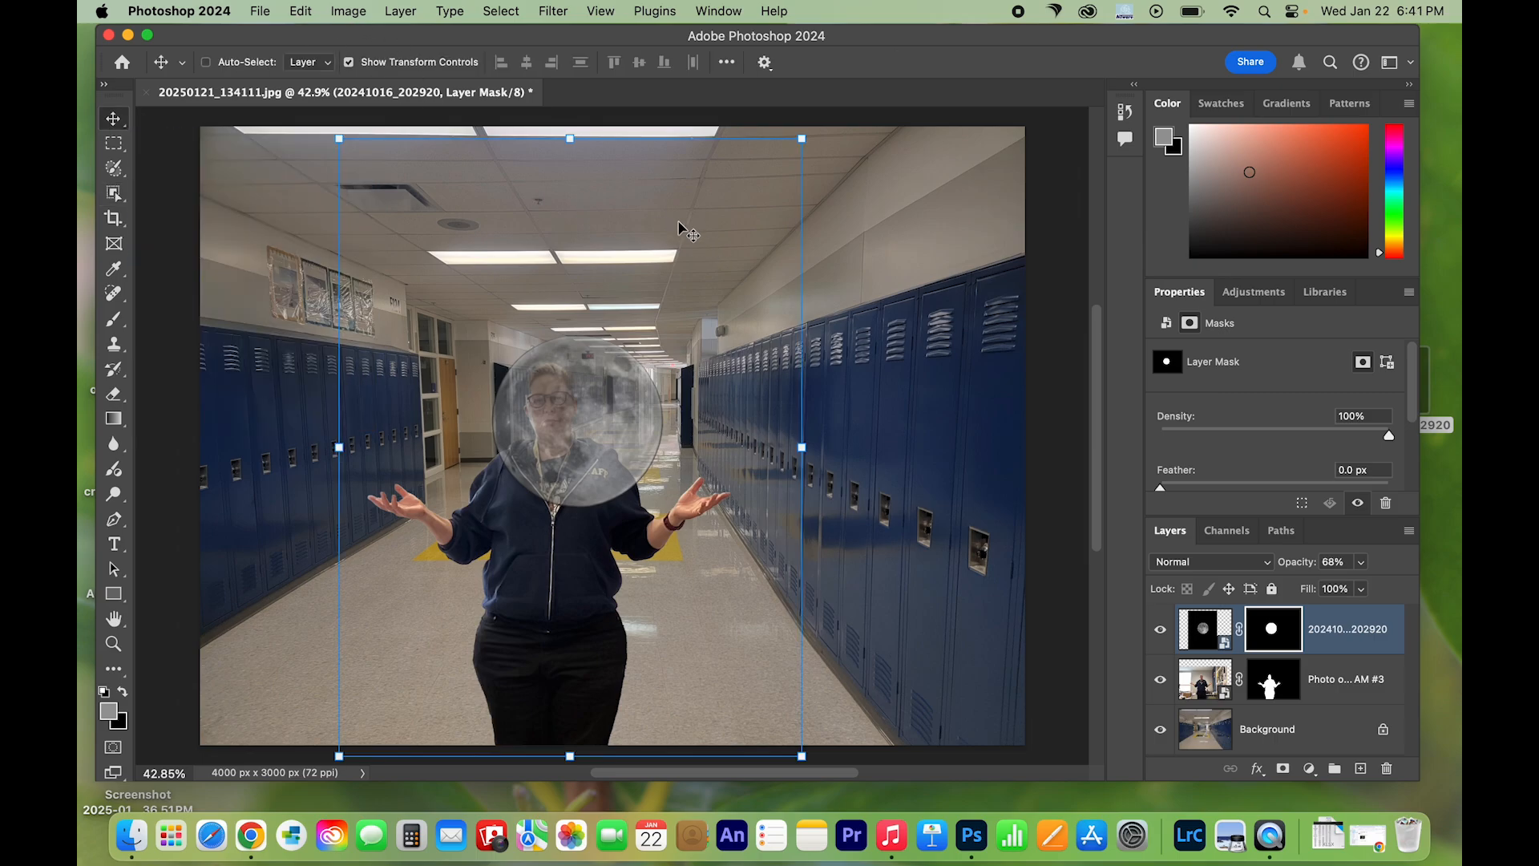
drag(801, 136, 938, 77)
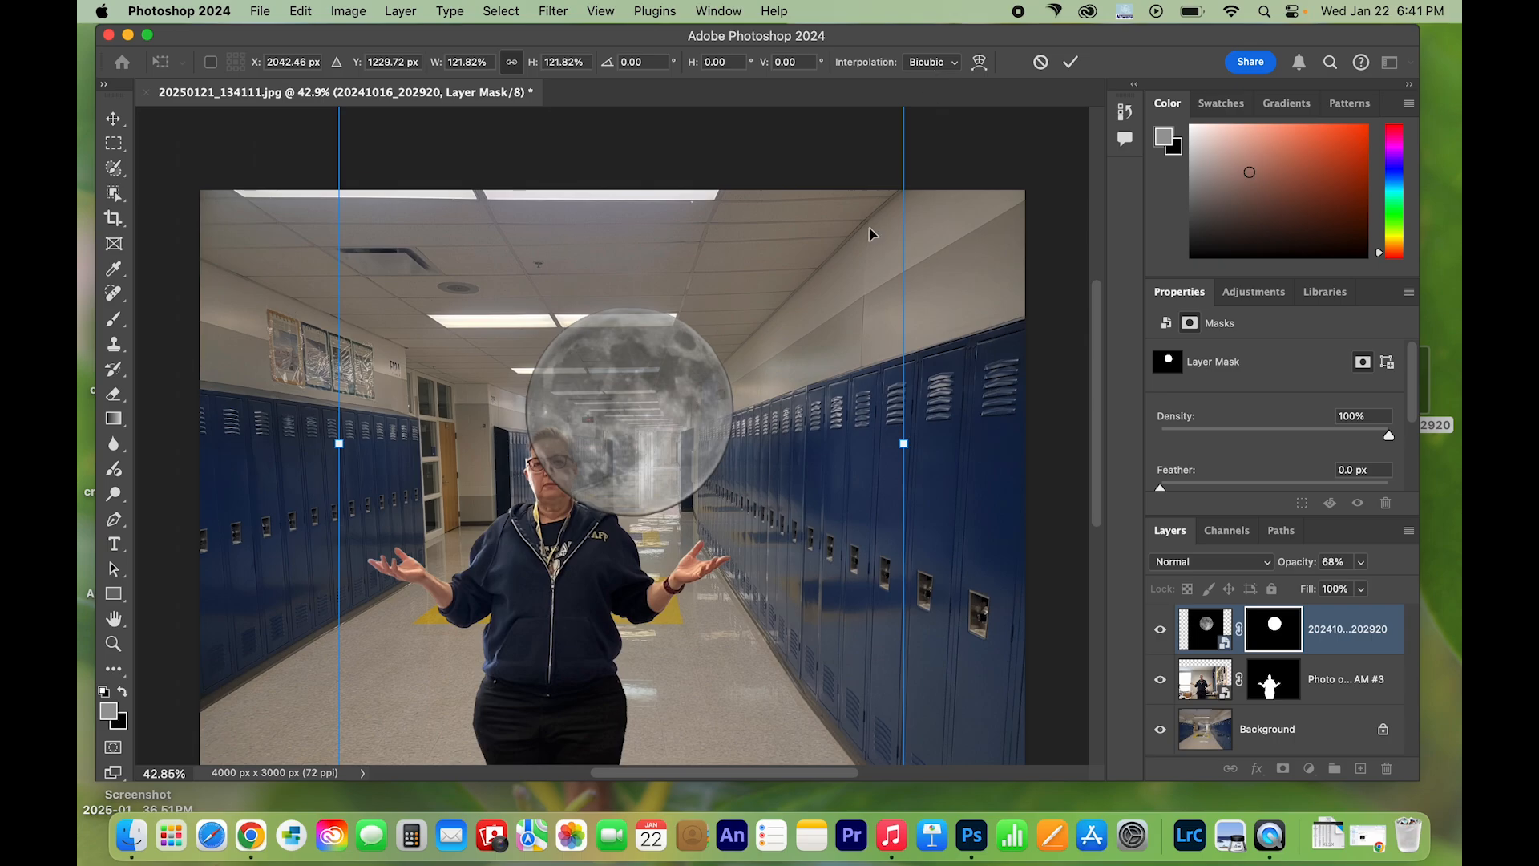
drag(339, 446, 273, 446)
drag(611, 433, 581, 471)
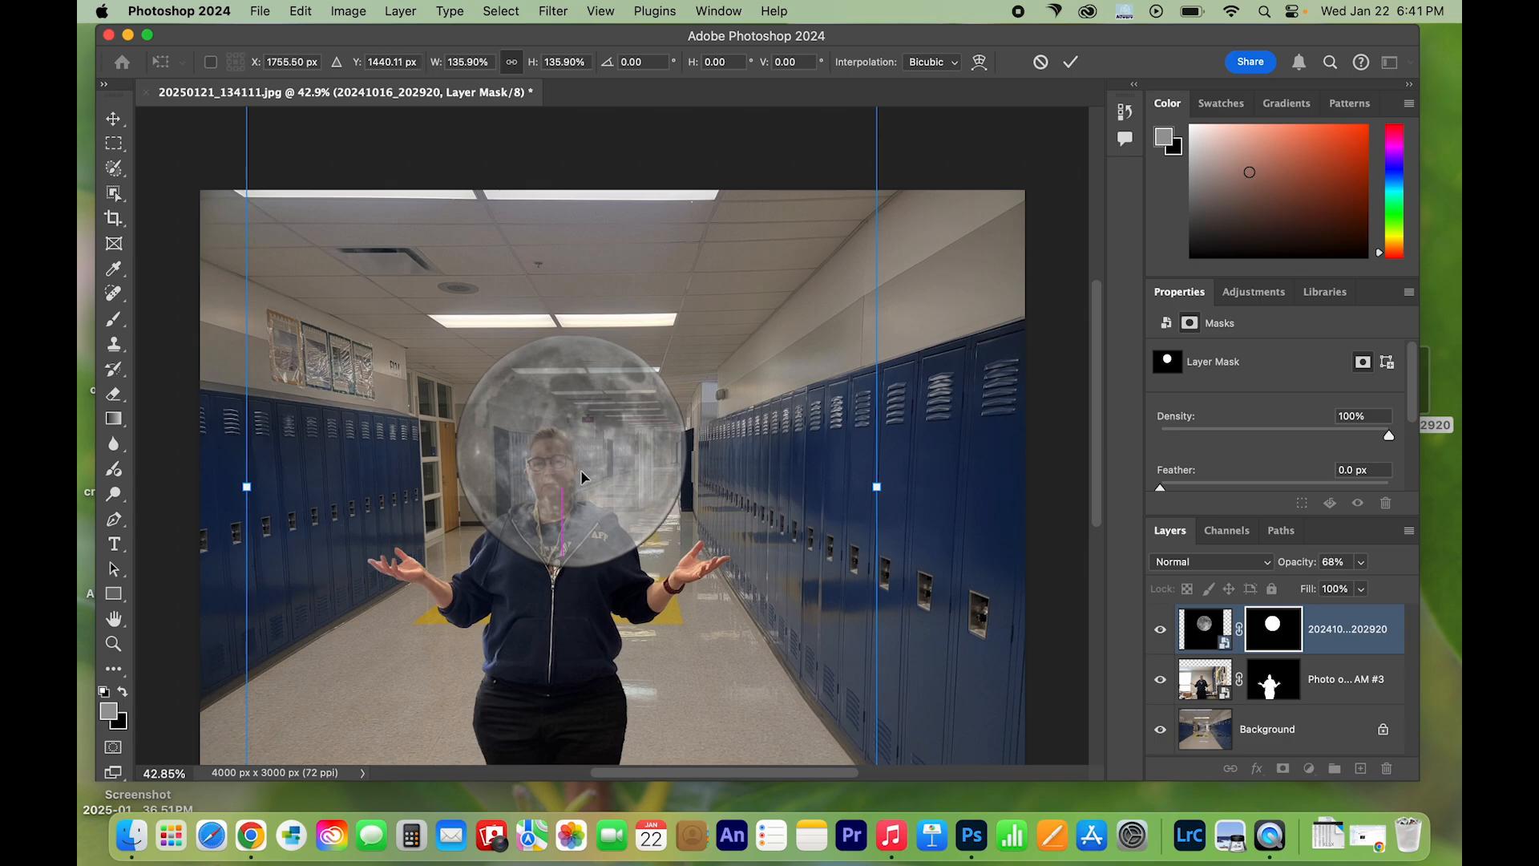
click(1069, 63)
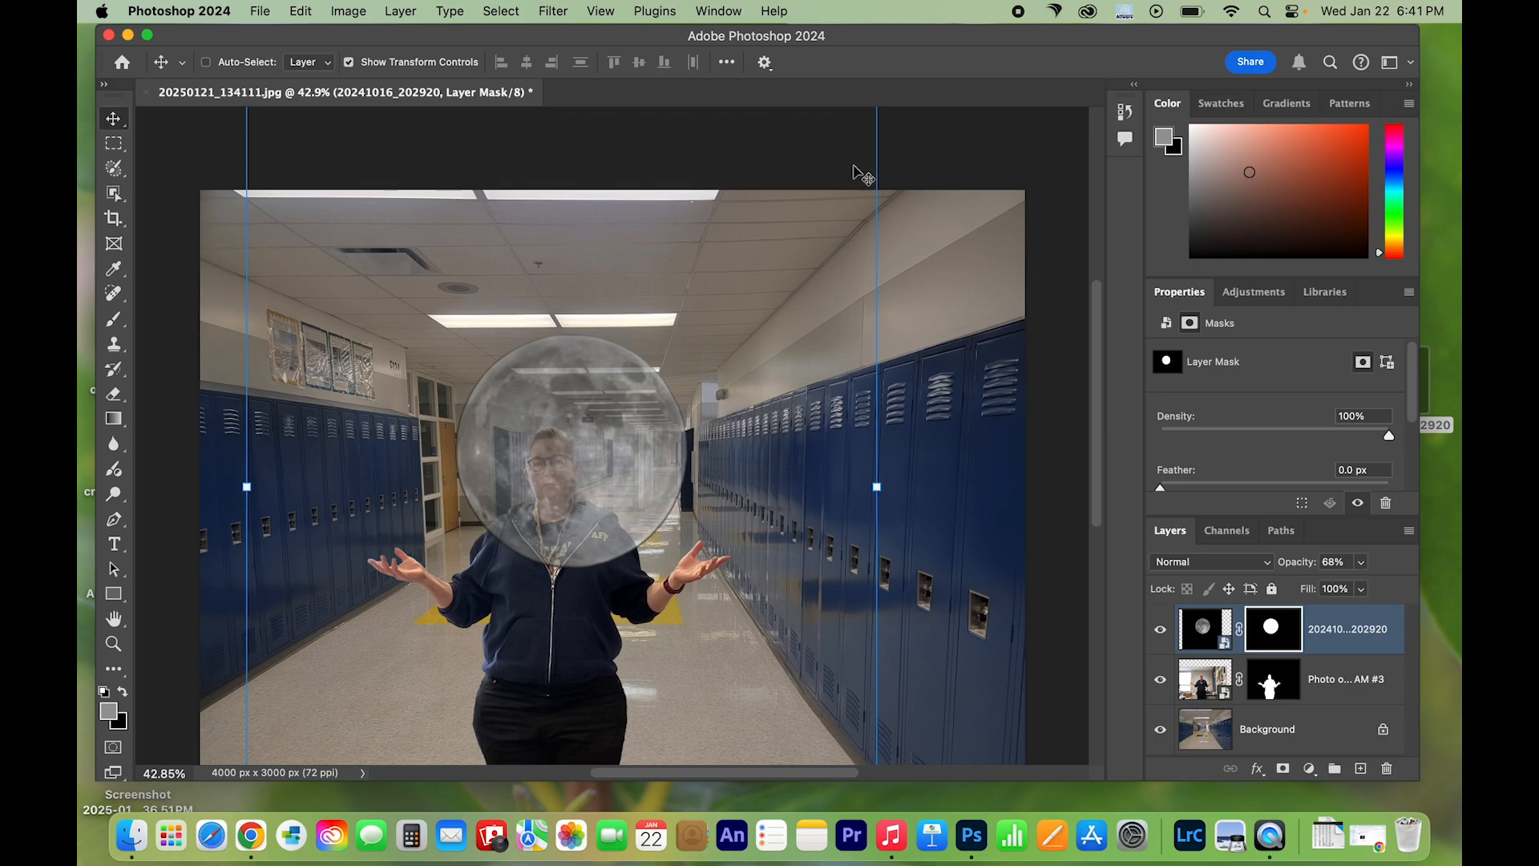
Step: Turn off the transform controls and move the moon layer below the person's layer
click(349, 62)
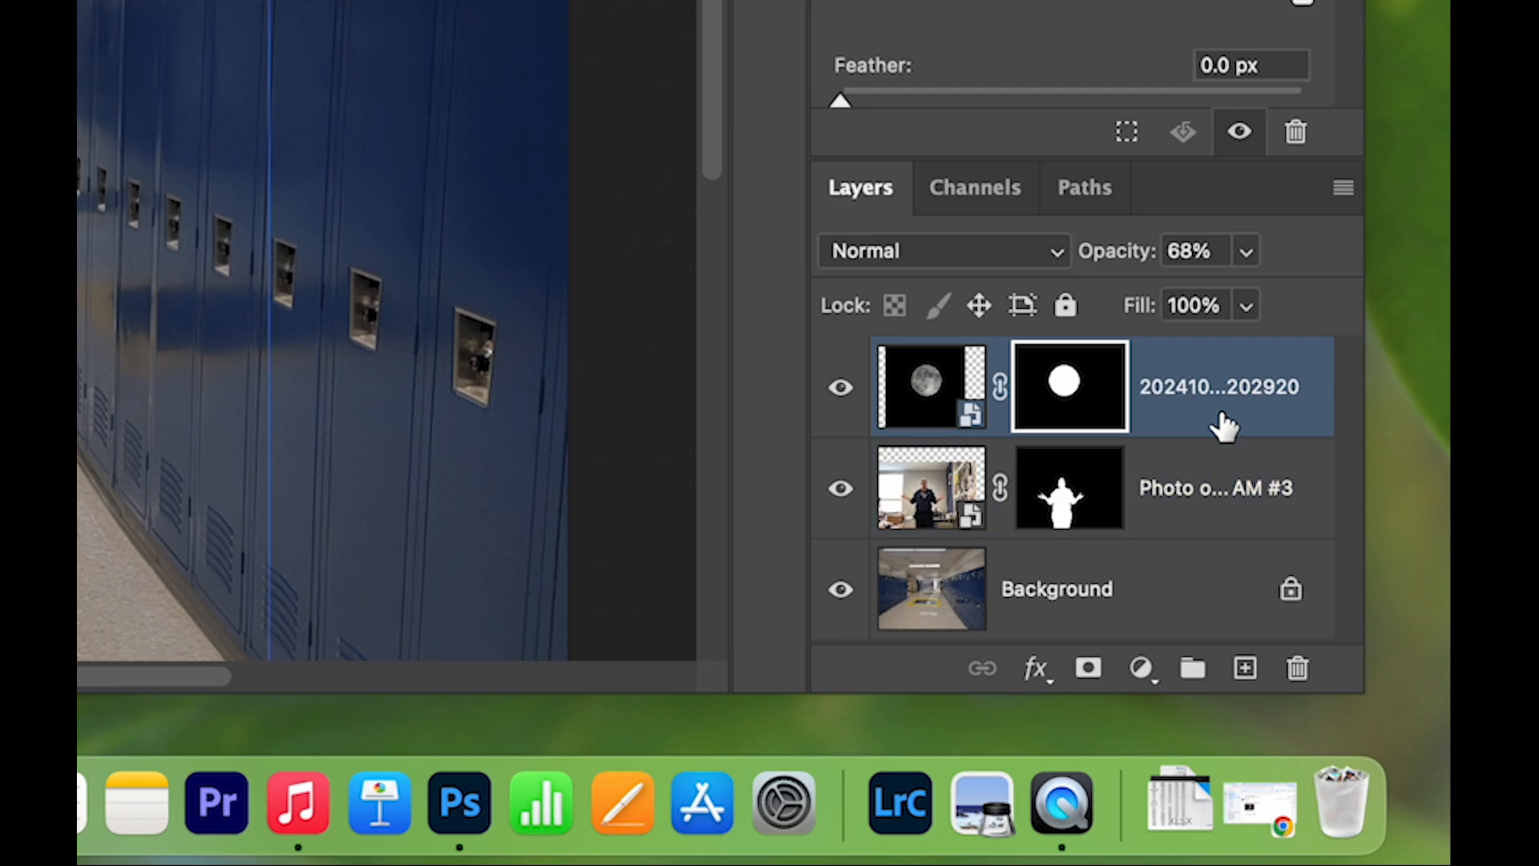
drag(1202, 401, 1182, 550)
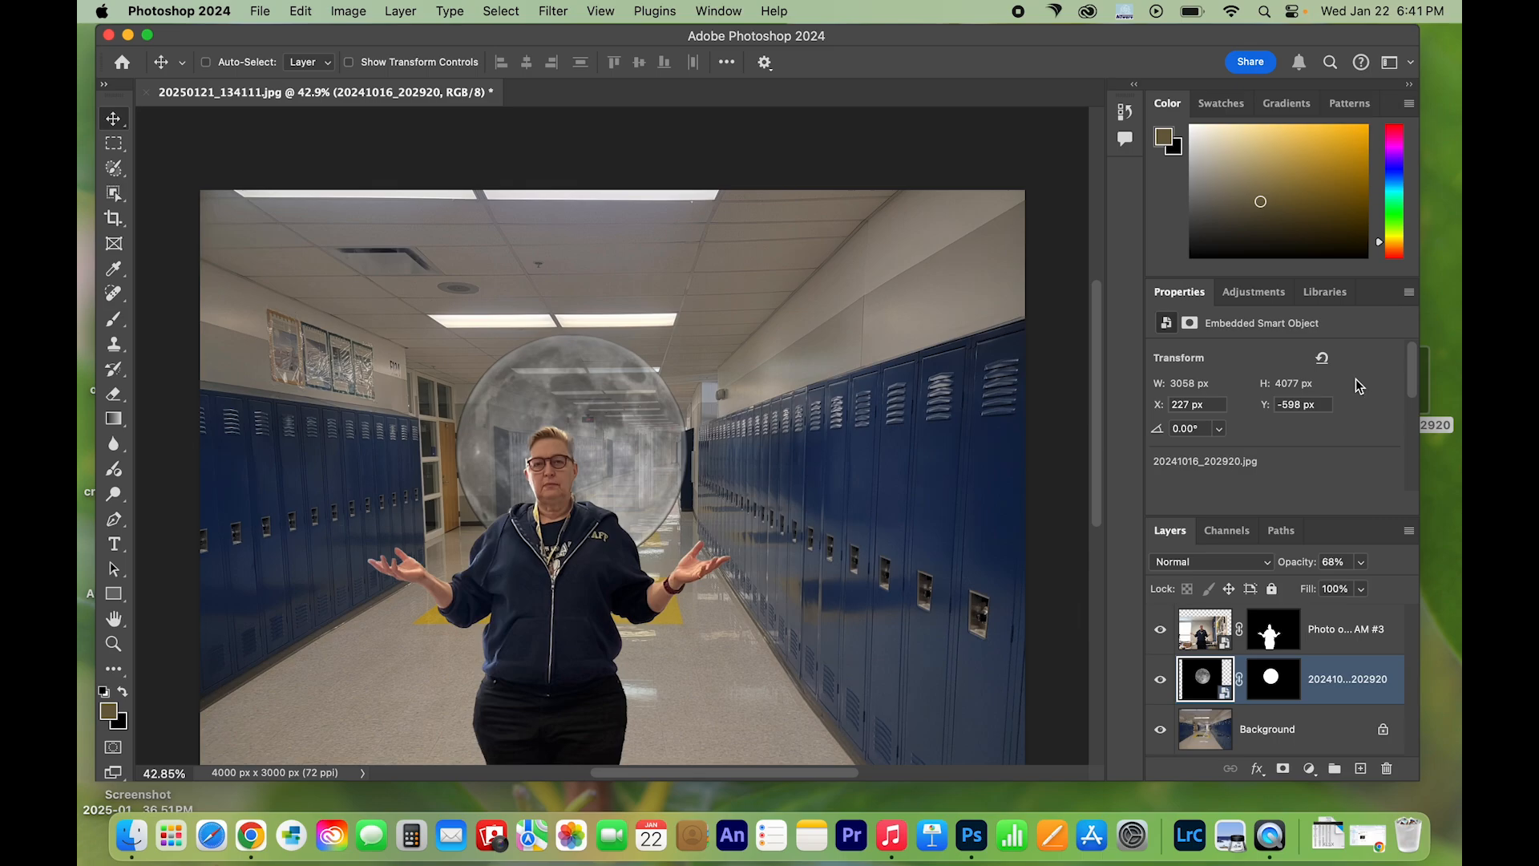
Step: Add an Outer Glow layer style to the moon layer and set the glow colour to yellow (ede009)
click(395, 12)
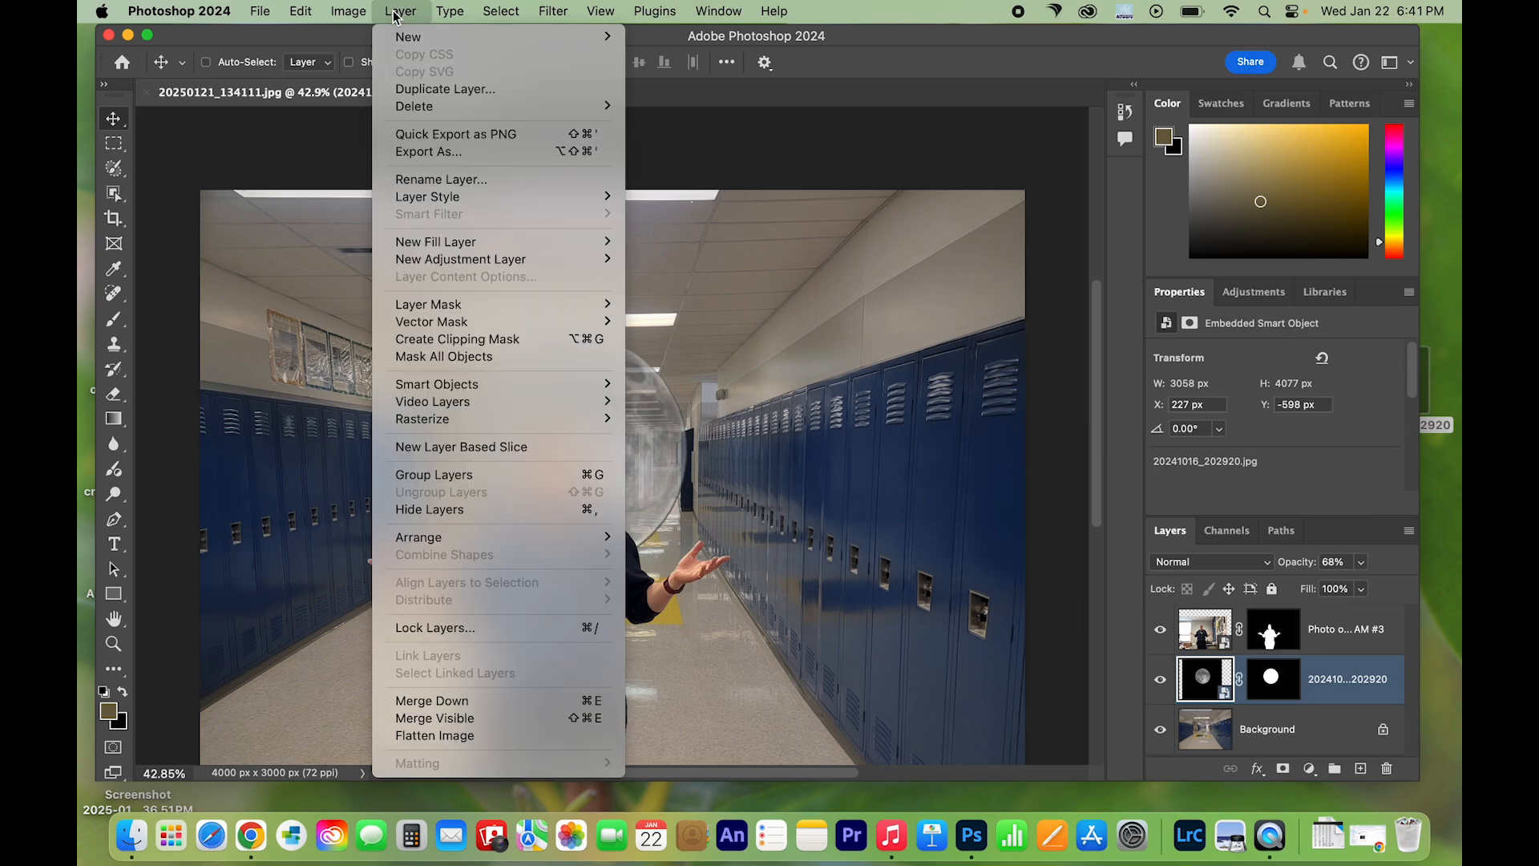
mouse_move(401, 203)
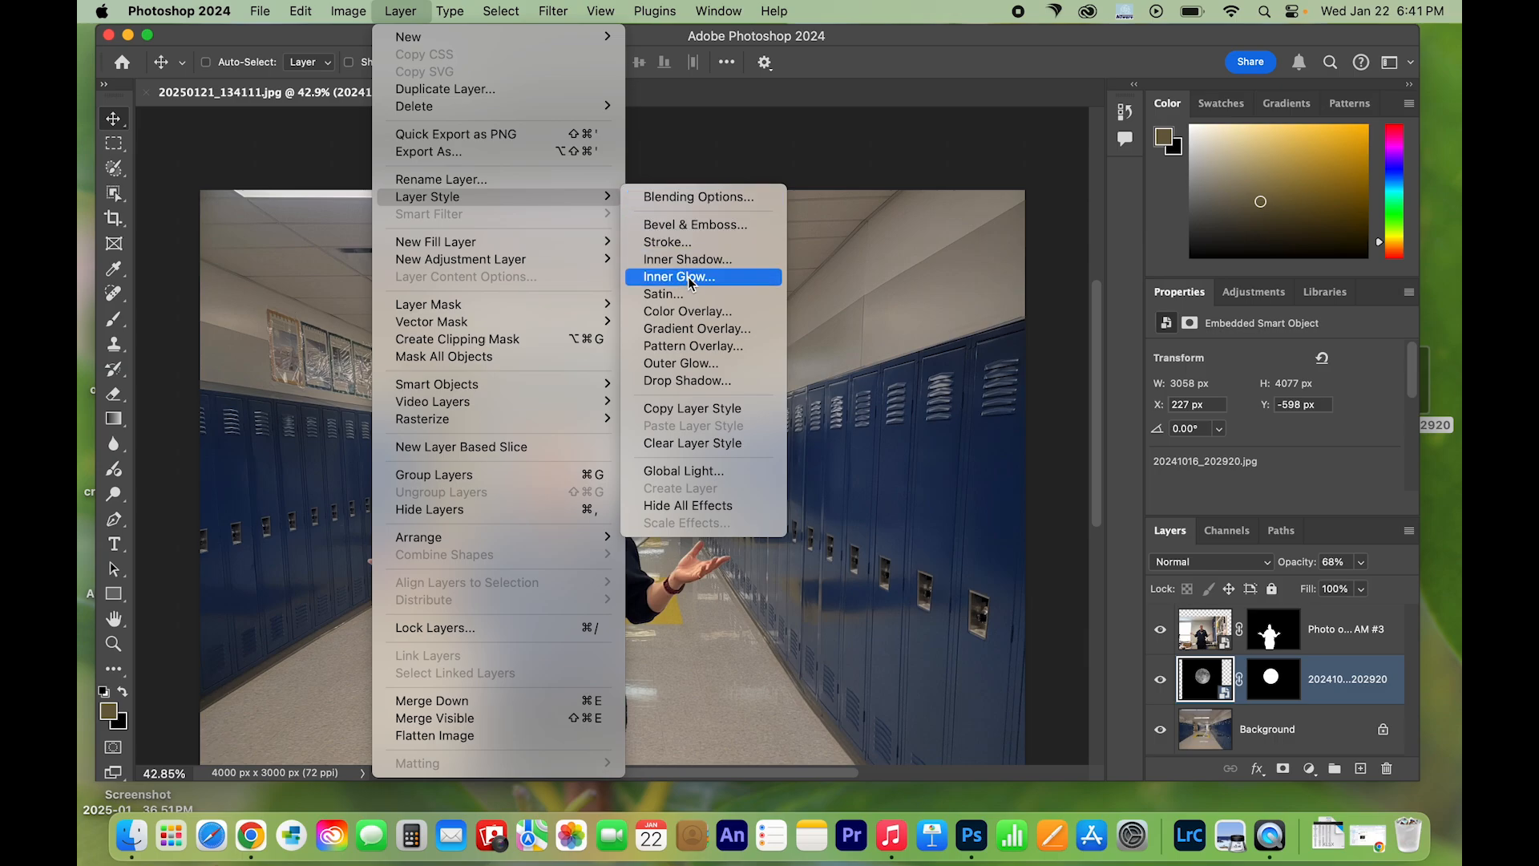
click(695, 364)
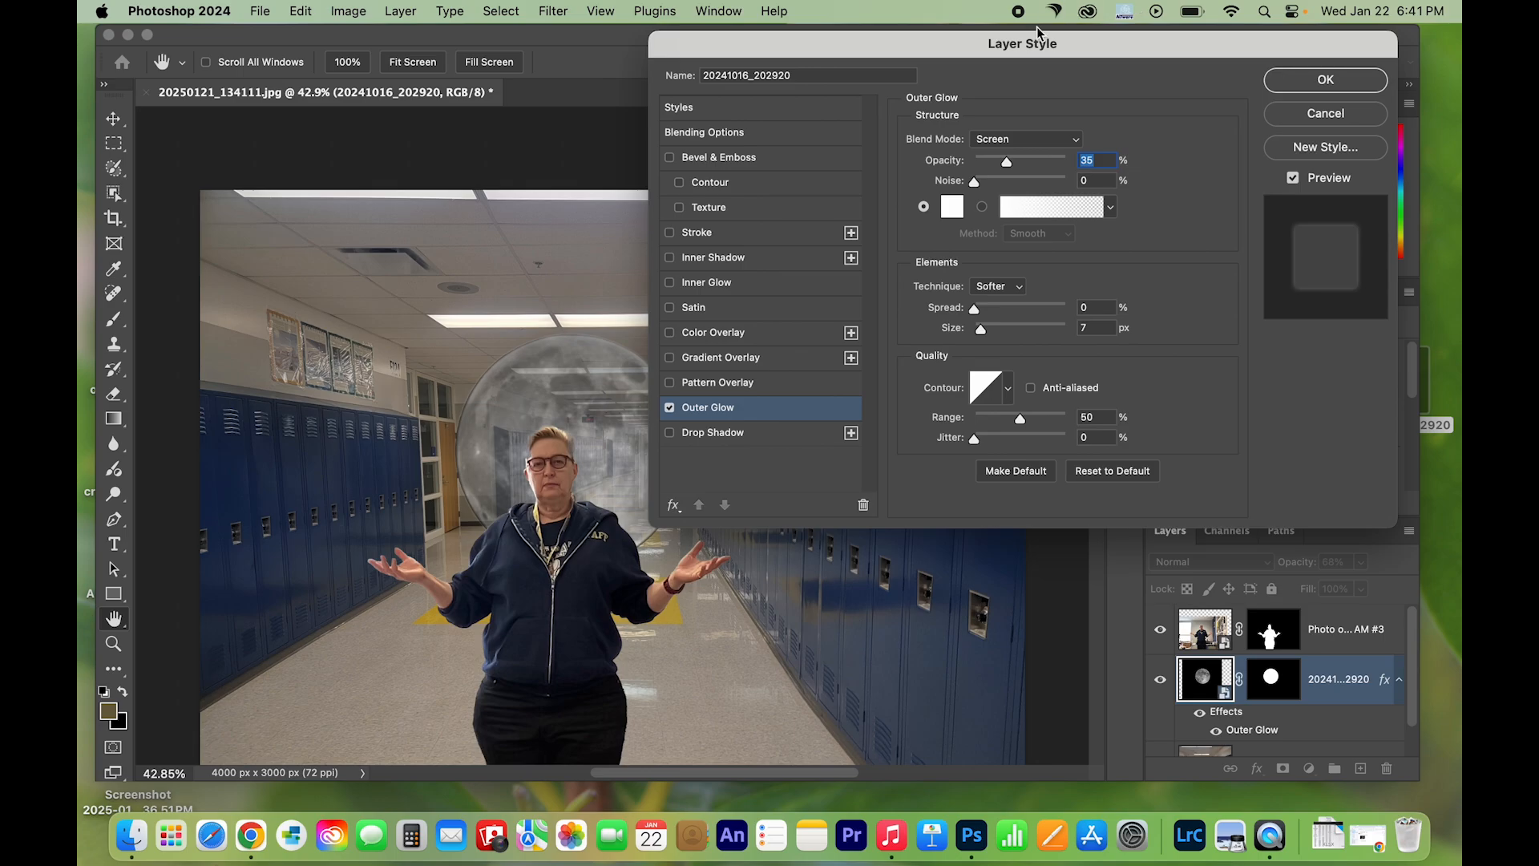
drag(1027, 45, 1076, 39)
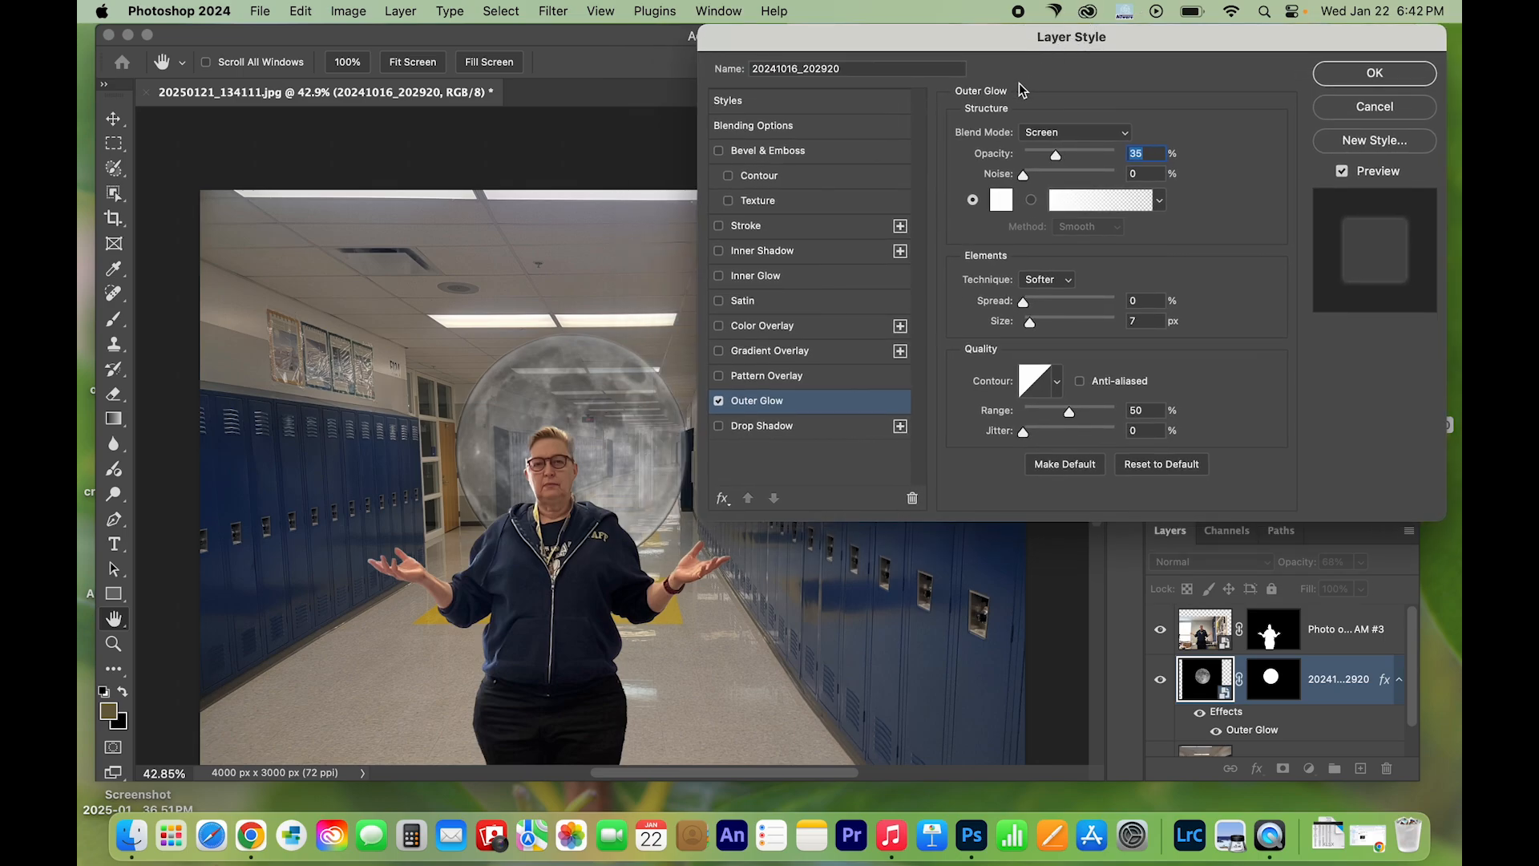
click(1001, 202)
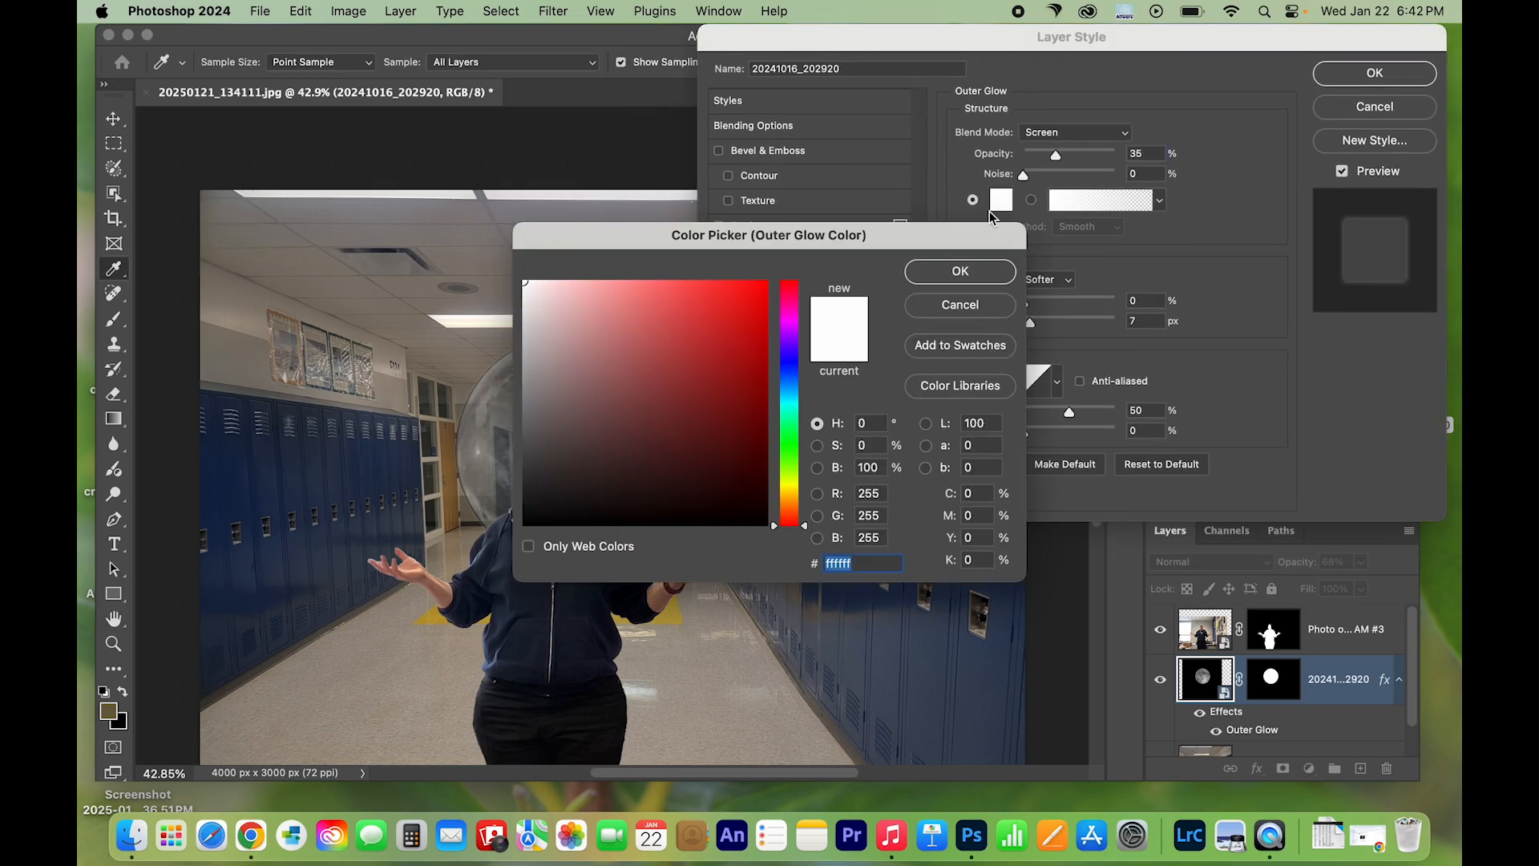
click(792, 487)
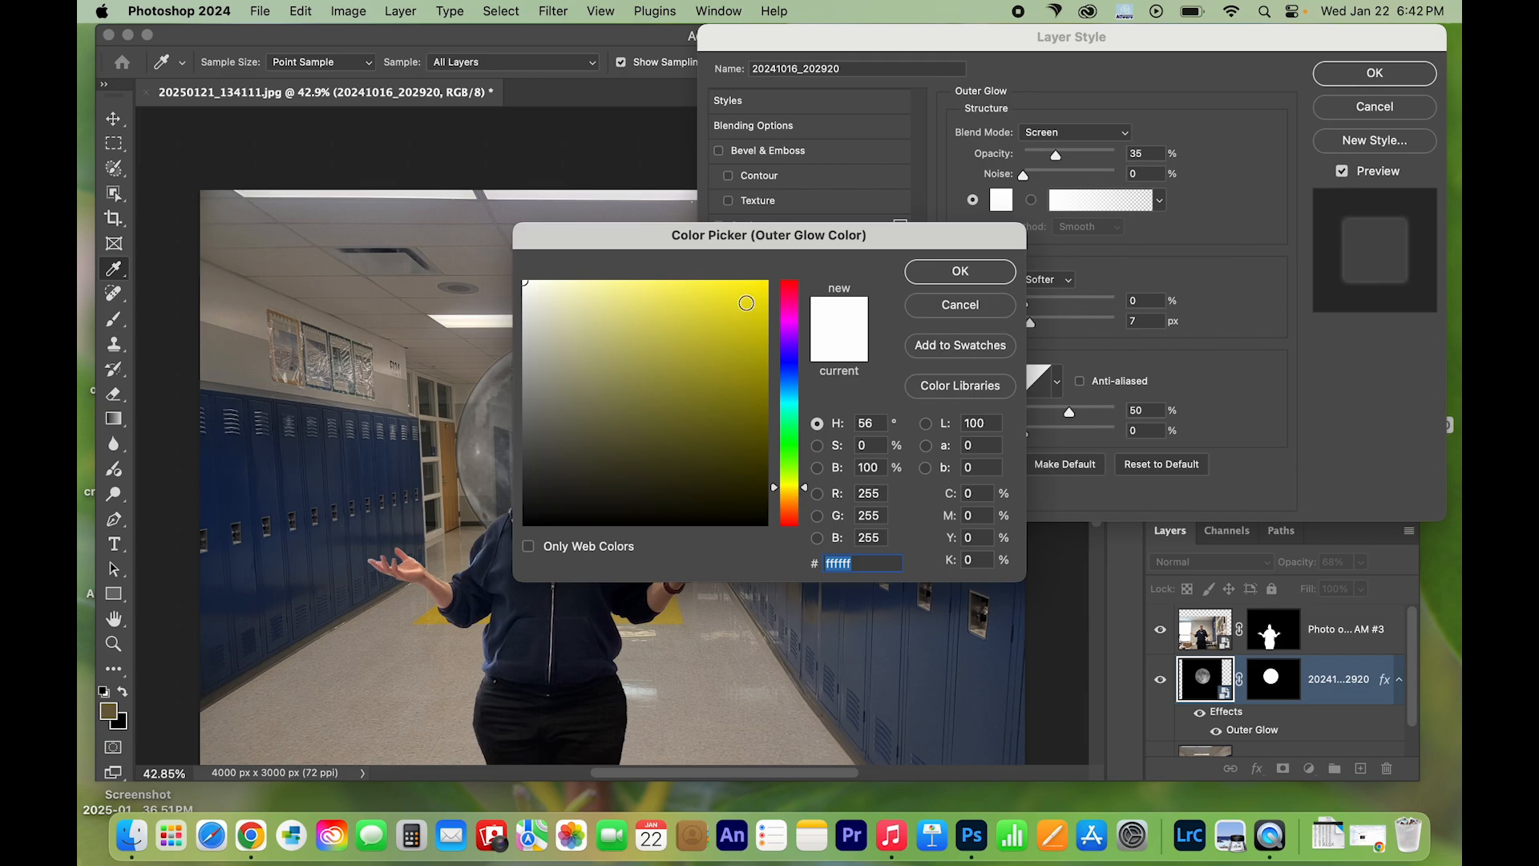
click(759, 295)
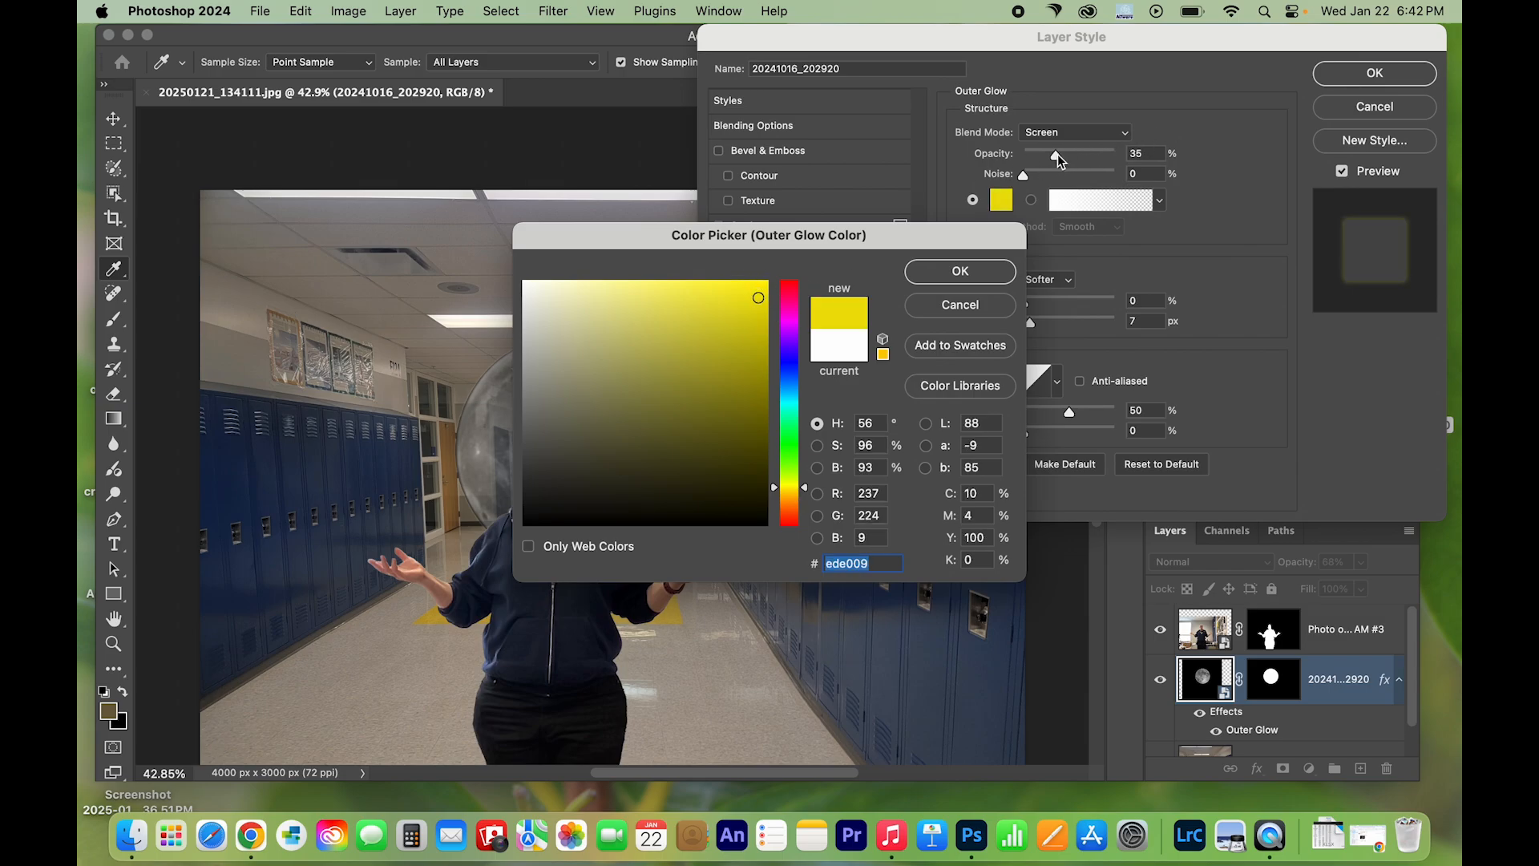
click(977, 273)
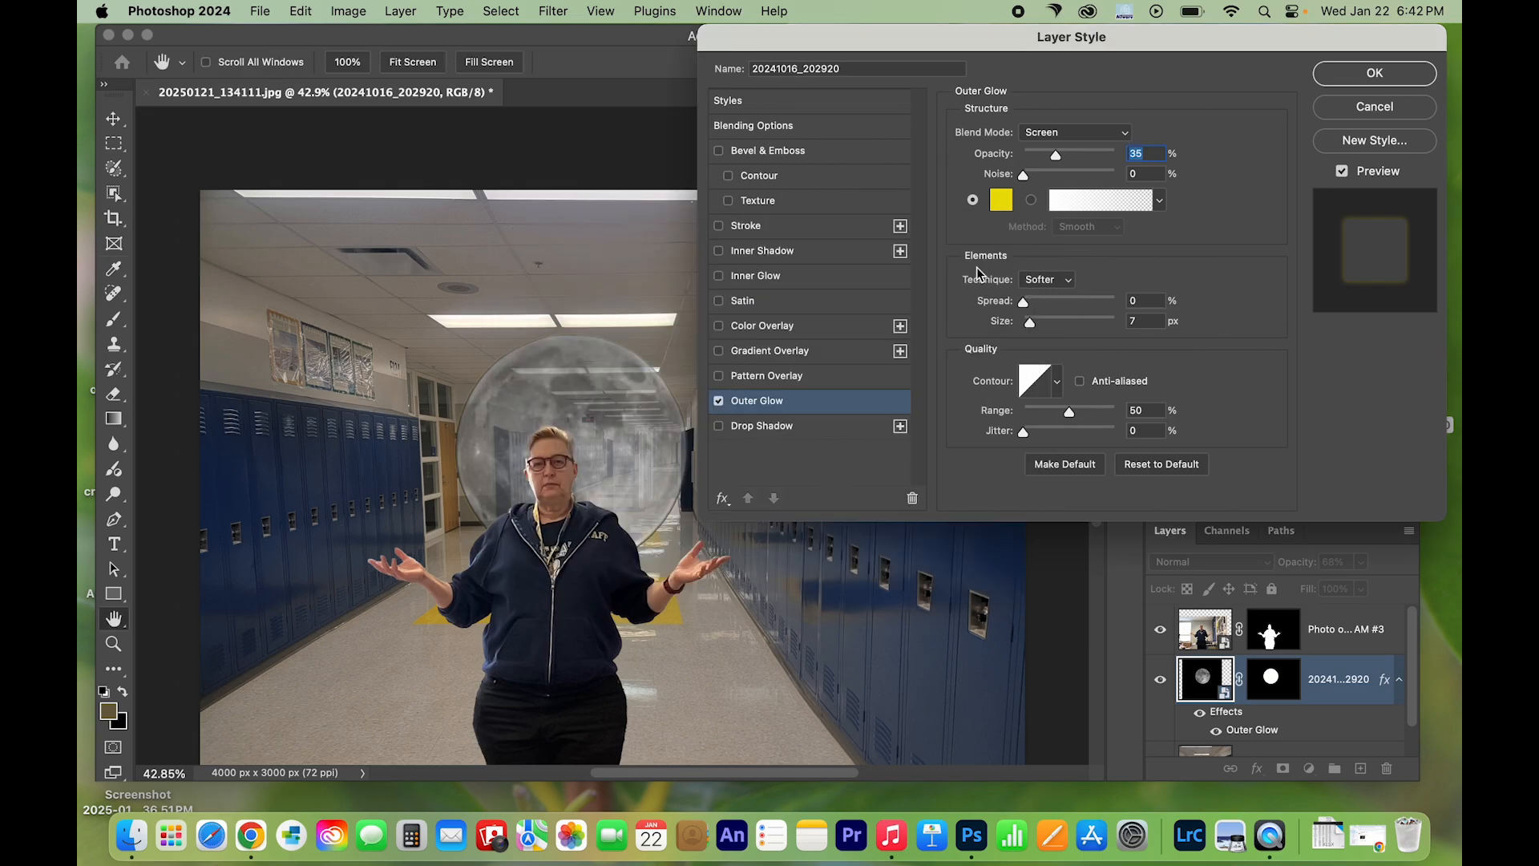
Step: Set the outer glow to Normal blend mode, 58% opacity, 89% noise, 57% spread and 224 px size, and apply the layer style
click(1090, 132)
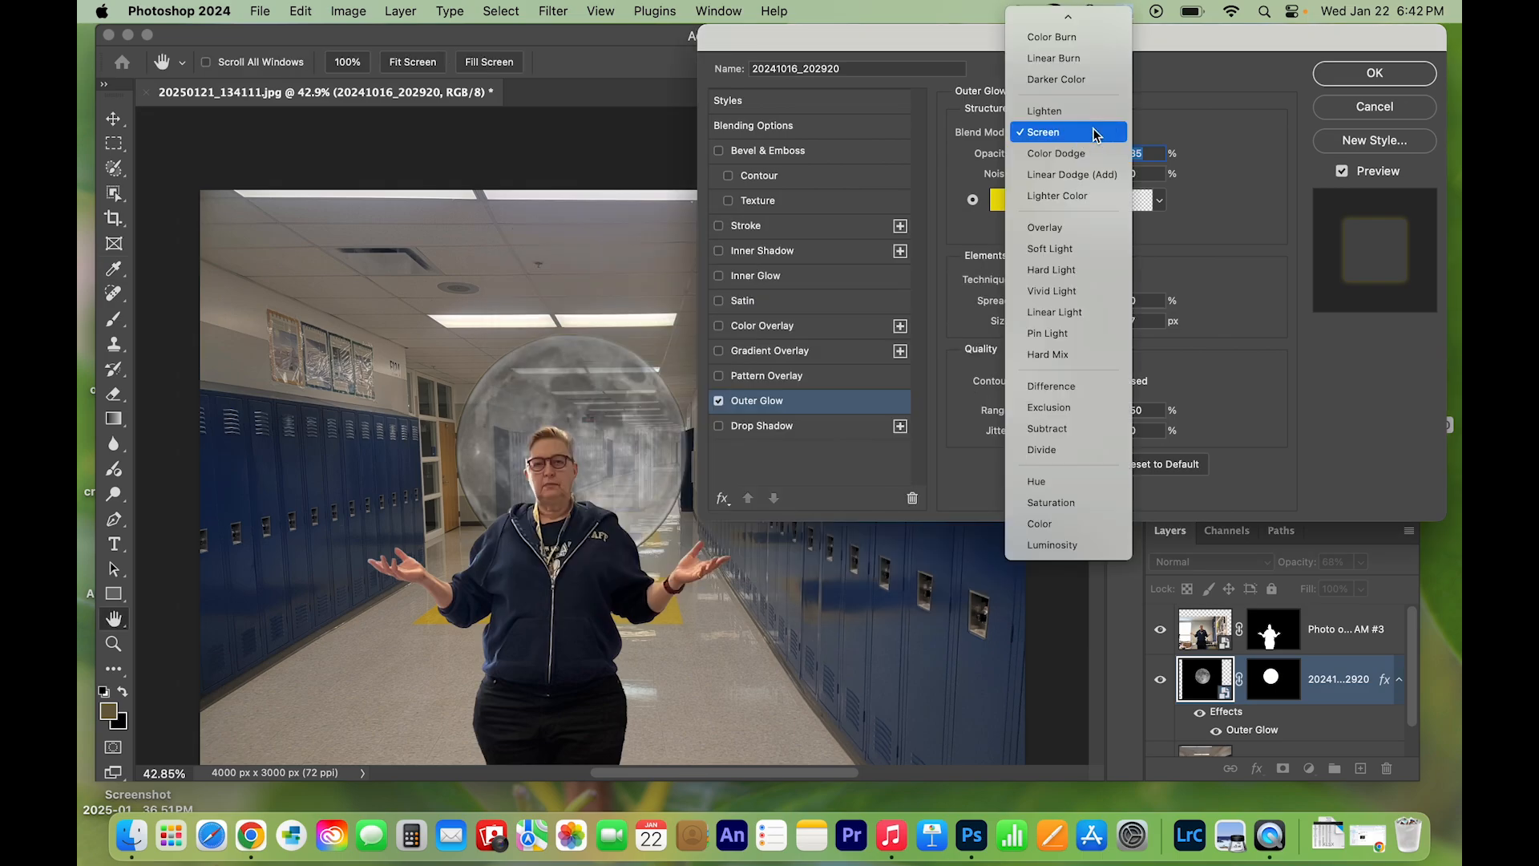
click(1068, 27)
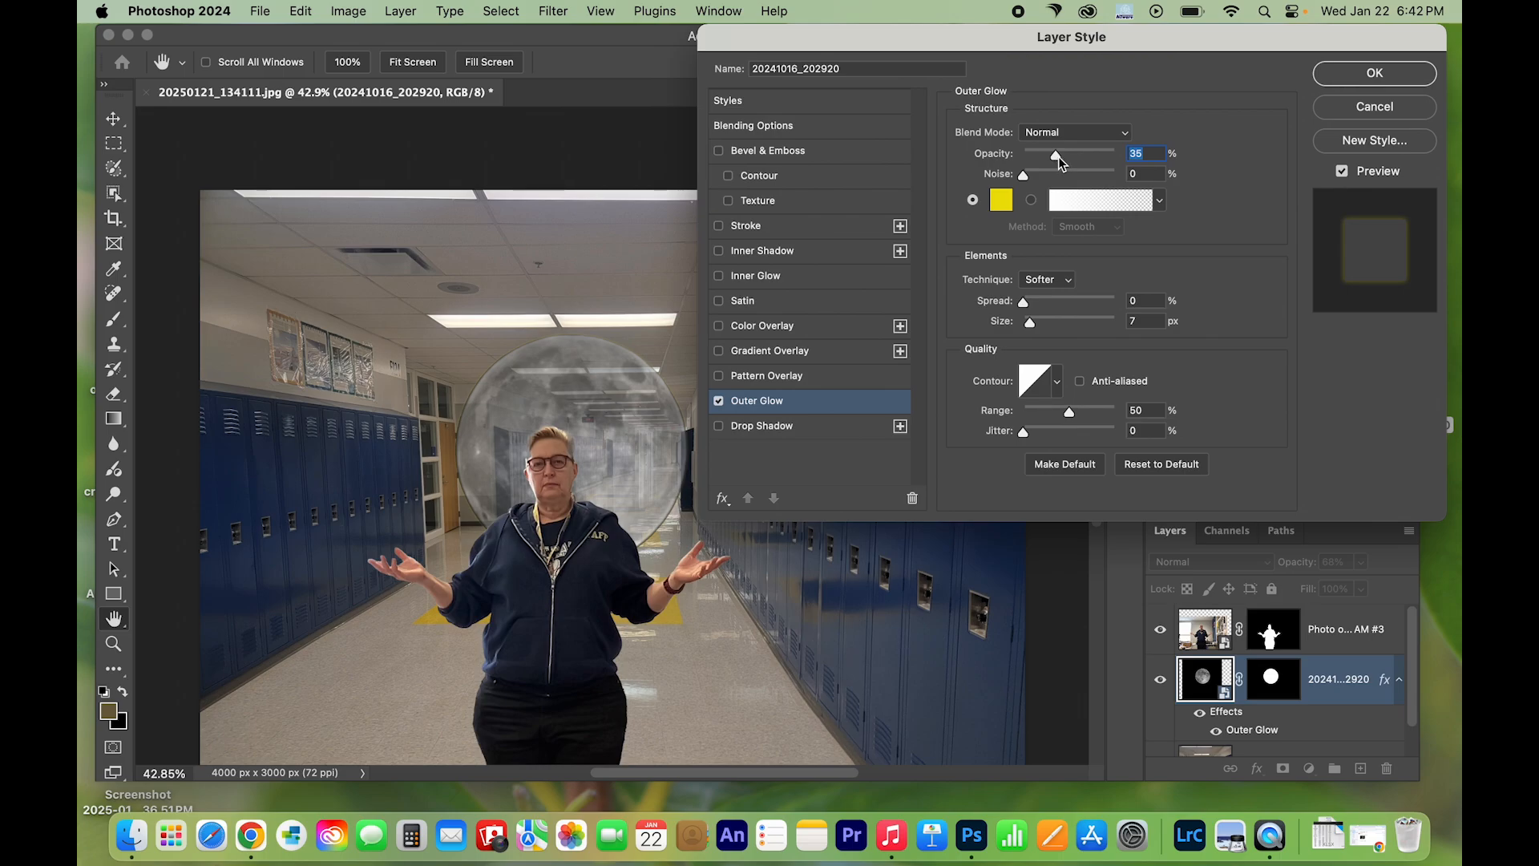
drag(1058, 161, 1100, 154)
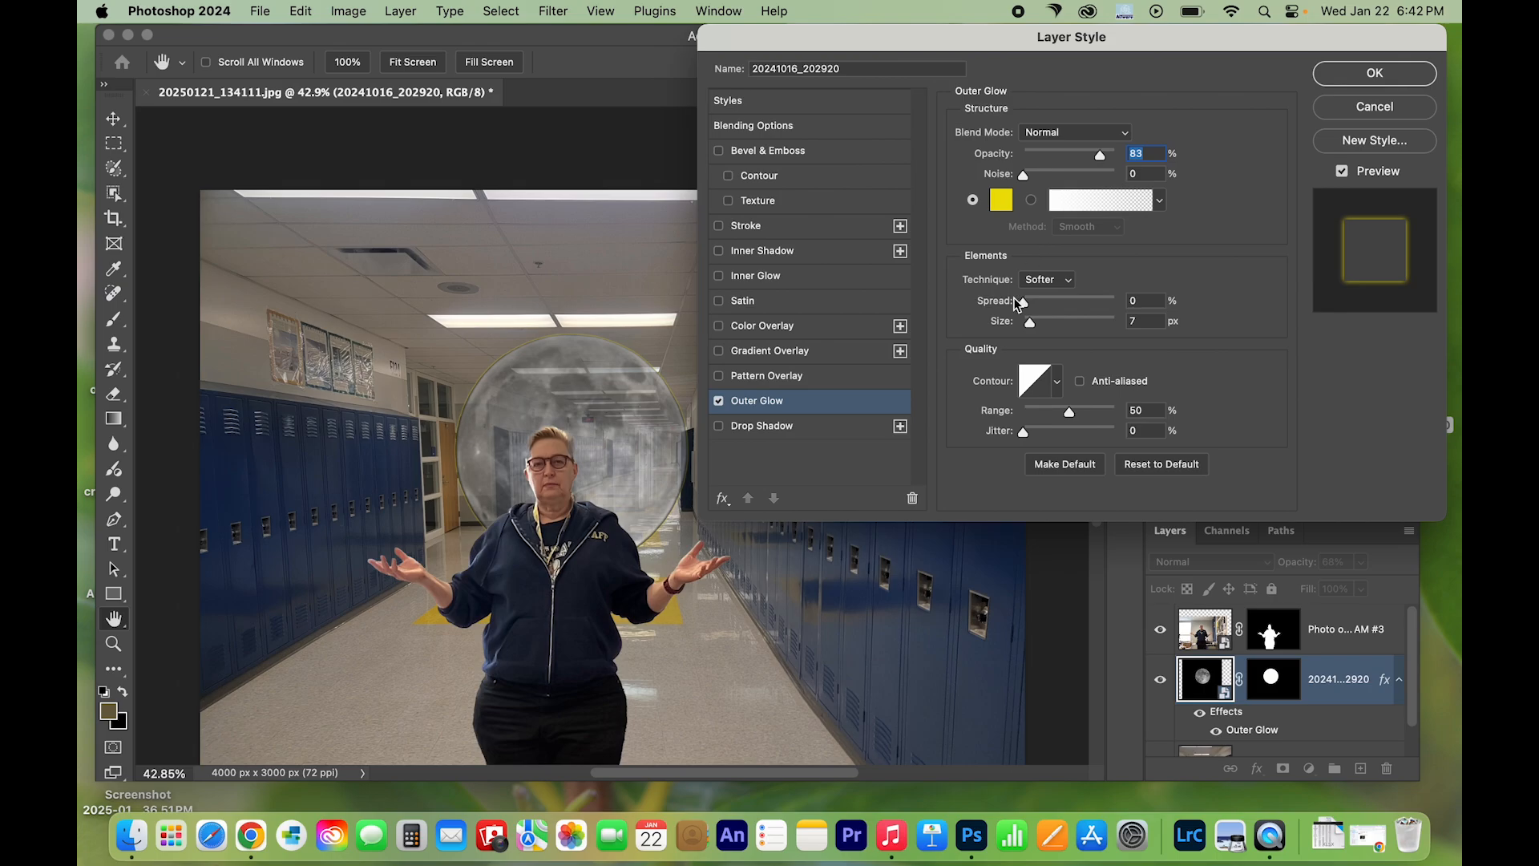
drag(1022, 302, 1090, 325)
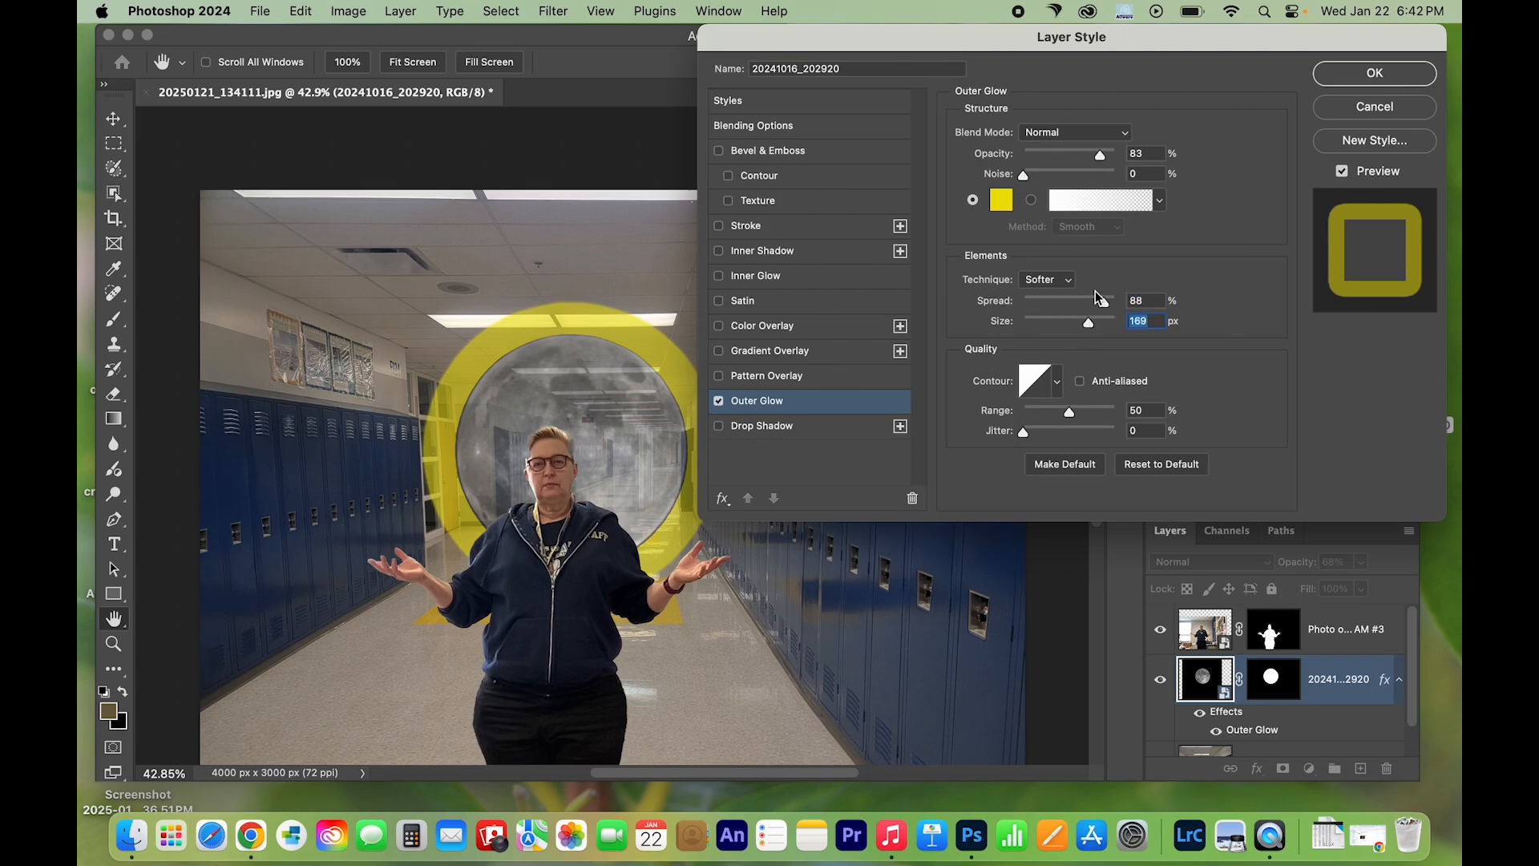
mouse_move(1104, 158)
mouse_down()
mouse_move(1070, 176)
mouse_move(1092, 175)
mouse_up()
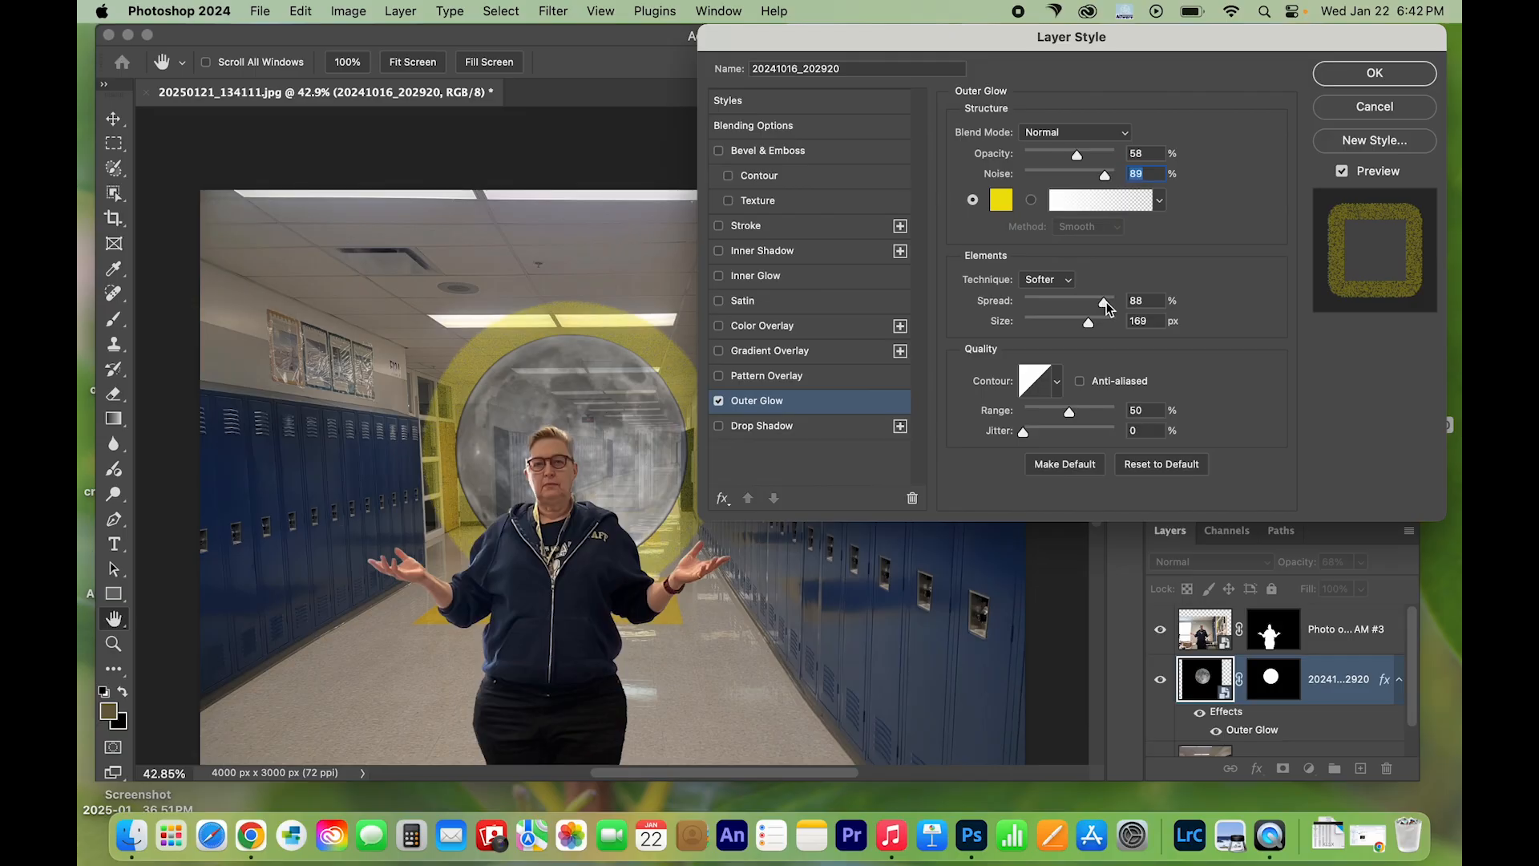
mouse_move(1106, 307)
mouse_down()
mouse_move(1126, 303)
mouse_move(1062, 304)
mouse_move(1109, 324)
mouse_up()
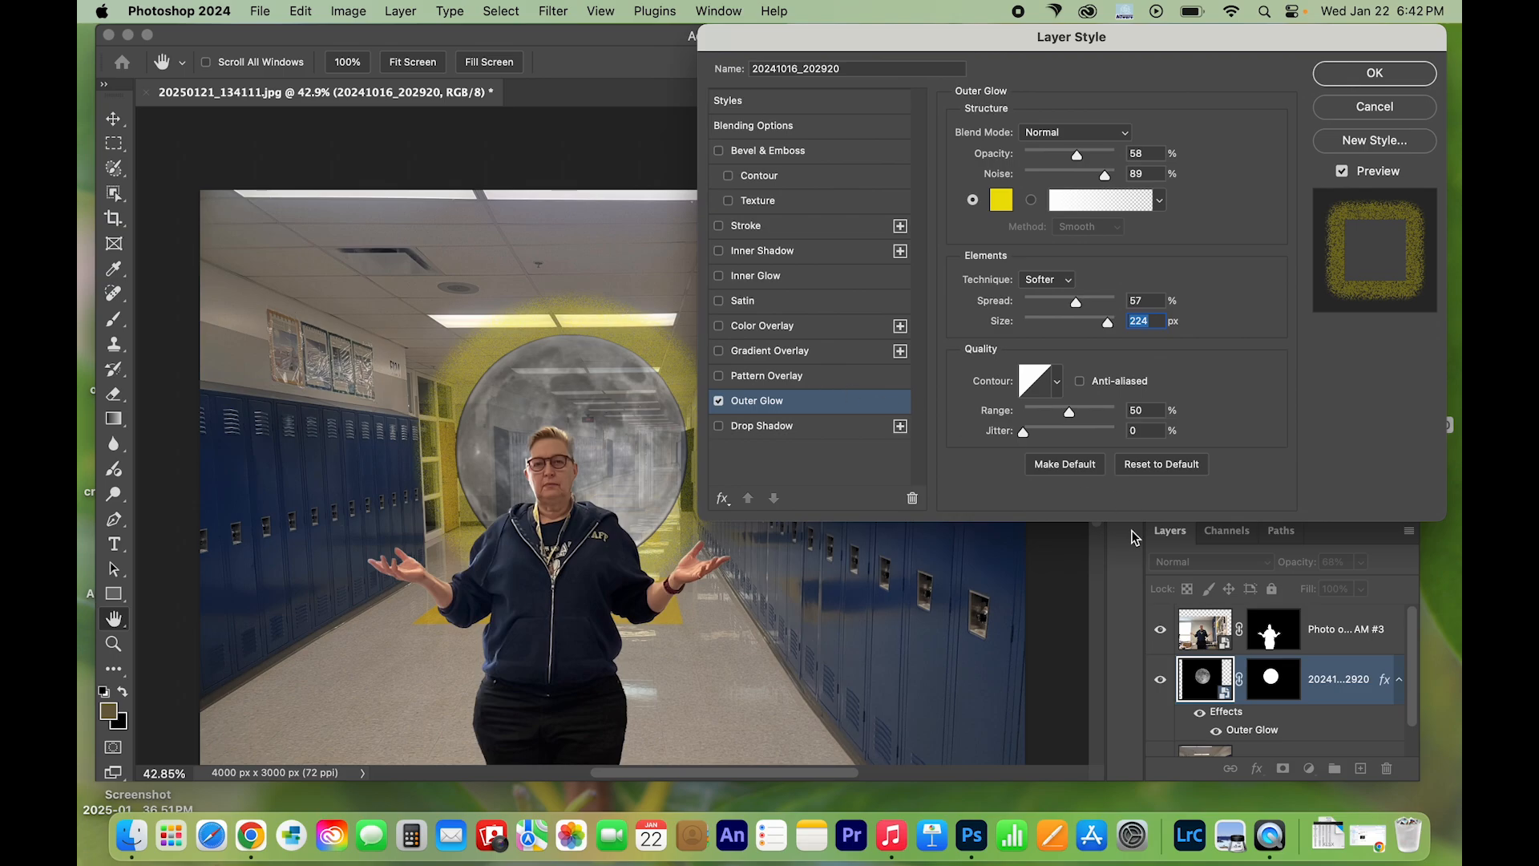
click(1363, 80)
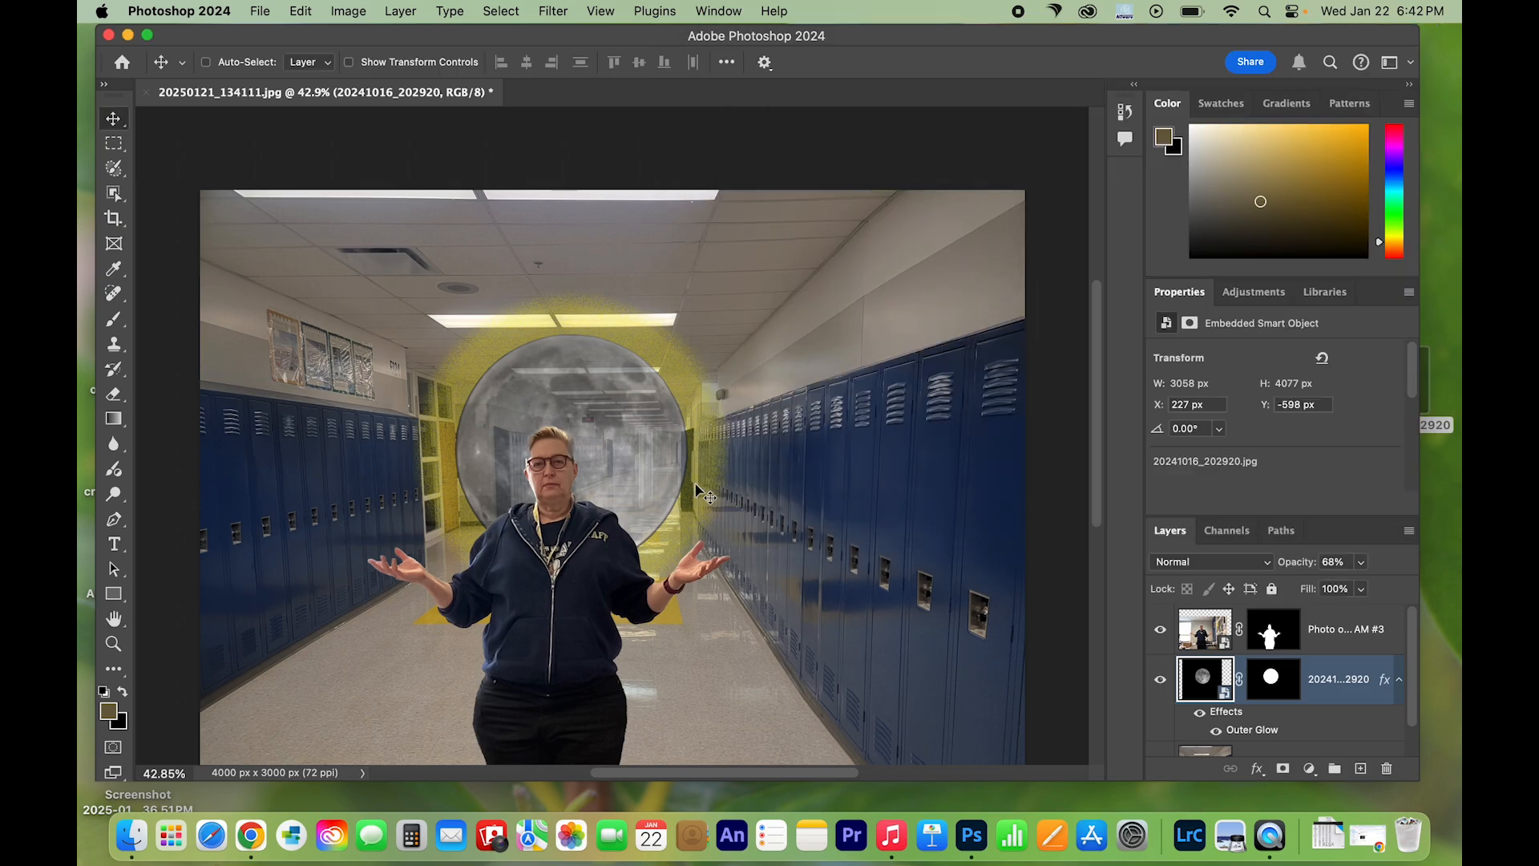
Step: Place 20250122_155708.jpg from the desktop into the composite and move its layer above the person's layer
scroll(696, 489, down, 5)
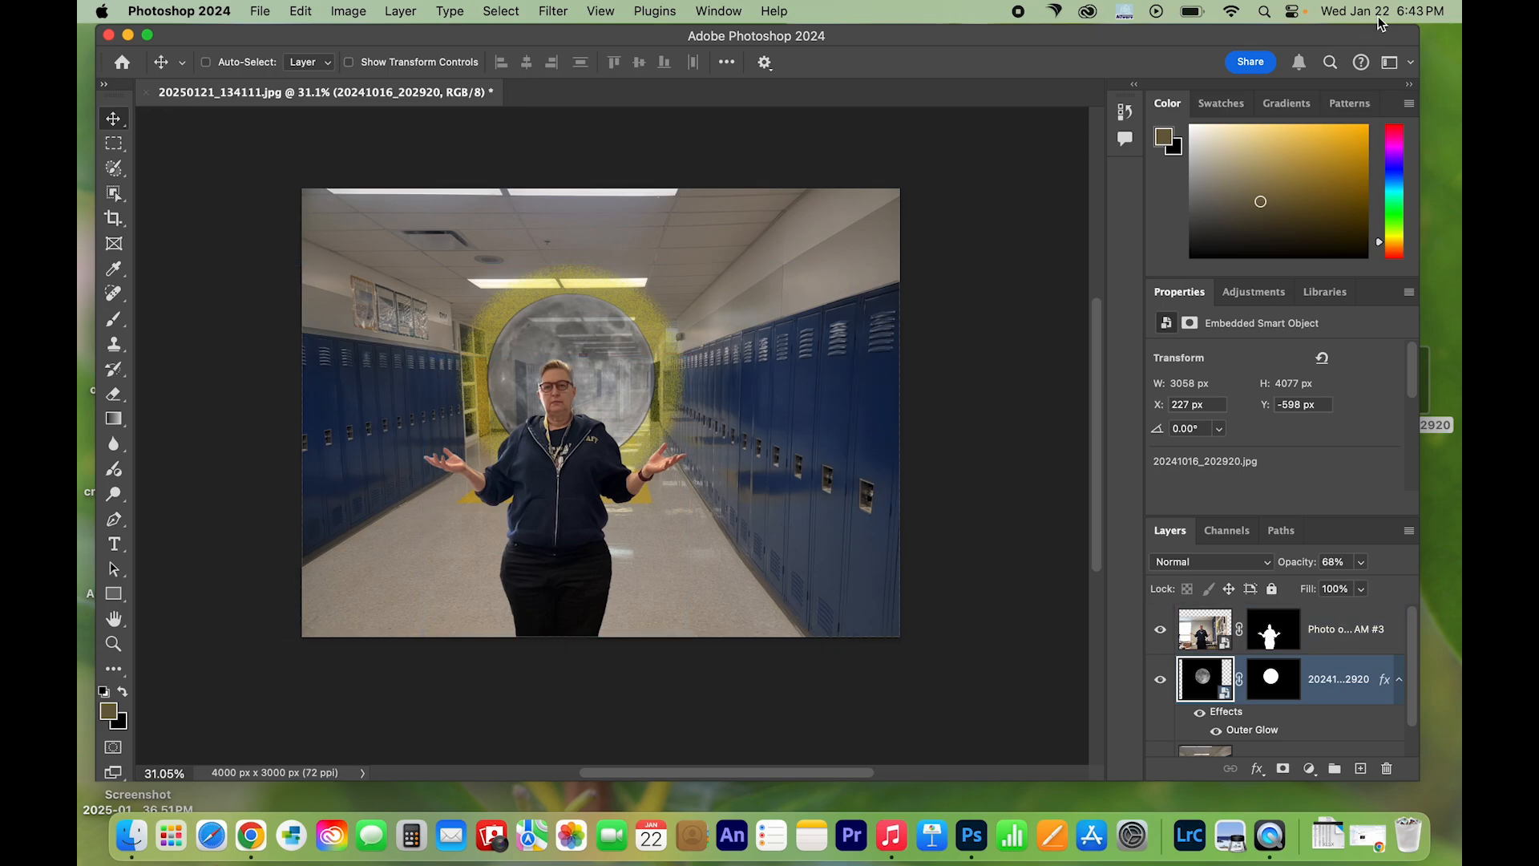
drag(1317, 38, 1069, 38)
drag(1277, 335, 599, 449)
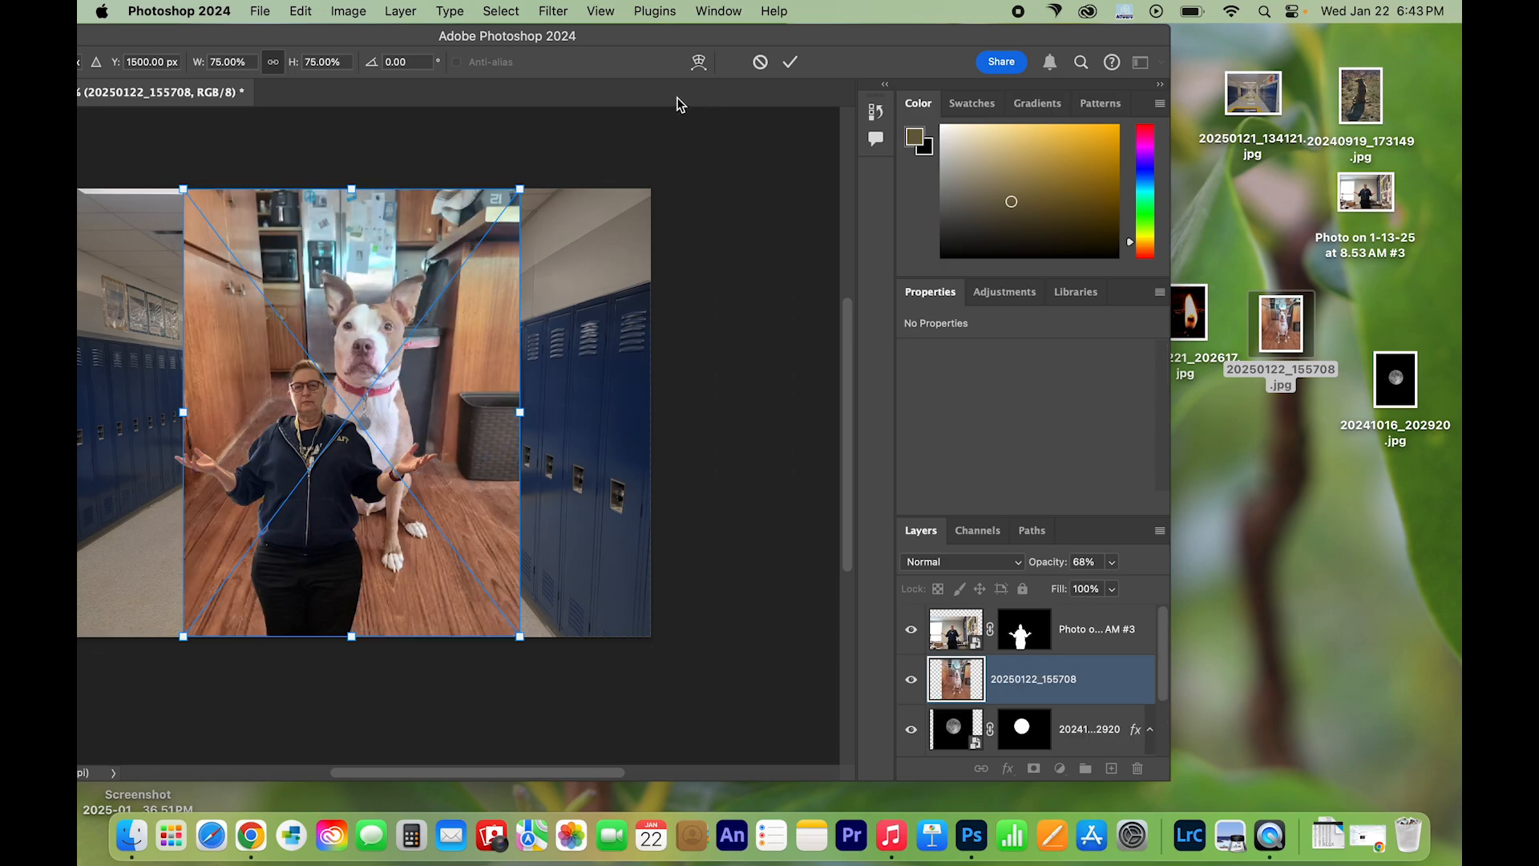
drag(655, 43, 787, 34)
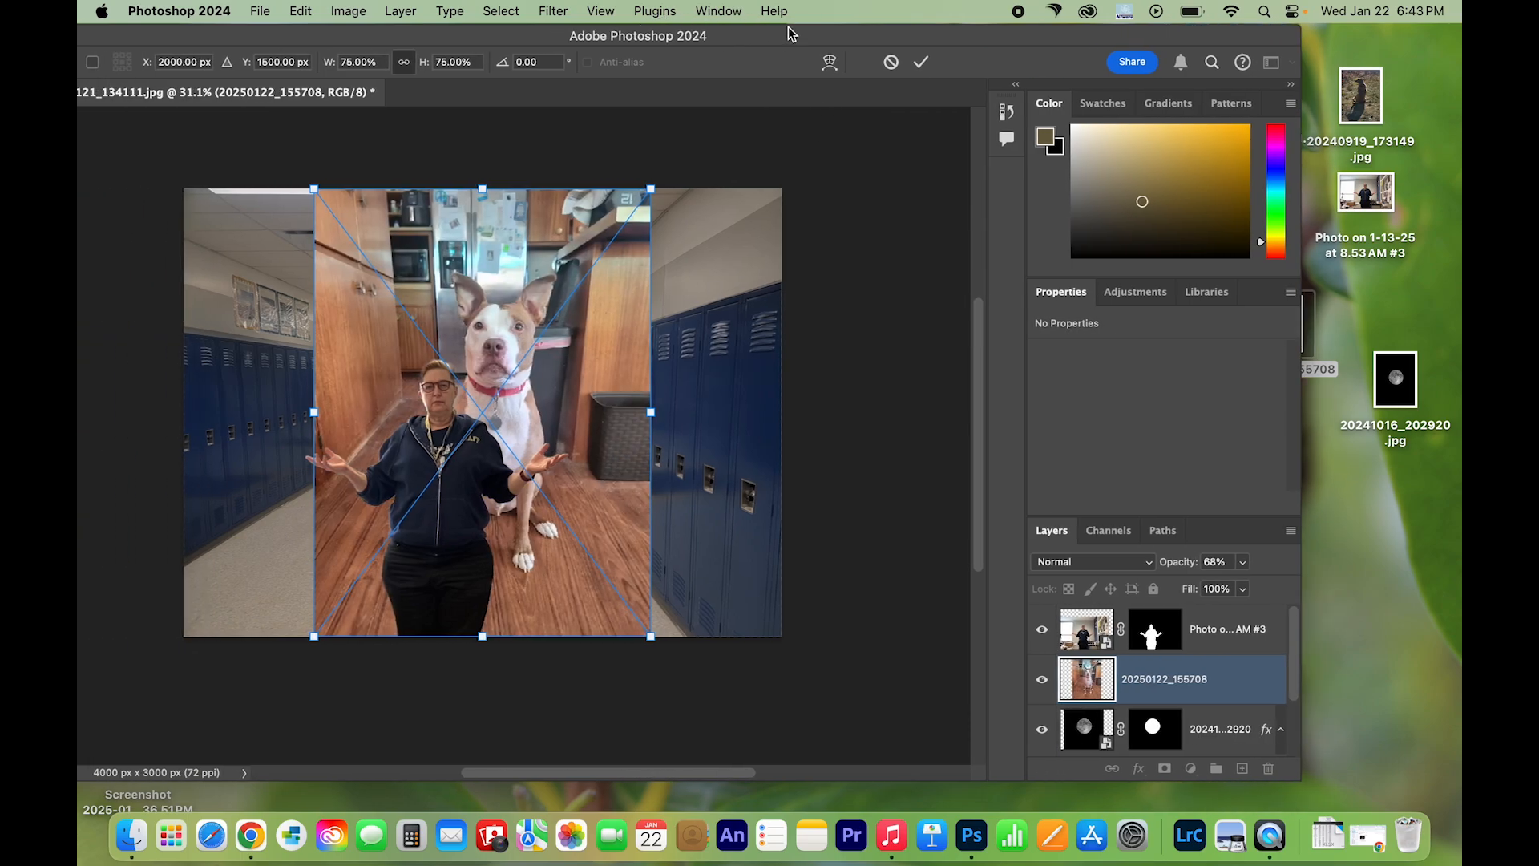
drag(1170, 663, 1168, 604)
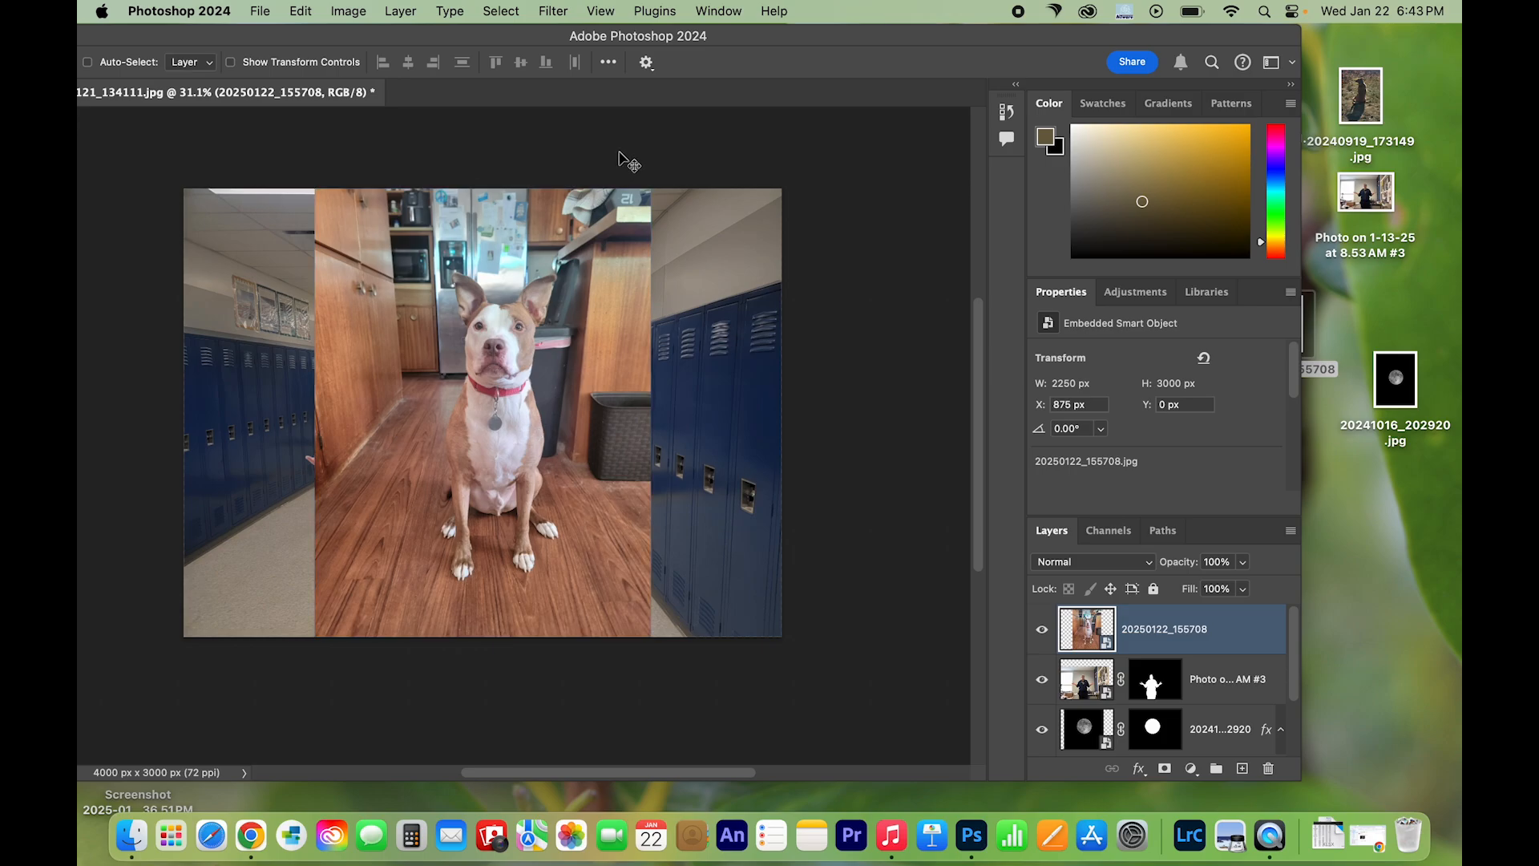
drag(505, 42, 627, 36)
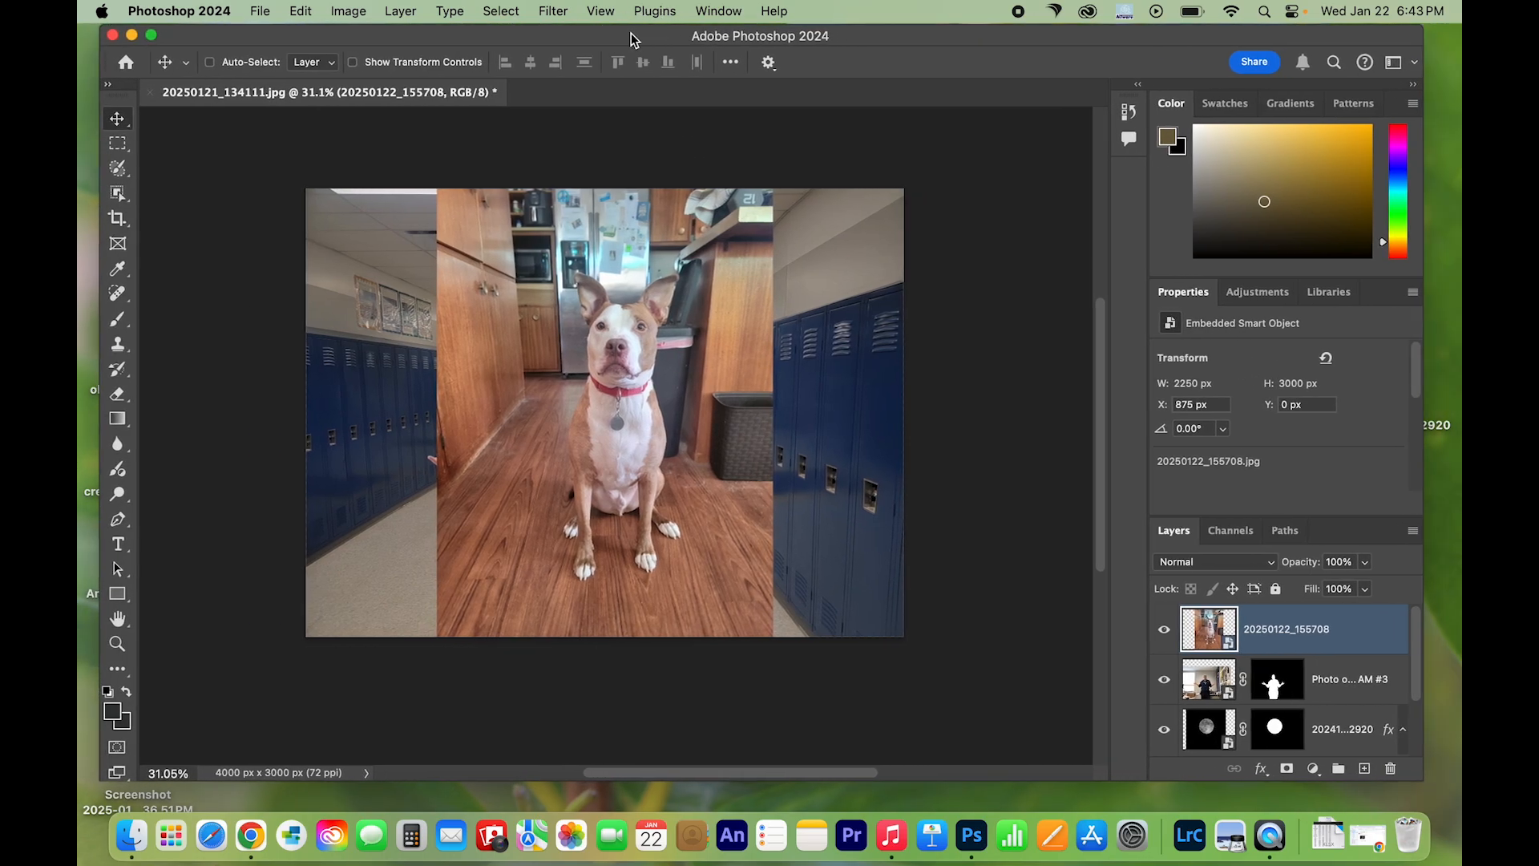
Step: Mask out everything except the dog using the Object Selection tool and move the dog to the left of the person
click(116, 194)
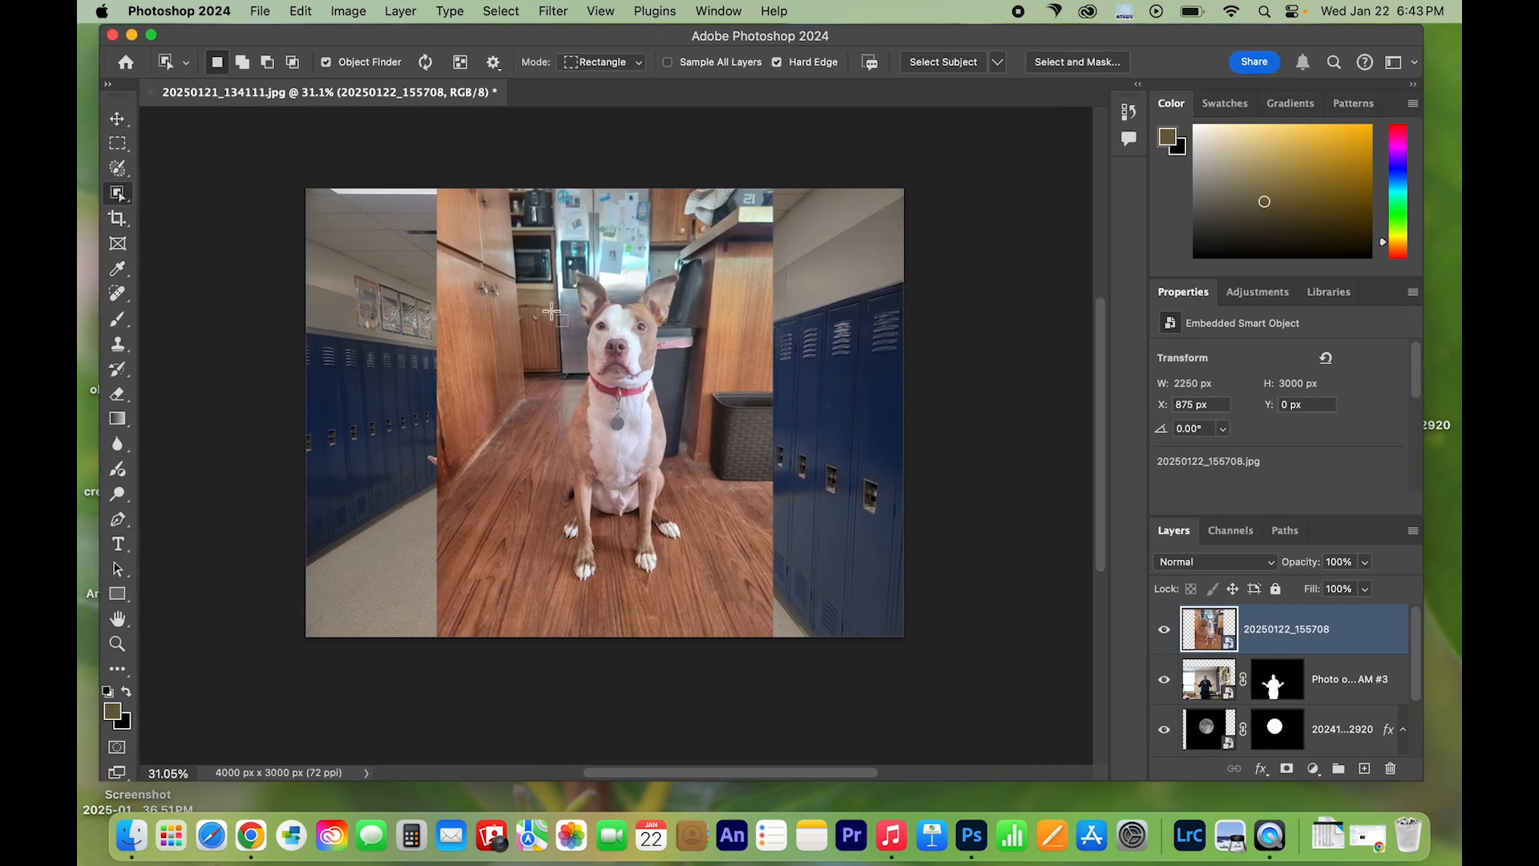
drag(569, 268, 685, 572)
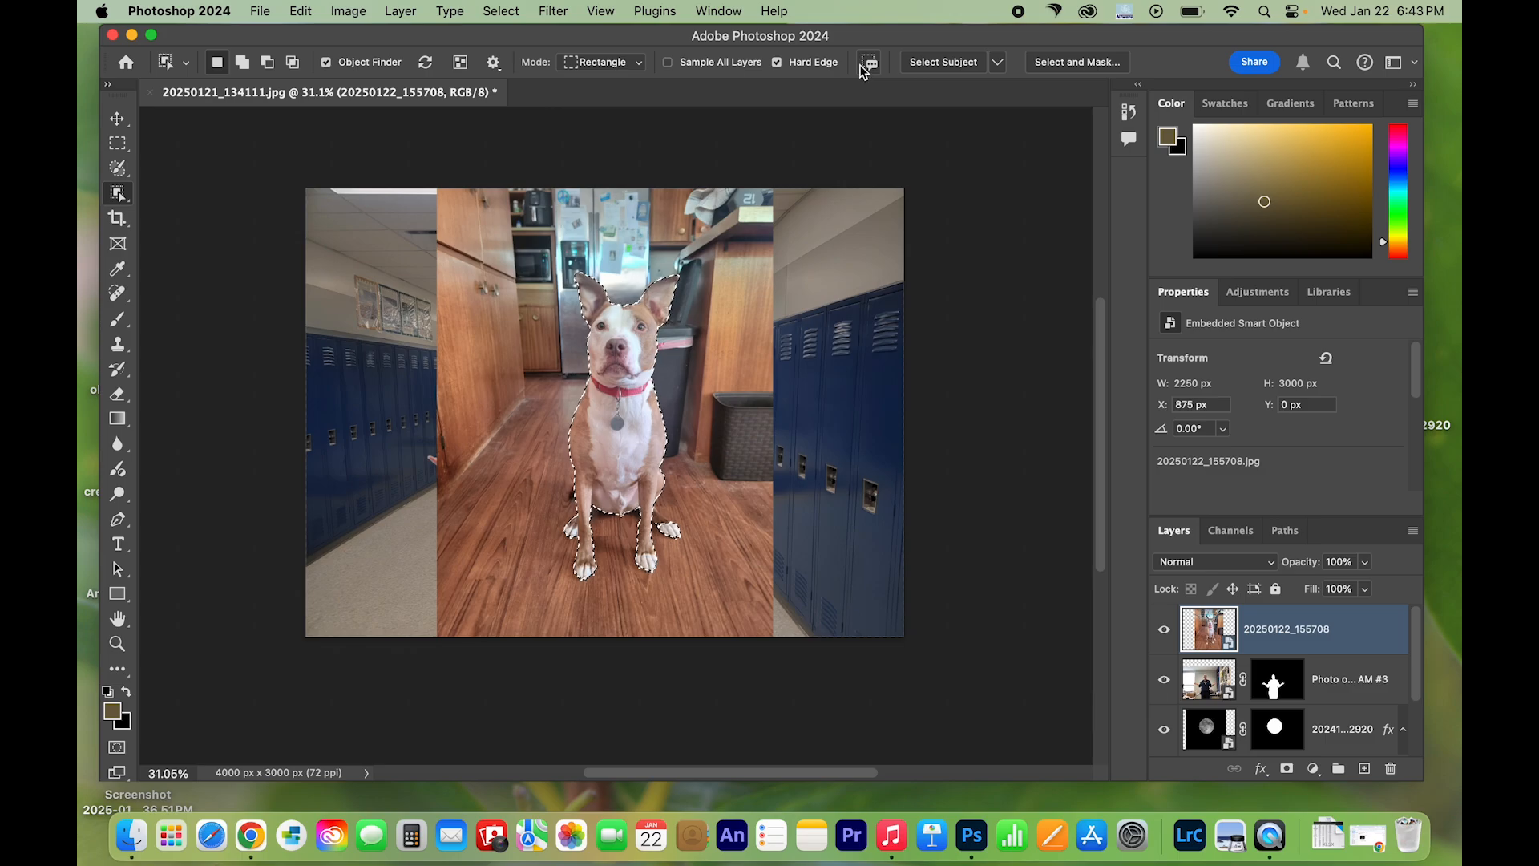
click(1067, 71)
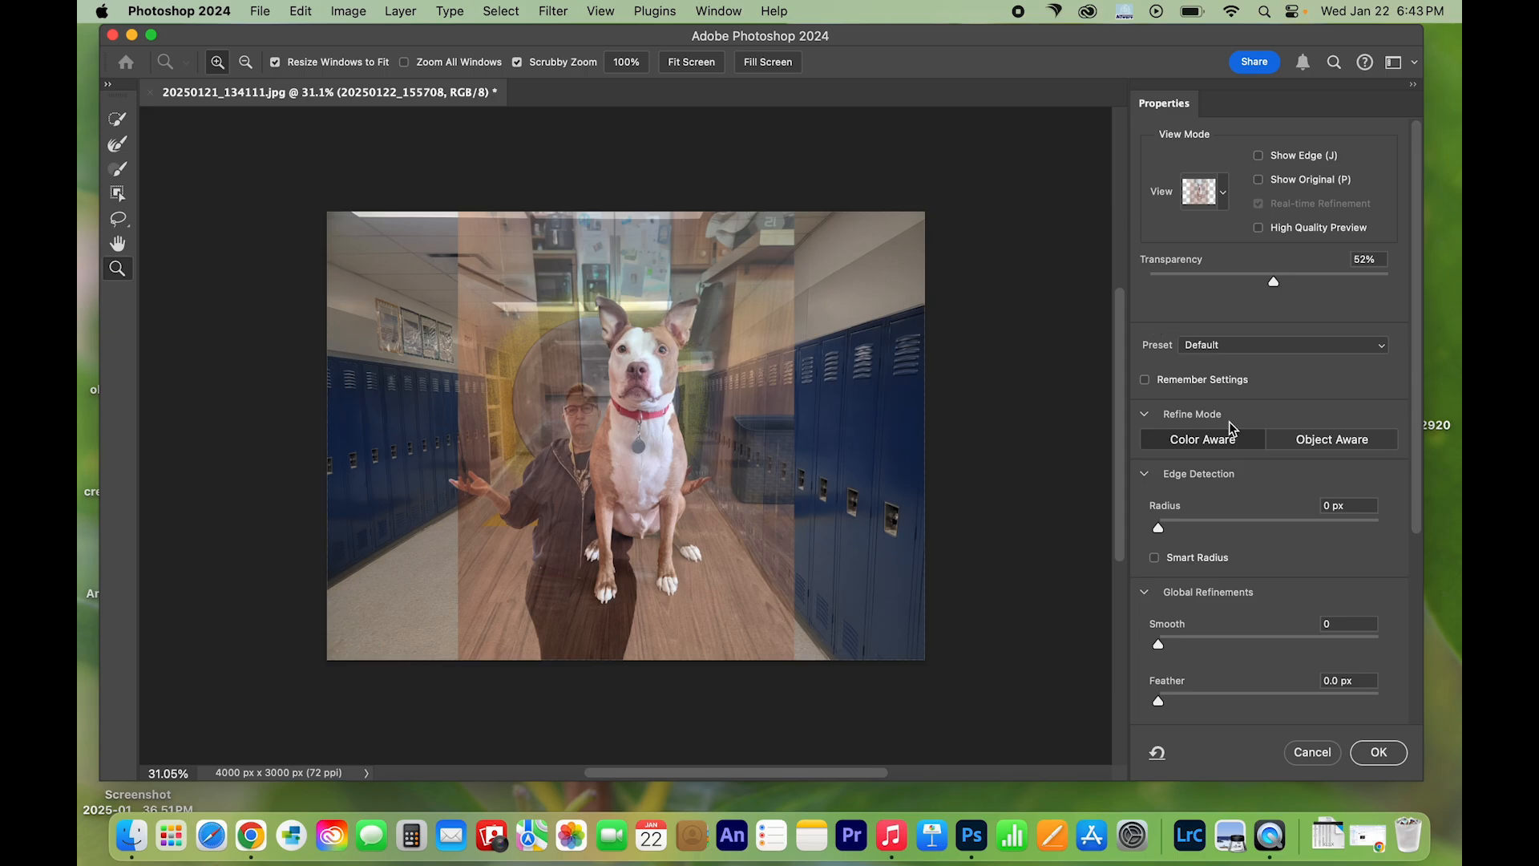
click(1370, 753)
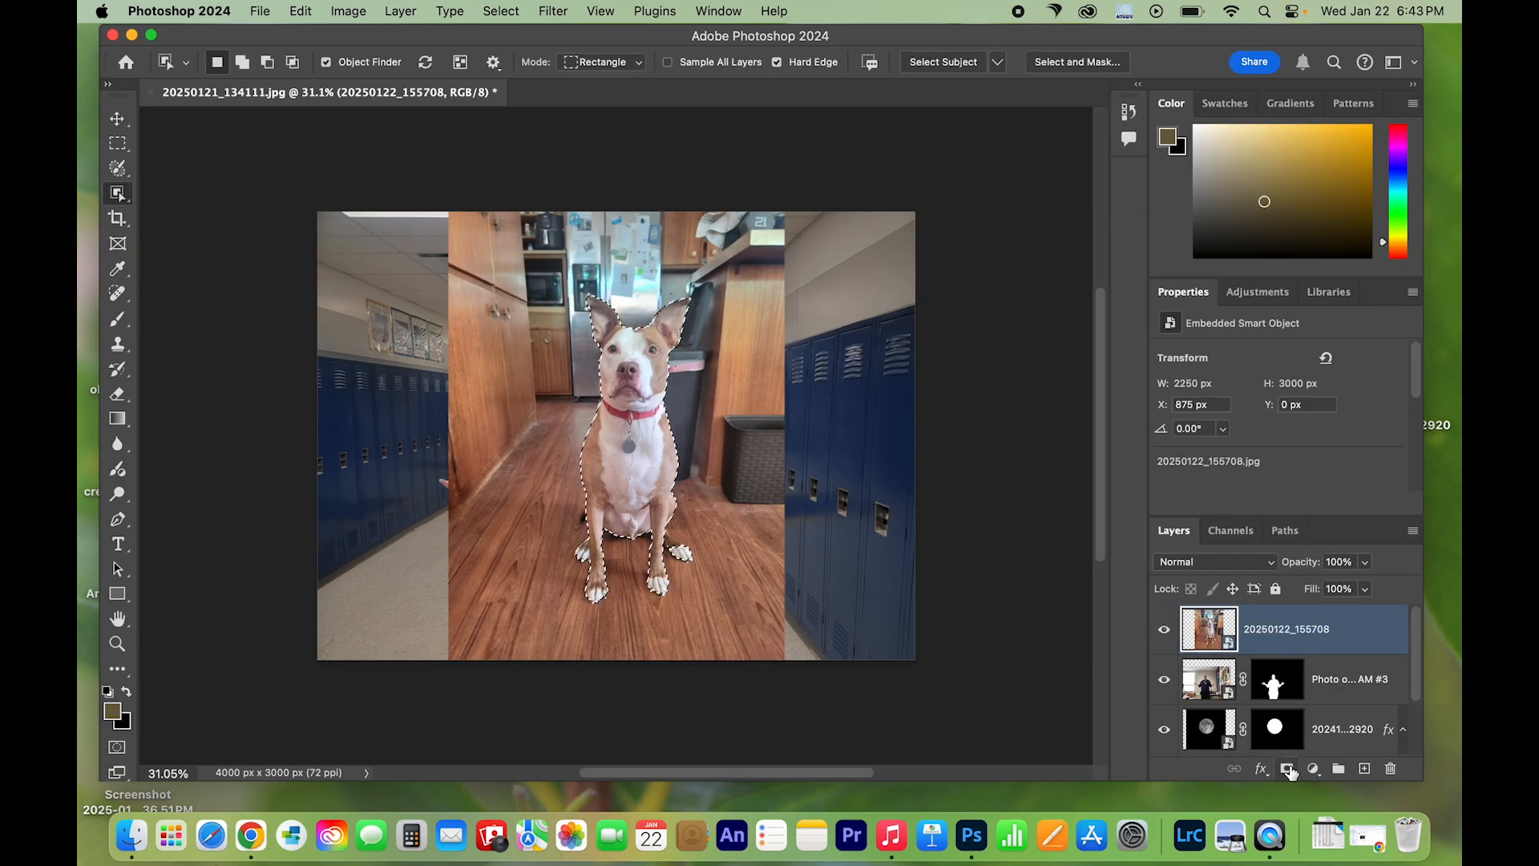
click(1287, 769)
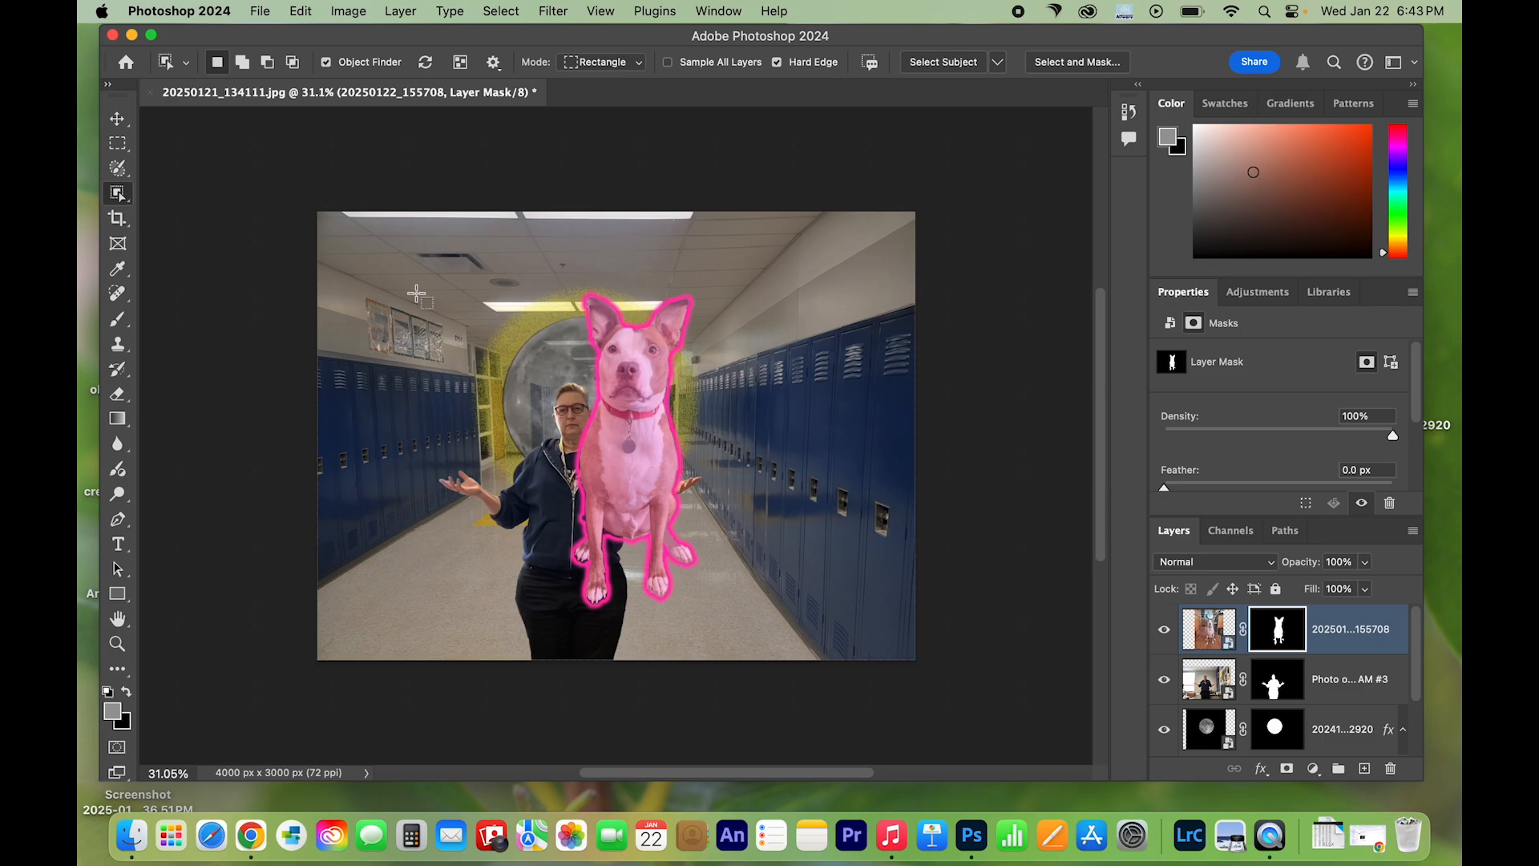
click(117, 120)
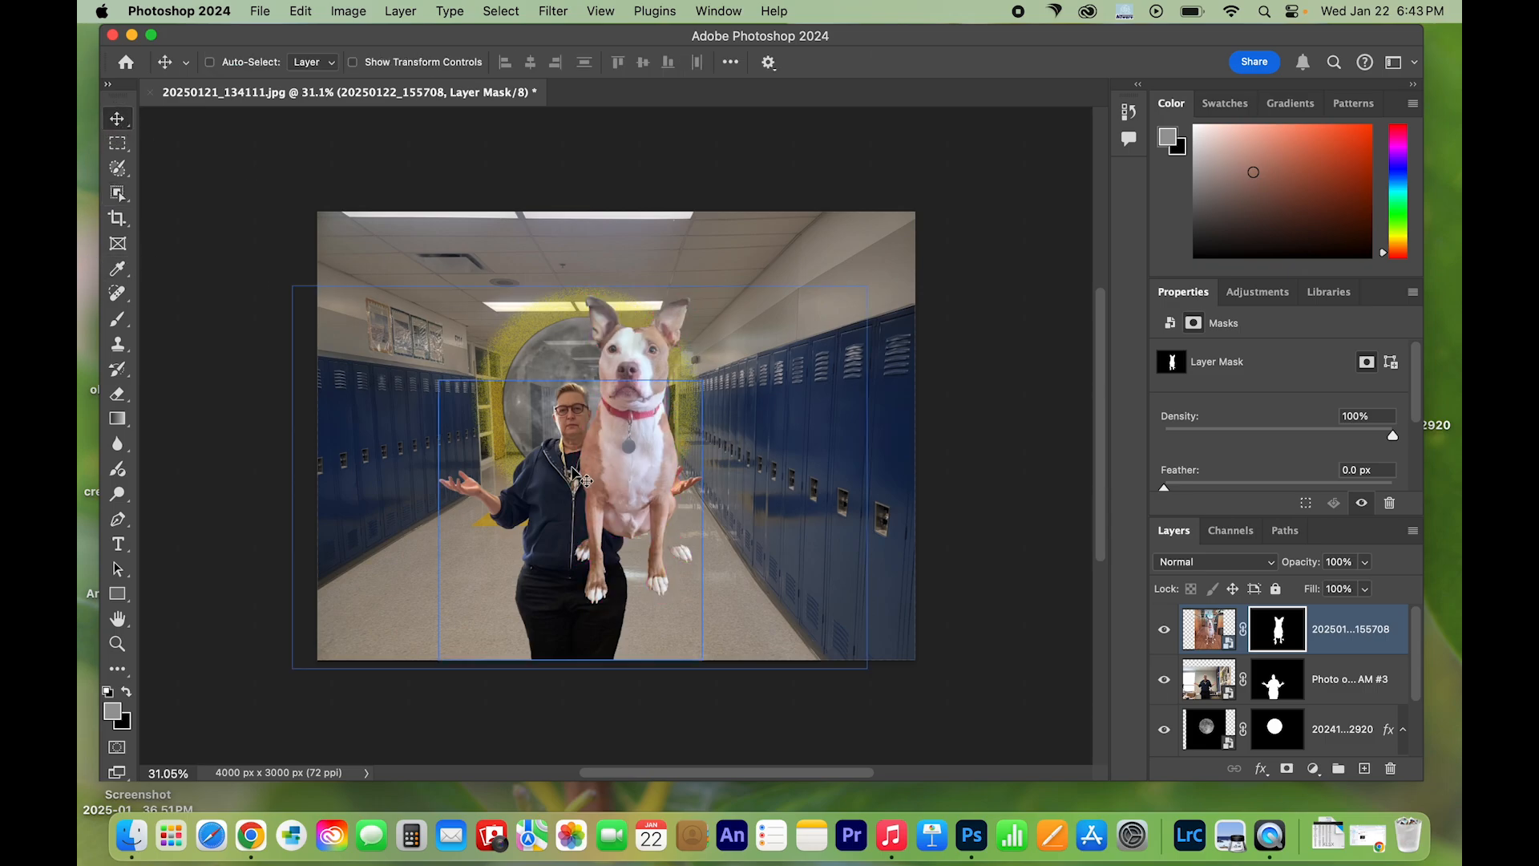
drag(601, 475, 401, 511)
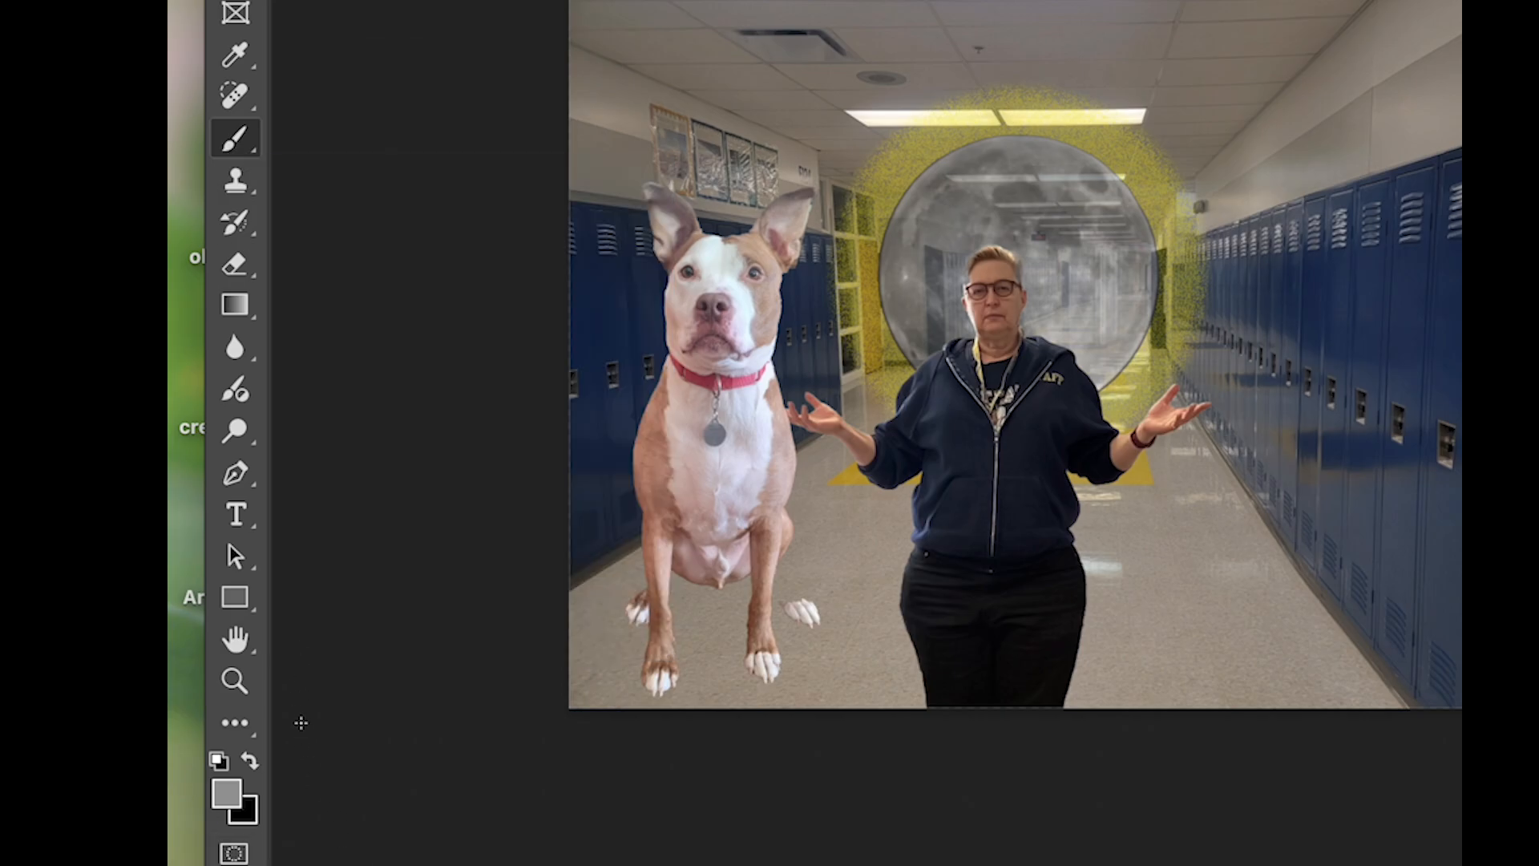
Step: Begin restoring the dog's missing hind leg nearest the person by painting white on its layer mask with a 9 px brush
click(215, 760)
key(super+plus)
scroll(732, 422, up, 1)
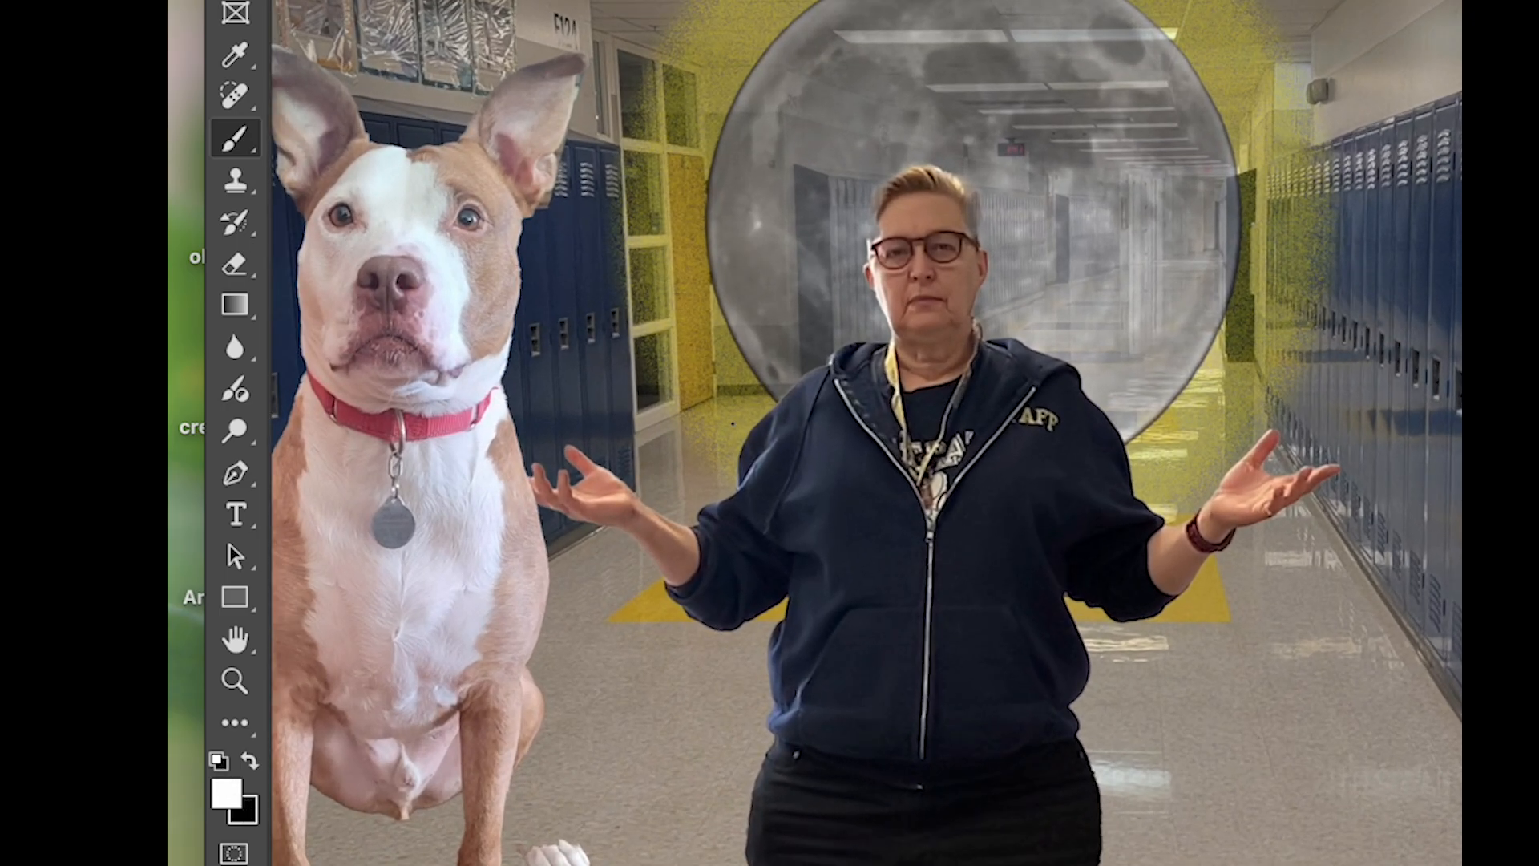
scroll(733, 416, down, 5)
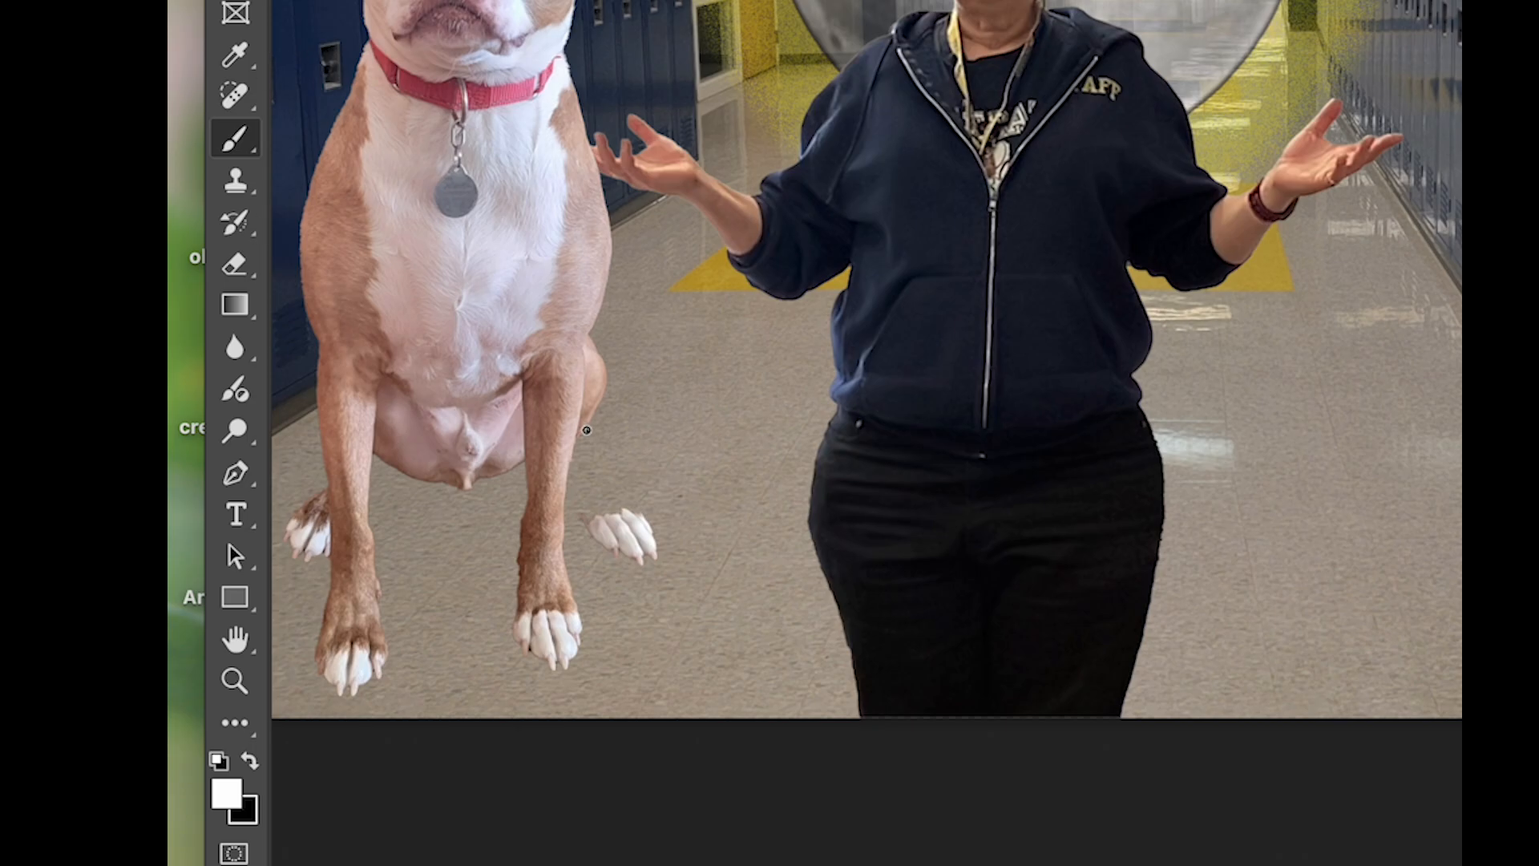
drag(602, 406, 597, 454)
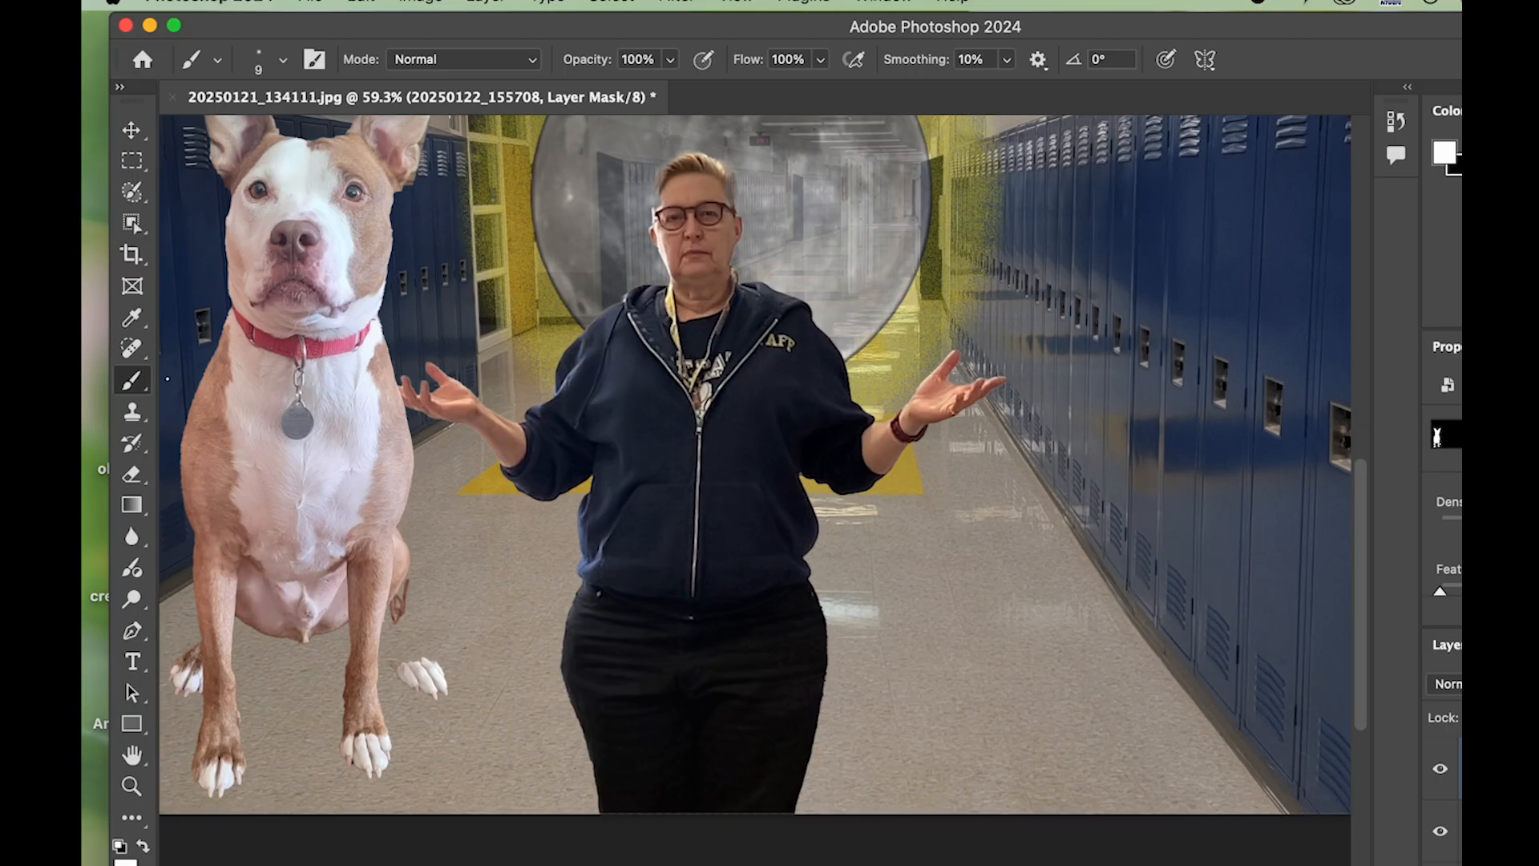
Step: Enlarge the brush, paint the rest of the hind leg back in white, and hide the surplus wood floor beside it with black
click(282, 67)
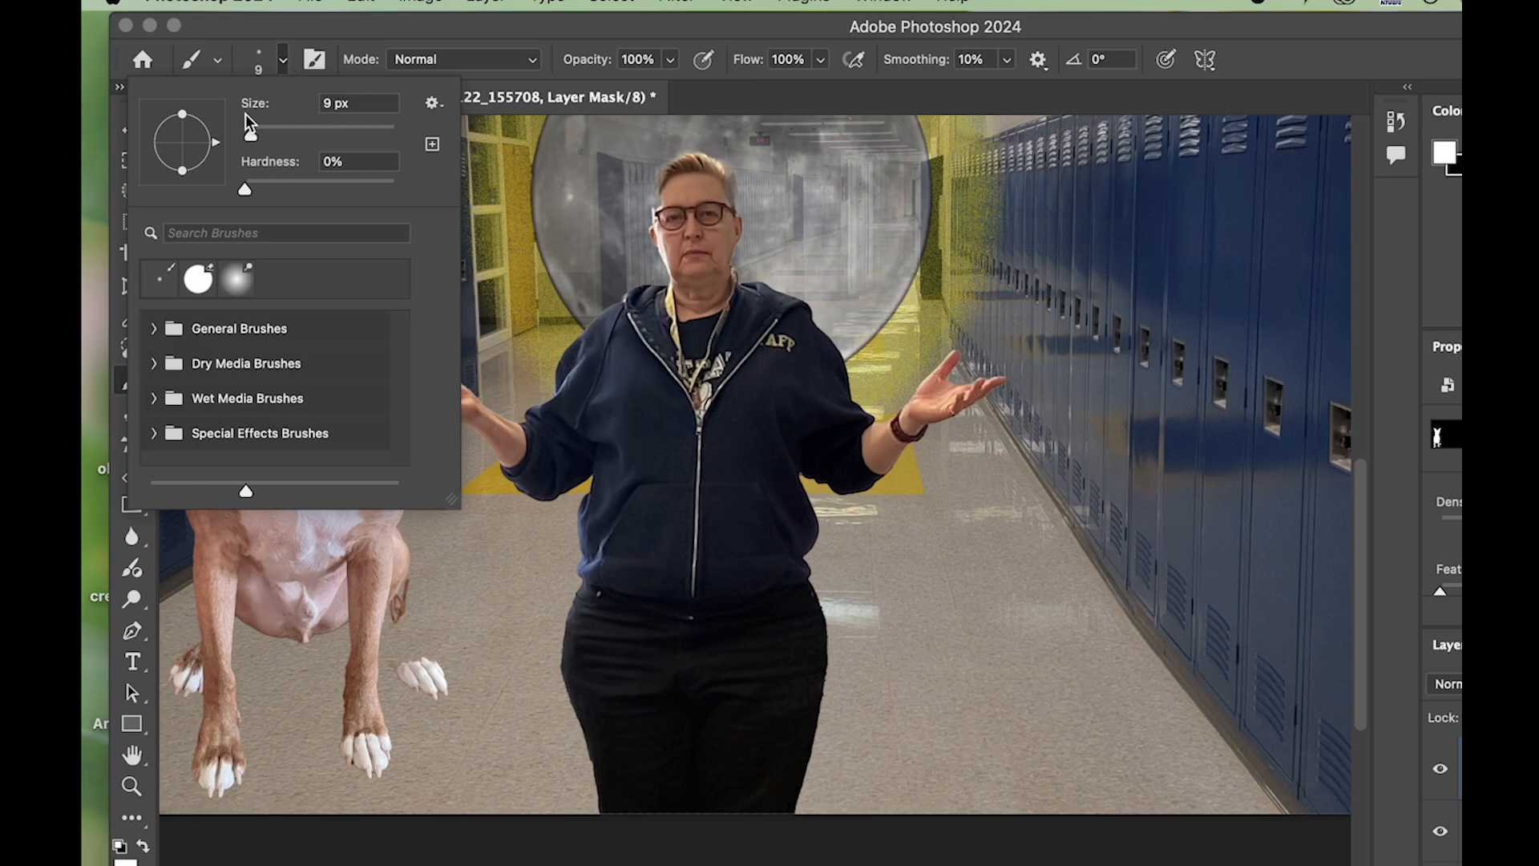
drag(250, 130, 289, 136)
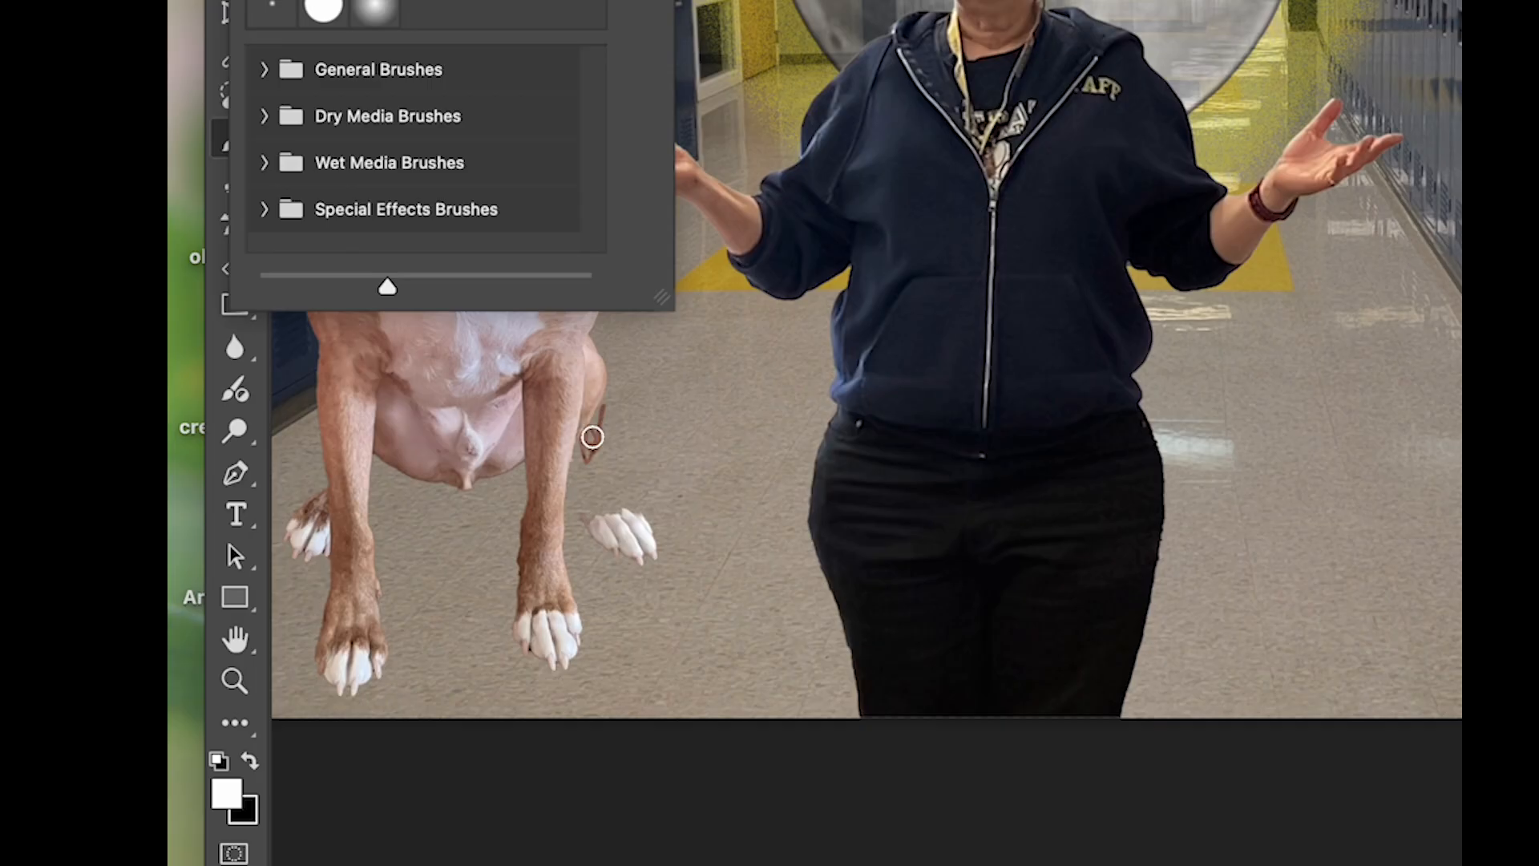
click(400, 601)
mouse_move(594, 434)
mouse_down()
mouse_move(601, 504)
mouse_move(580, 480)
mouse_move(606, 512)
mouse_move(566, 497)
mouse_move(633, 551)
mouse_move(573, 502)
mouse_move(631, 534)
mouse_up()
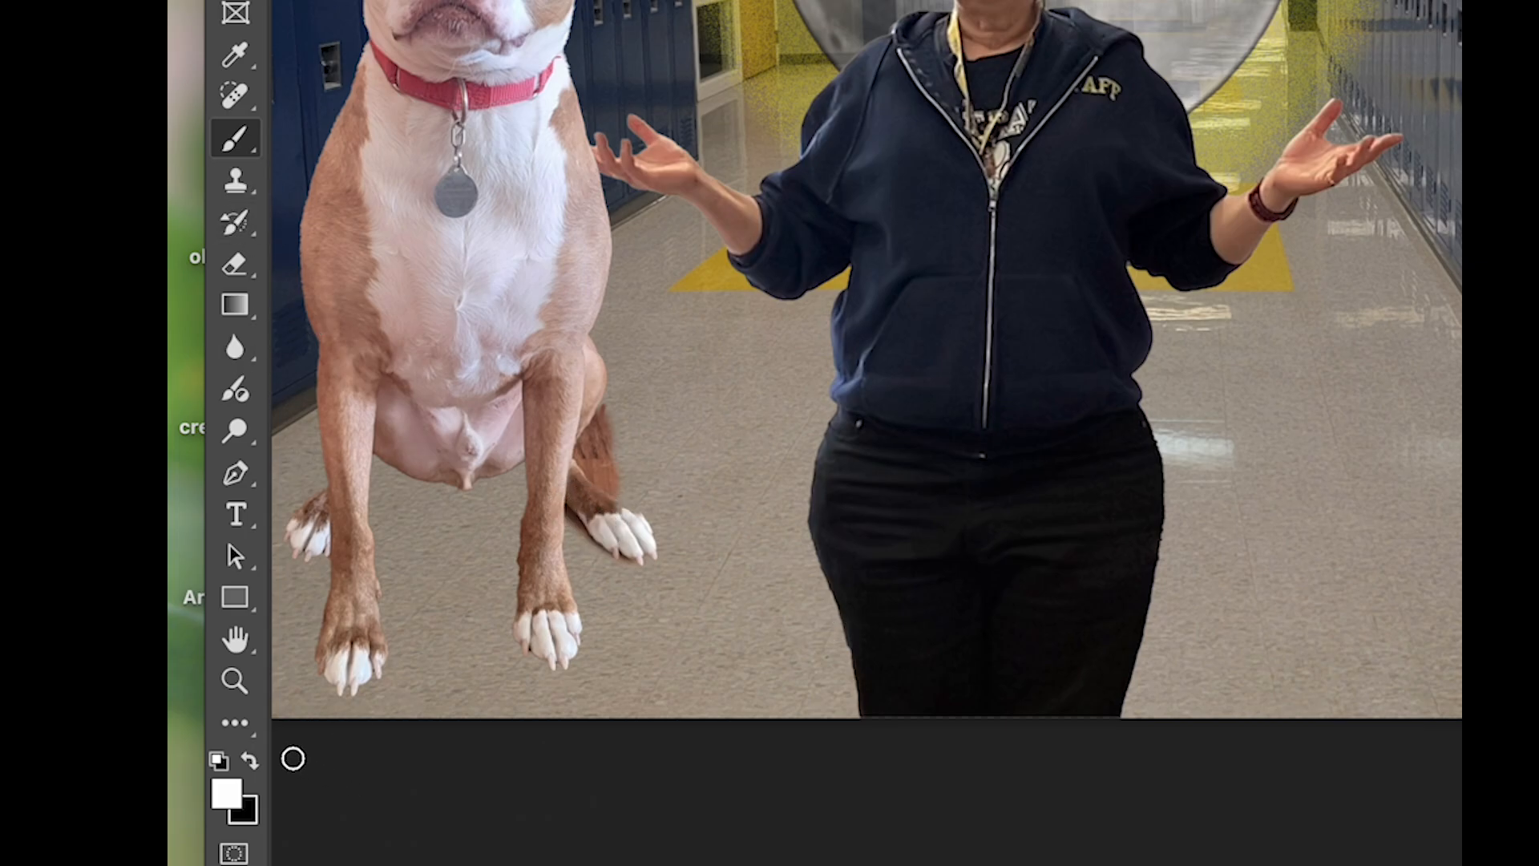
click(250, 757)
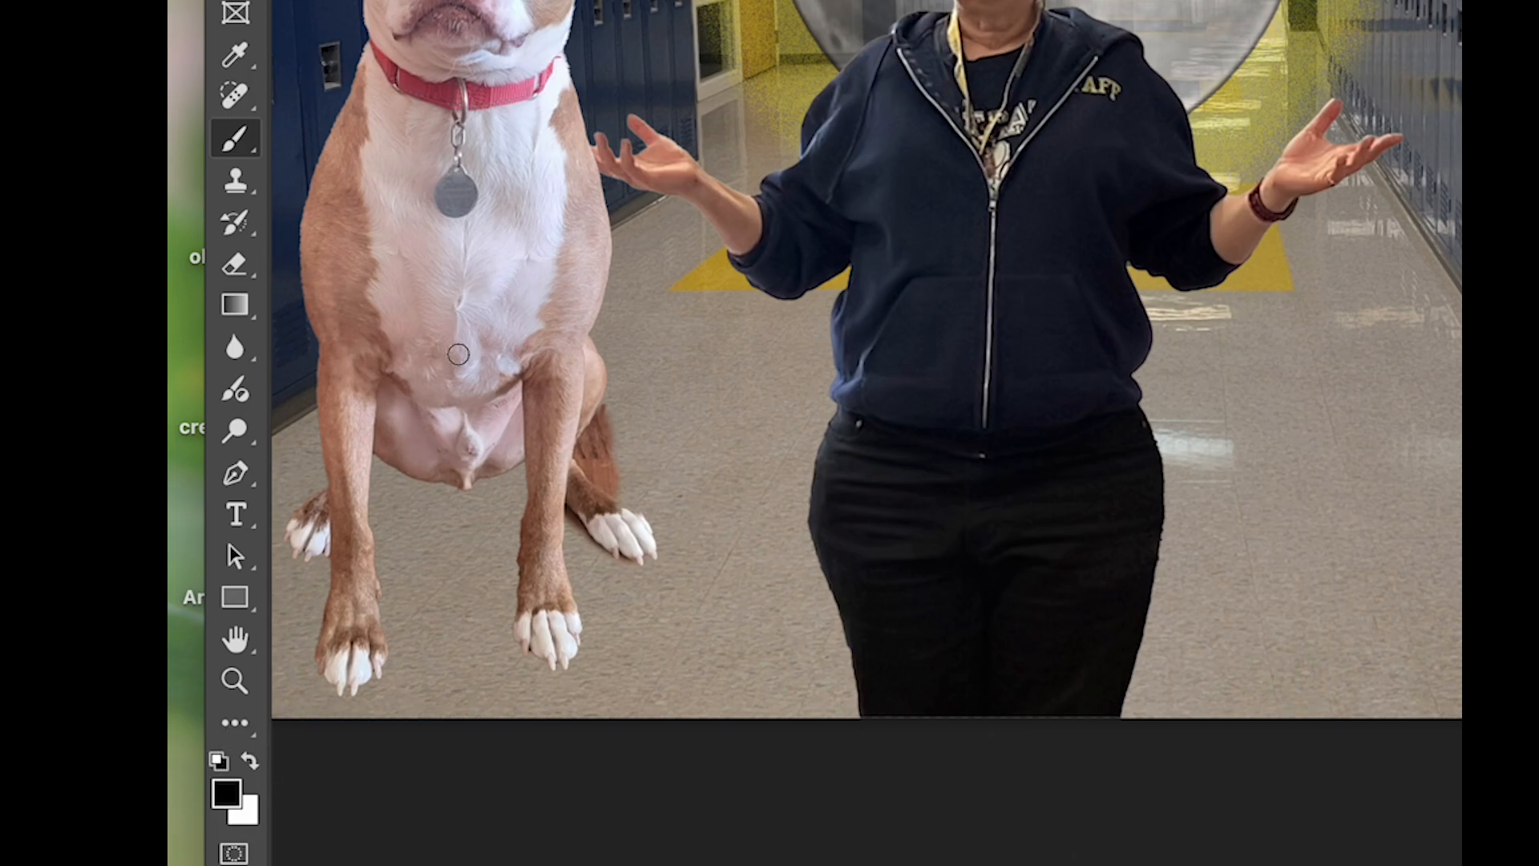
mouse_move(616, 420)
mouse_down()
mouse_move(583, 455)
mouse_move(606, 487)
mouse_move(601, 450)
mouse_move(631, 415)
mouse_up()
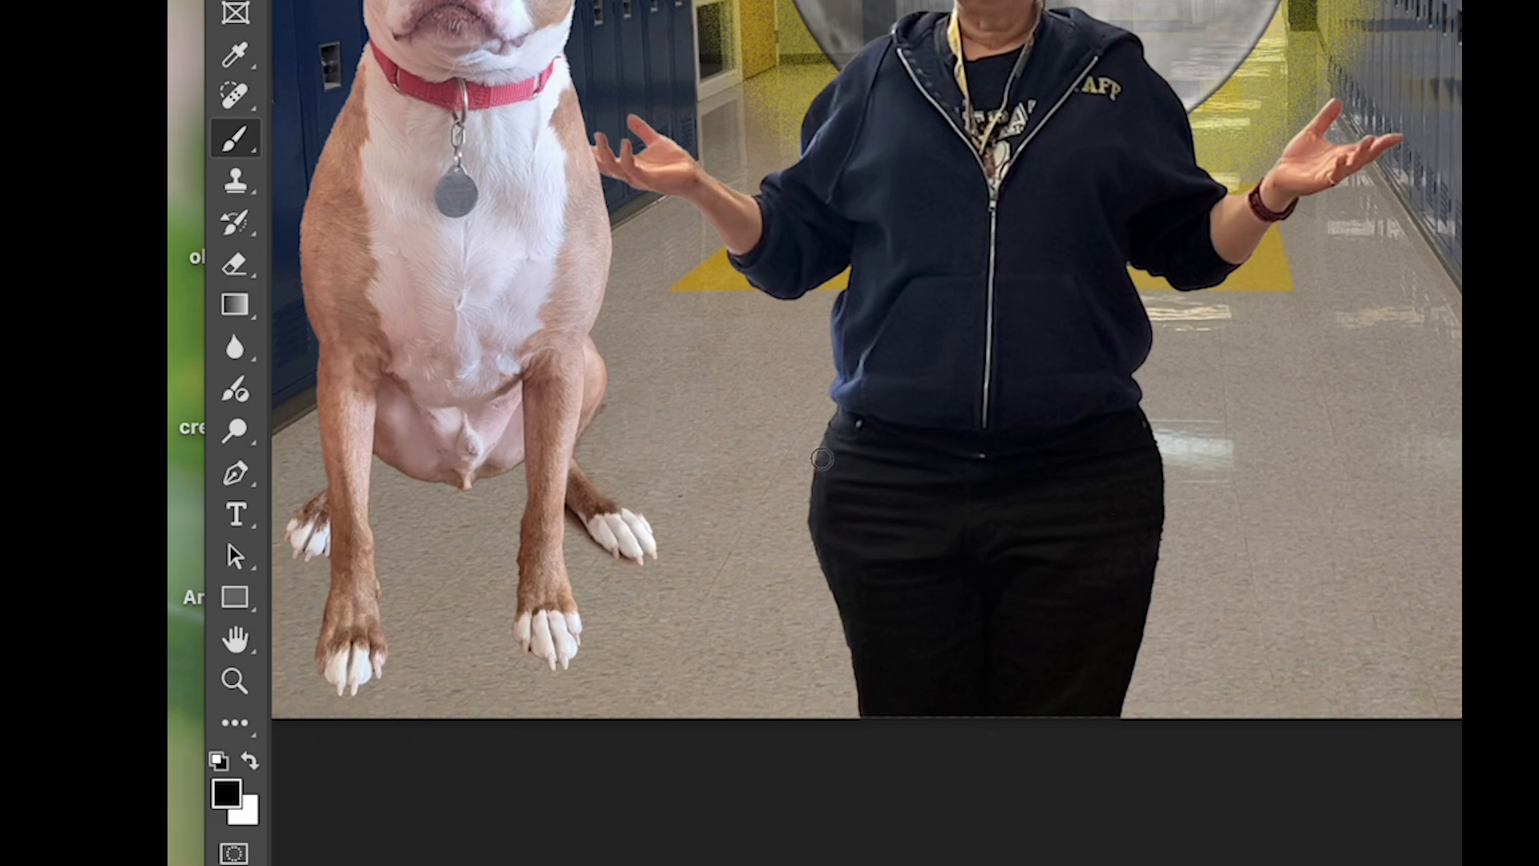
Step: Scale the dog layer down to about 40% with Free Transform and place it on the floor beside the left lockers
key(super+minus)
key(super+minus)
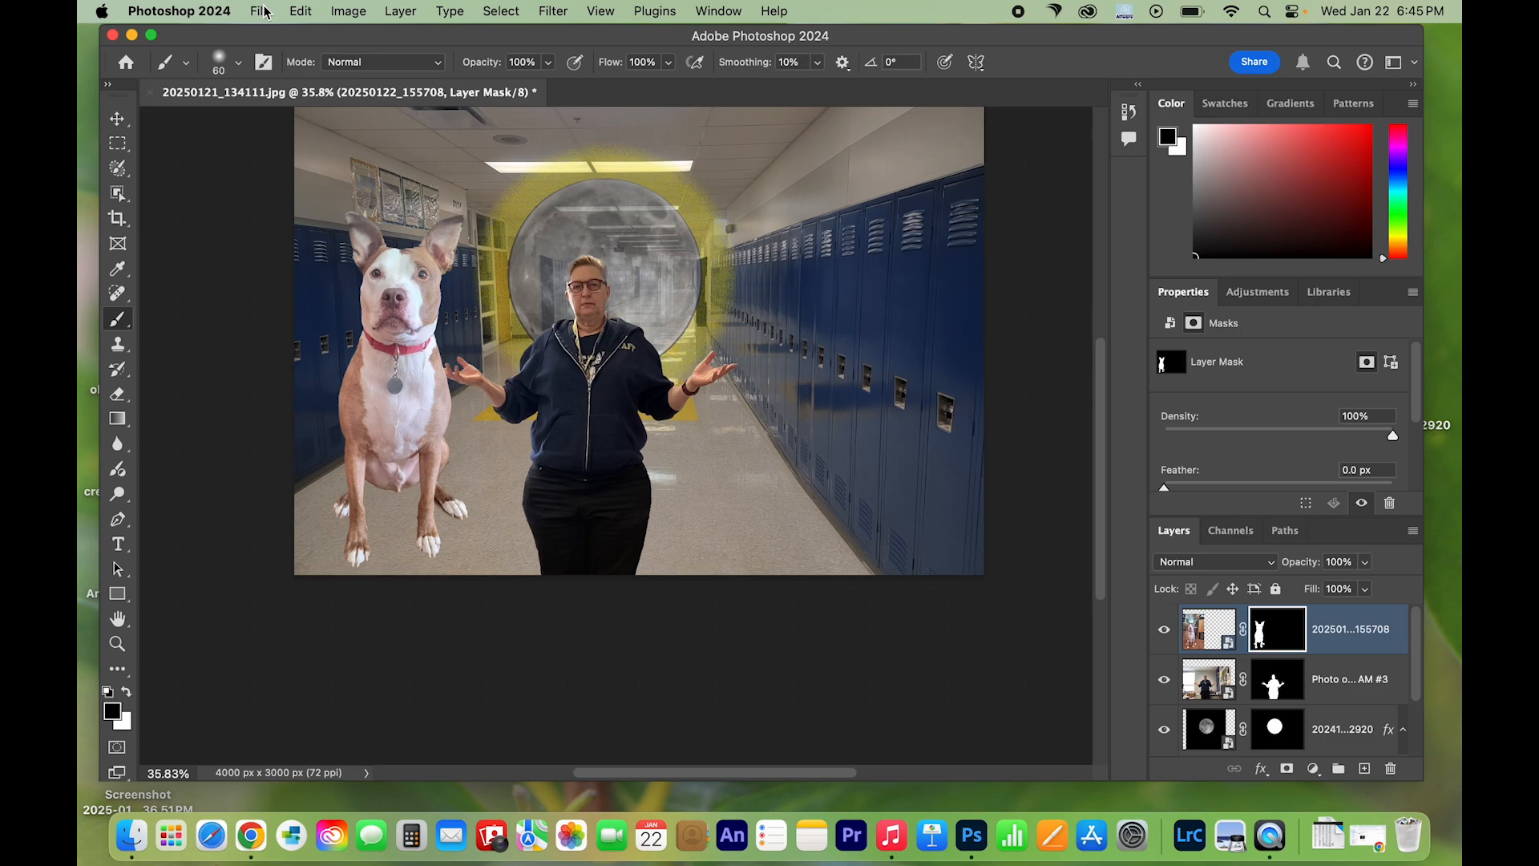
click(303, 12)
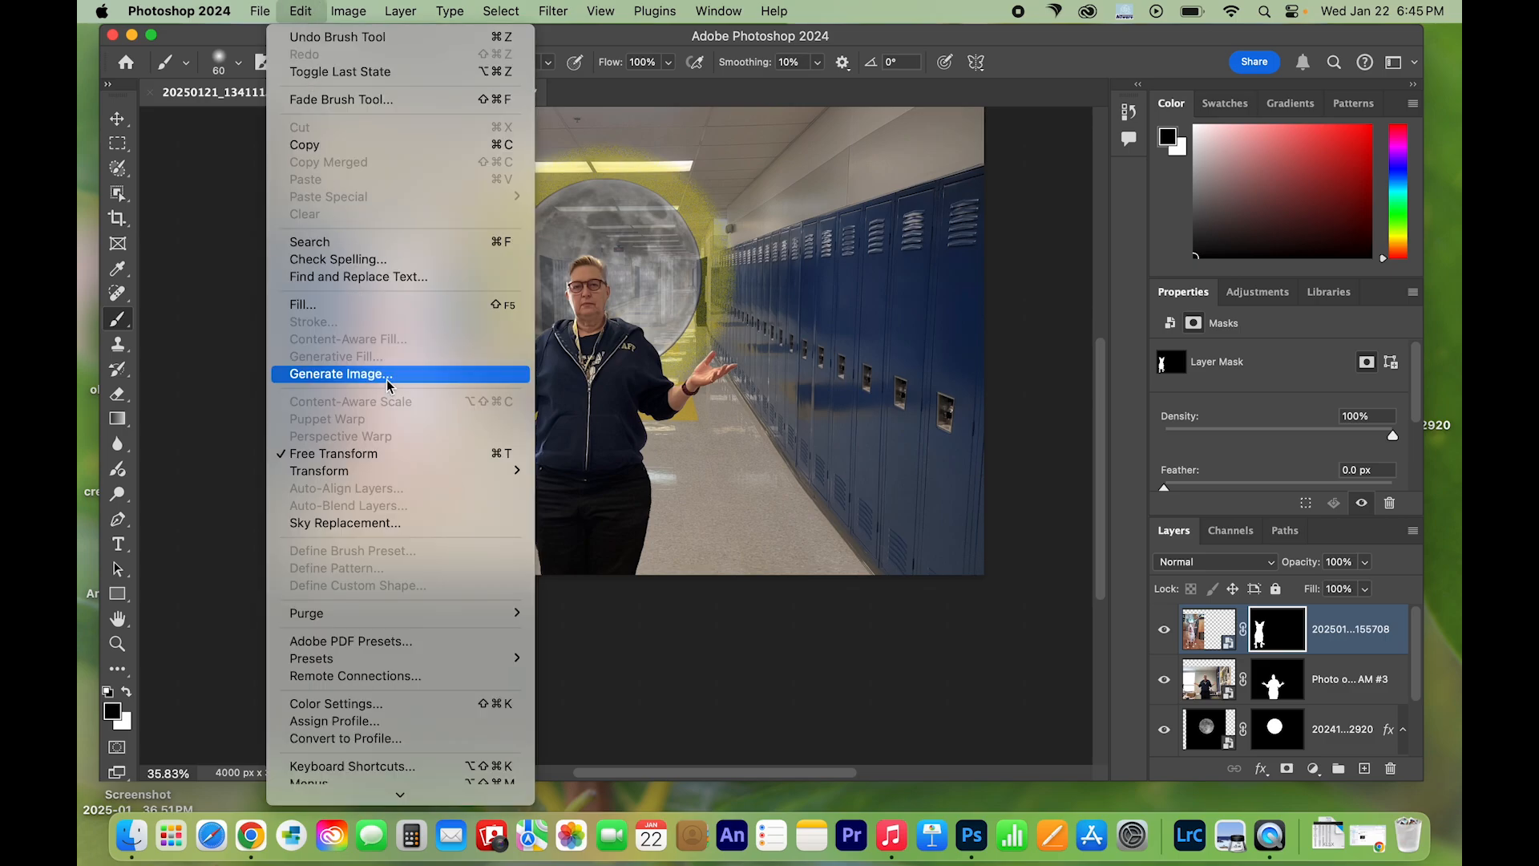
click(387, 452)
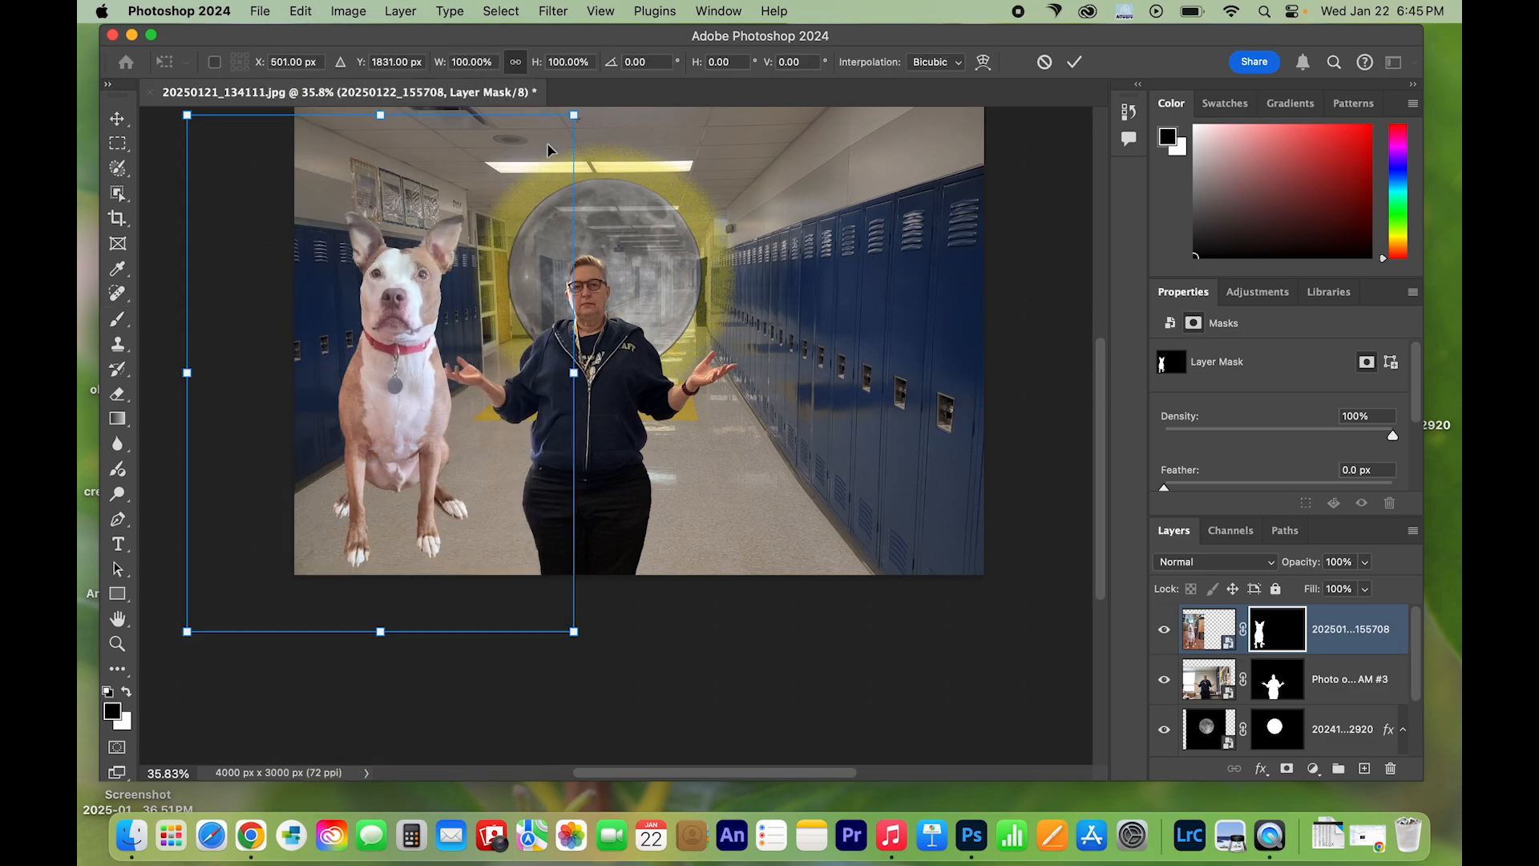
drag(574, 118, 392, 355)
drag(351, 505, 447, 466)
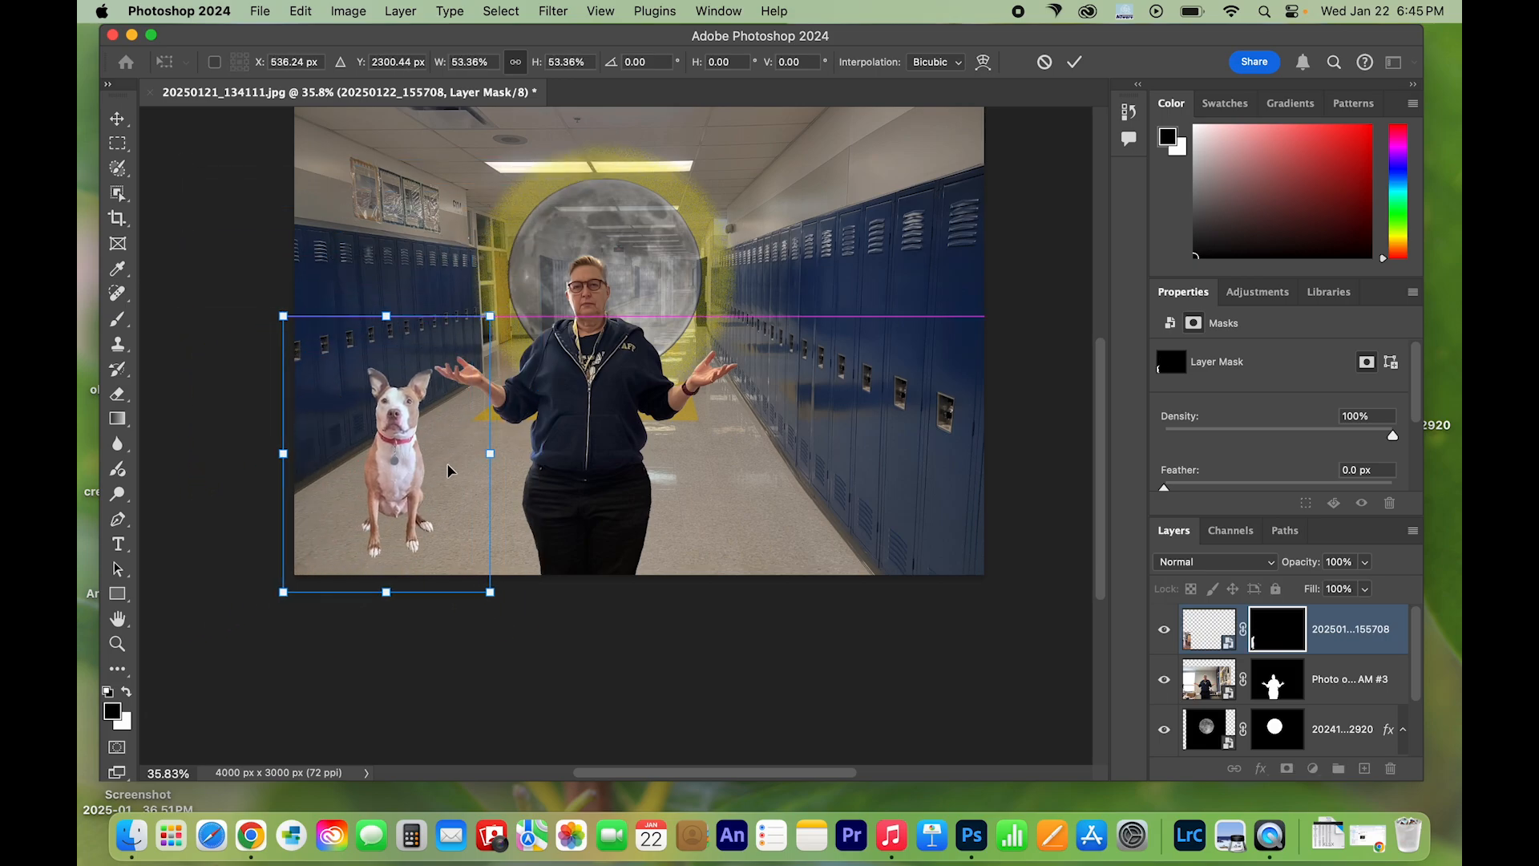
drag(491, 314, 437, 384)
drag(401, 474, 428, 464)
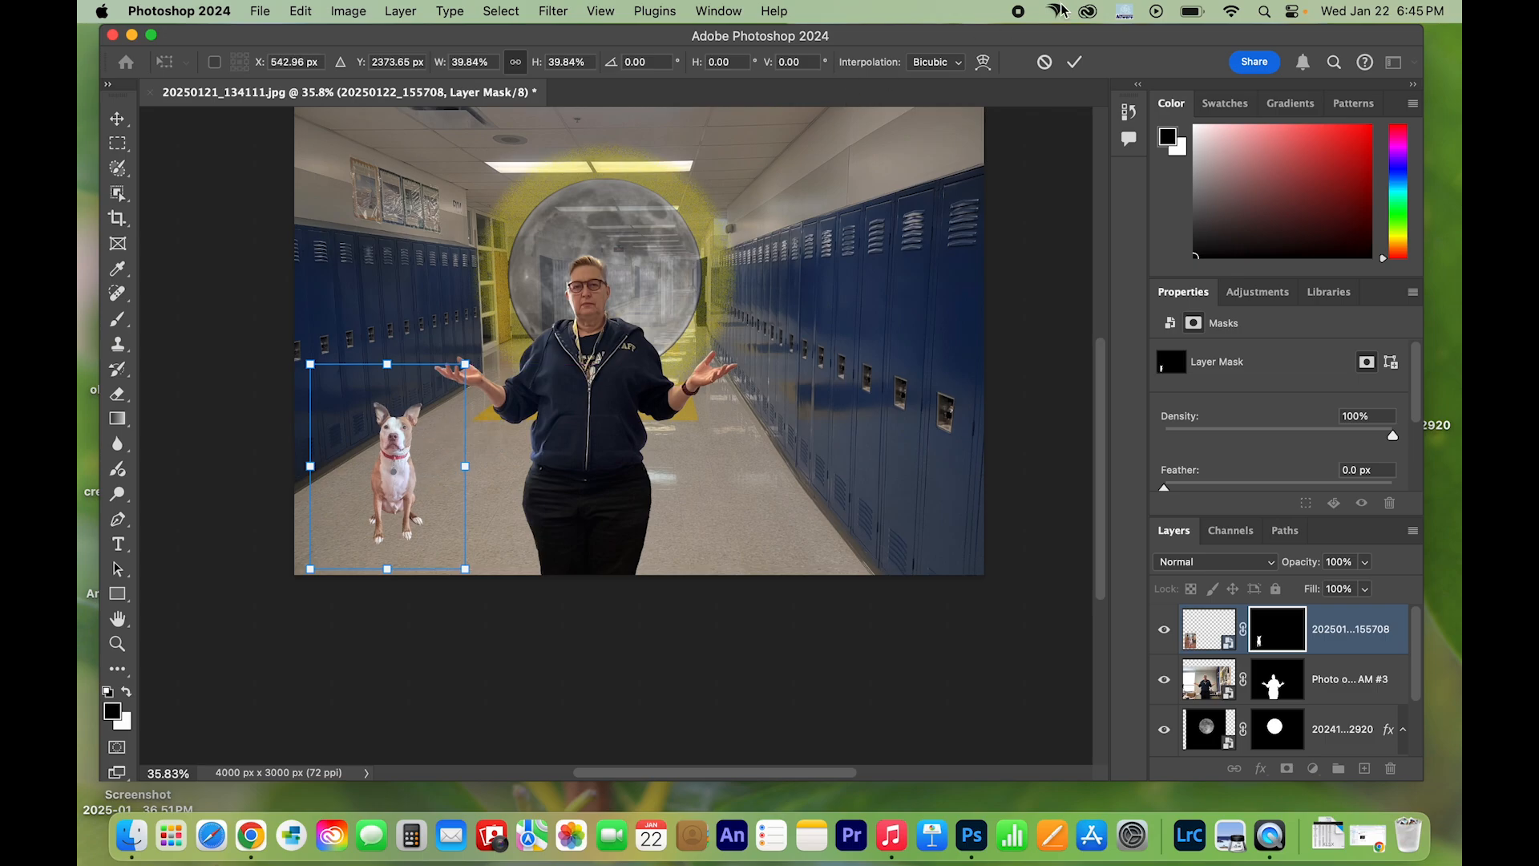
click(1074, 62)
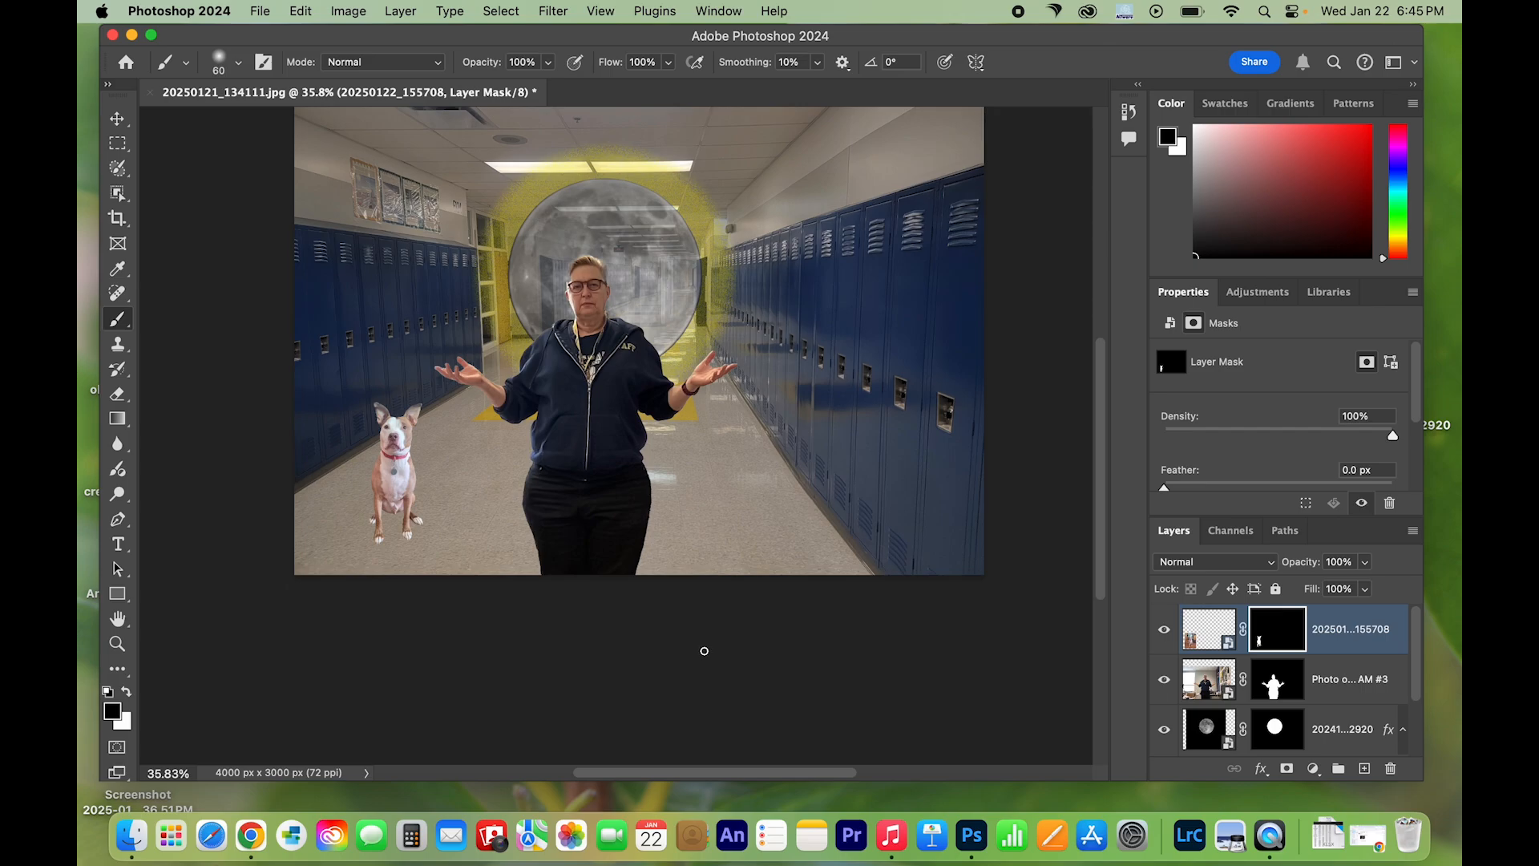
Step: Duplicate the dog with the Move tool and place the copy level with it on the other side of the person
click(117, 120)
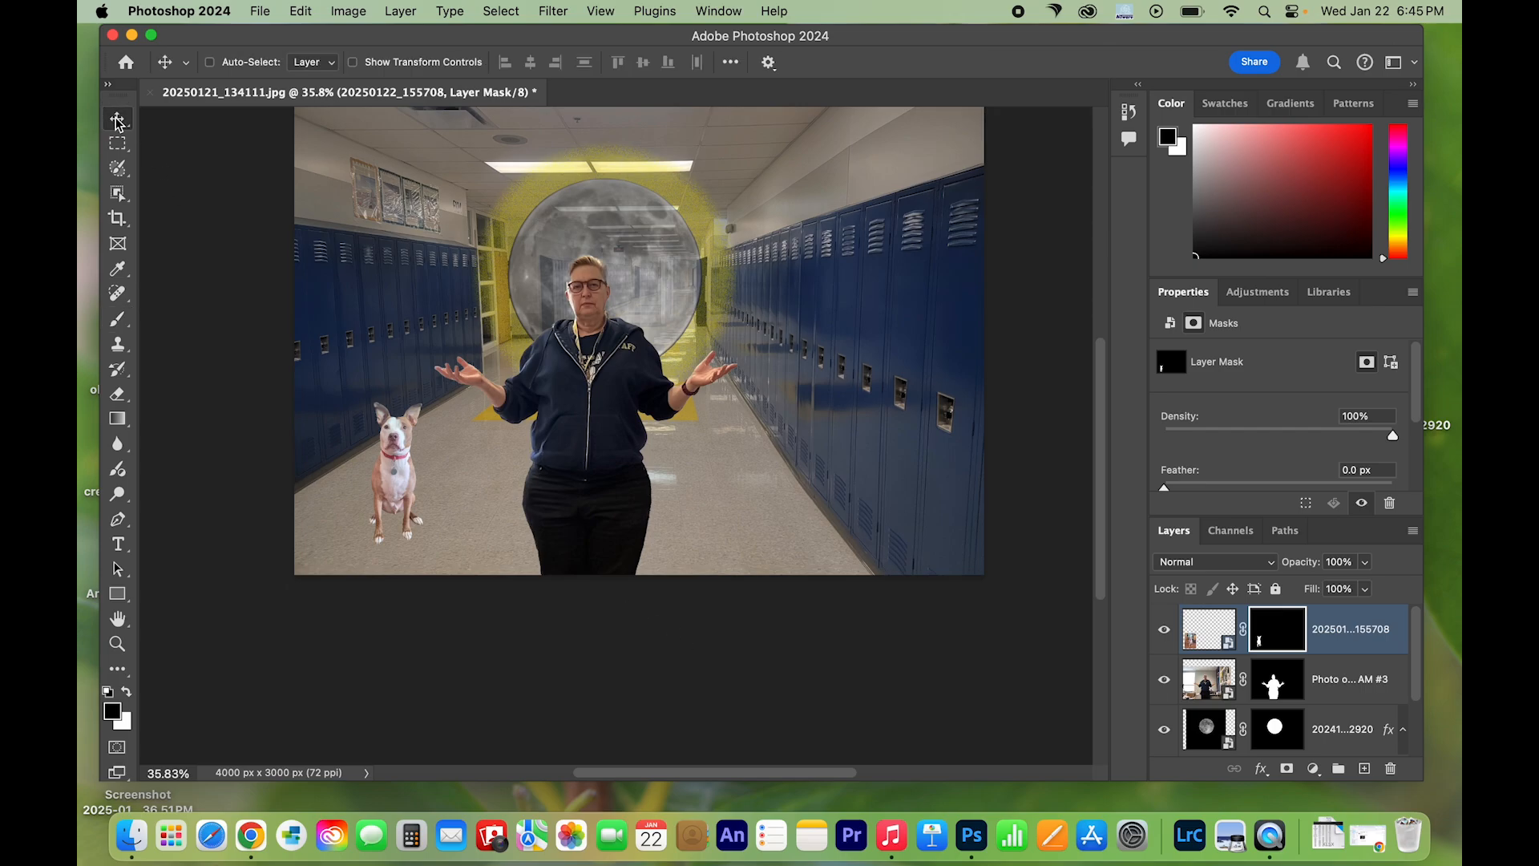
mouse_move(112, 127)
drag(398, 476, 738, 476)
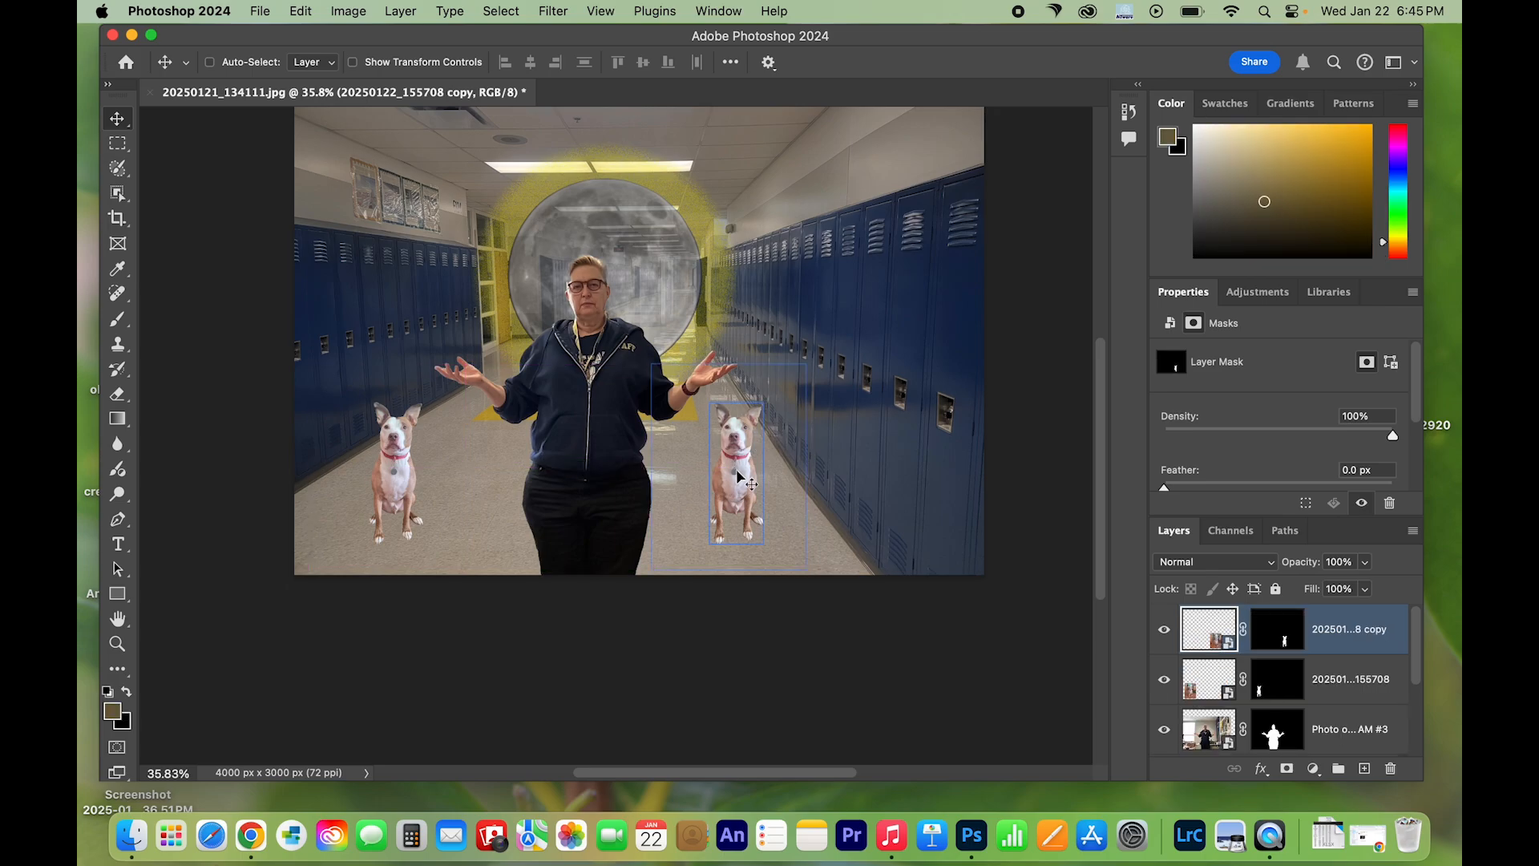
Step: Place the flame photo 20241221_202617.jpg from the desktop into the composite as the top layer
drag(1104, 44, 847, 48)
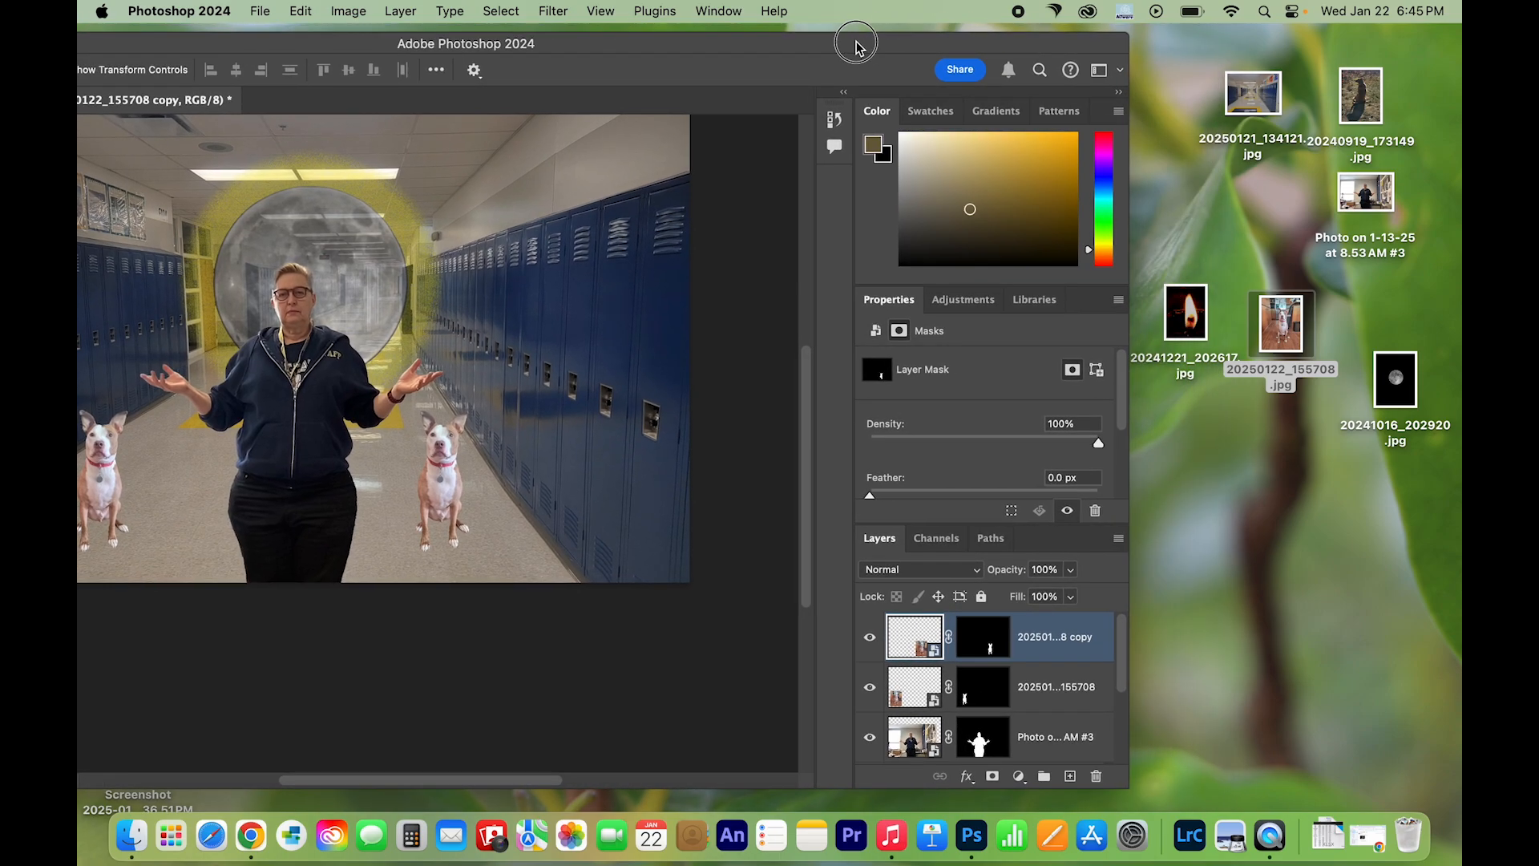
drag(1175, 322, 637, 385)
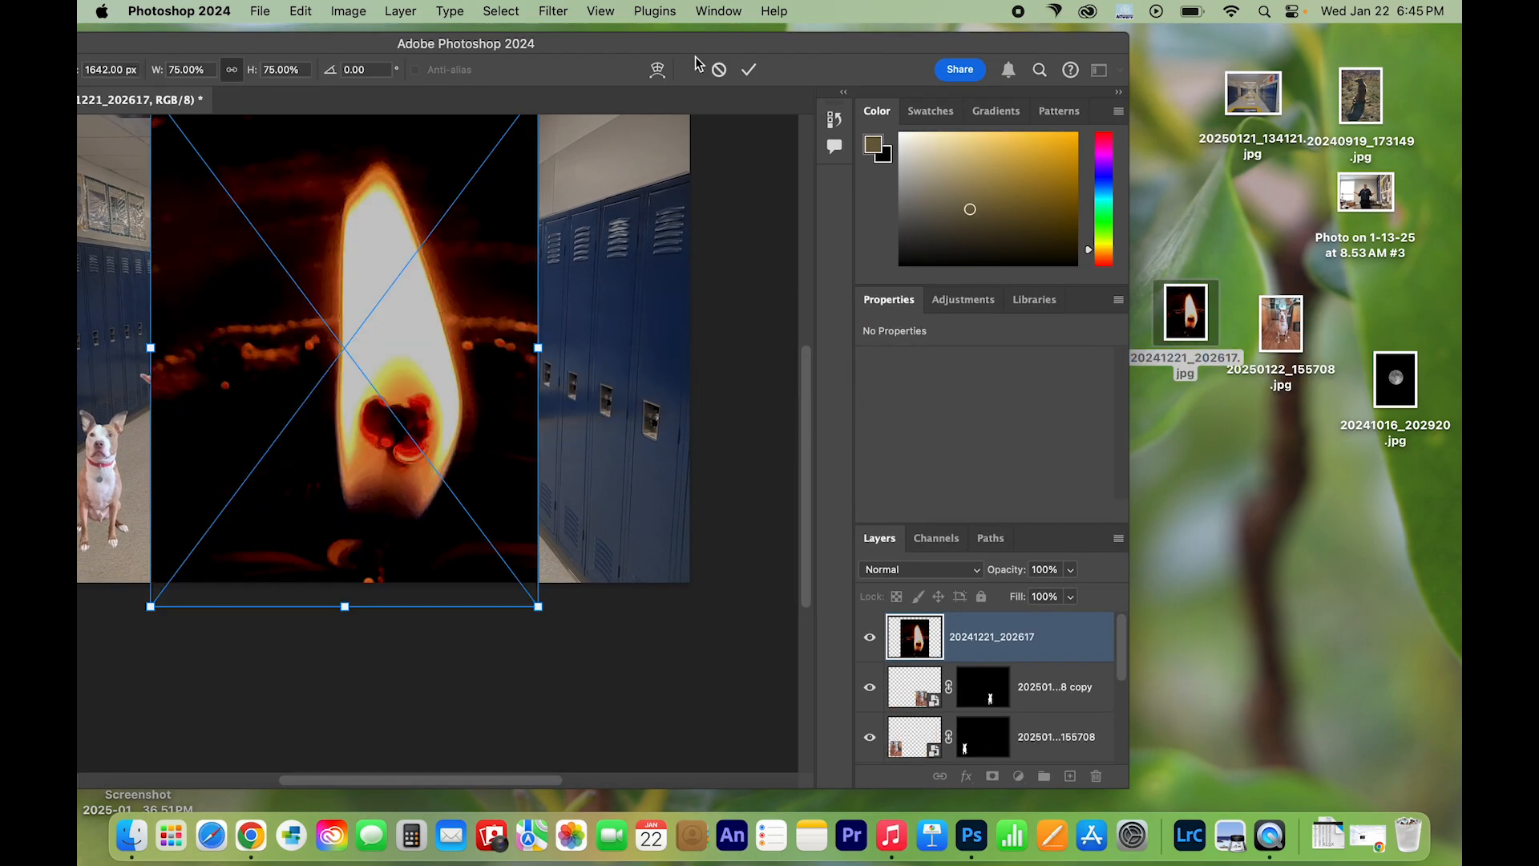
drag(662, 44, 1009, 37)
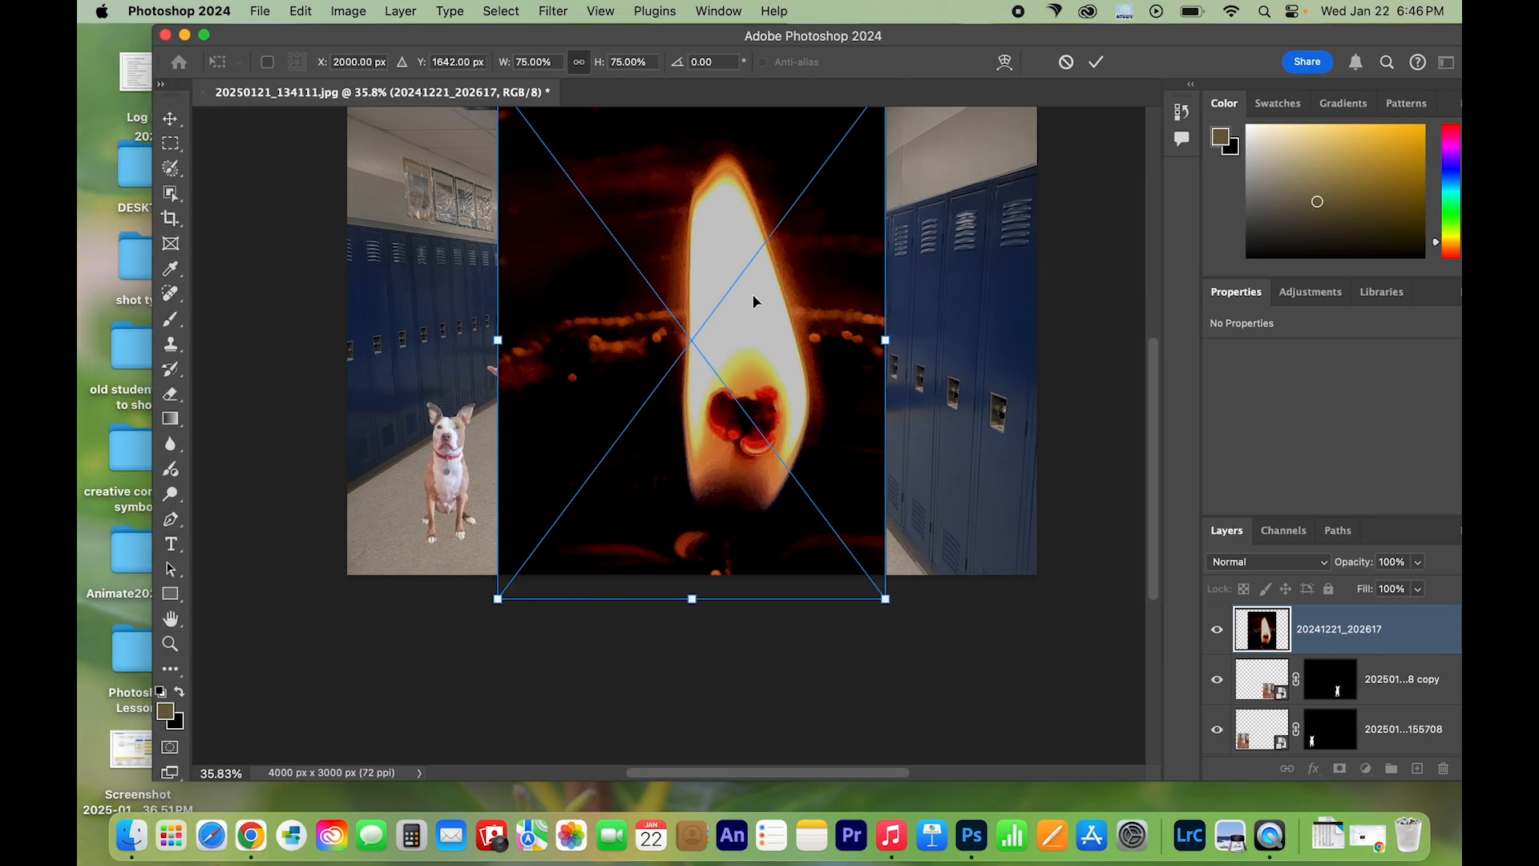
scroll(752, 302, up, 3)
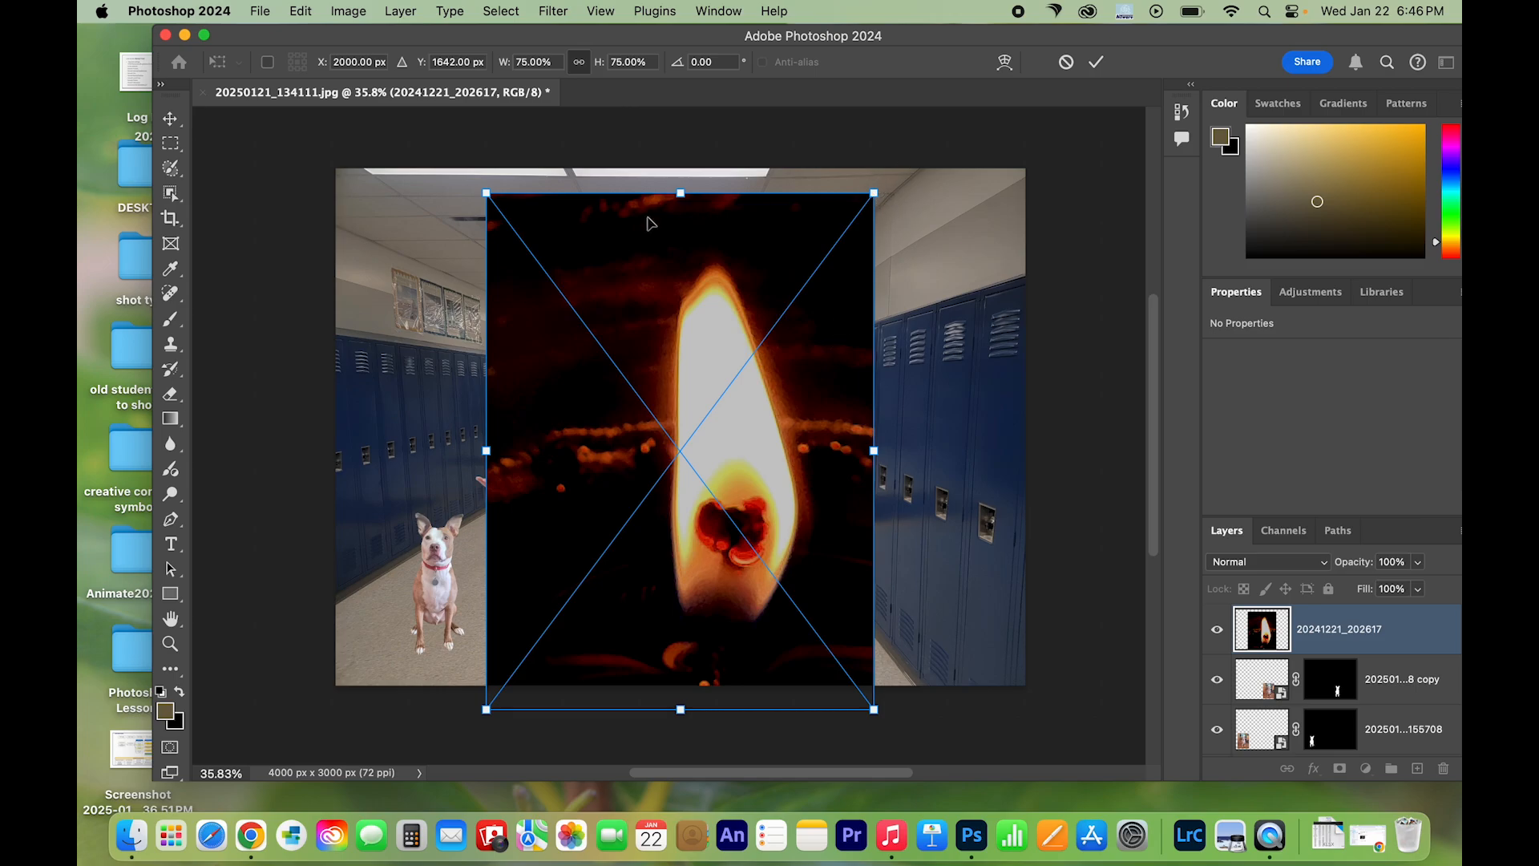
Step: Select the flame with the Object Selection tool and add a layer mask that hides its dark surroundings
click(170, 194)
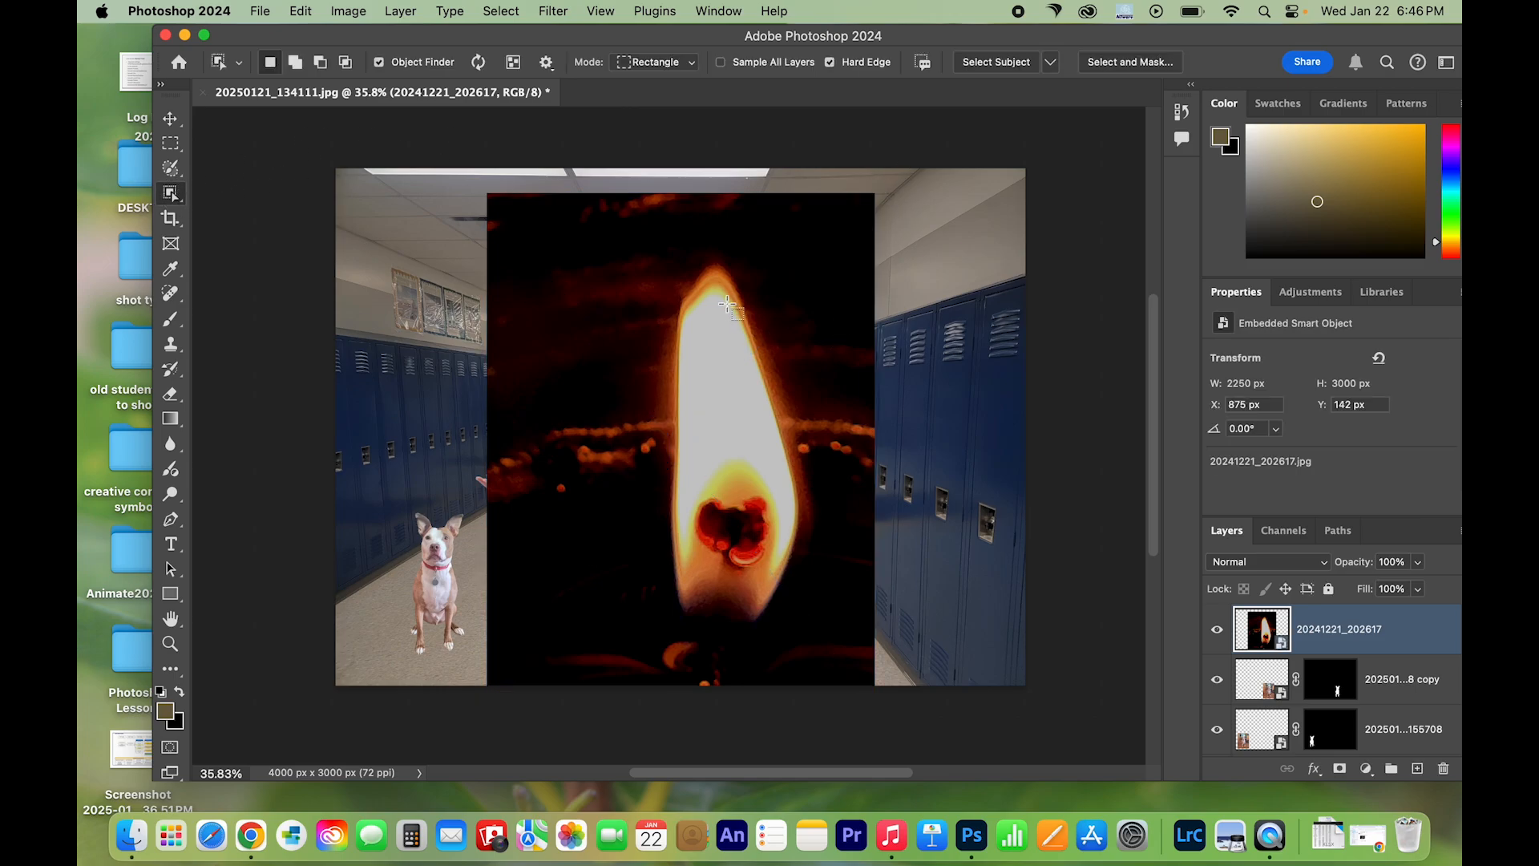
drag(643, 281, 810, 629)
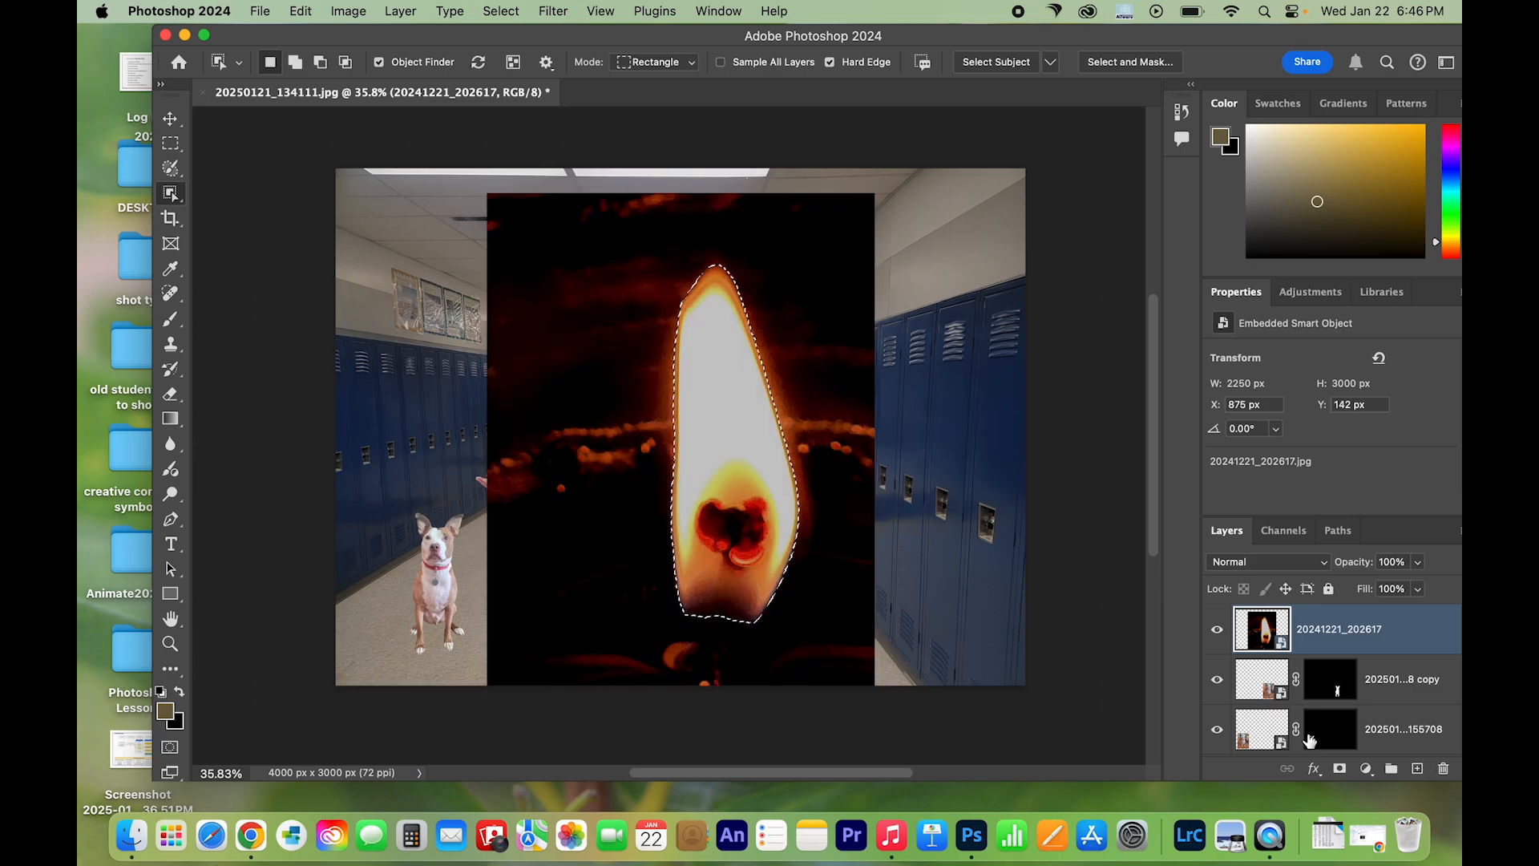
click(1337, 770)
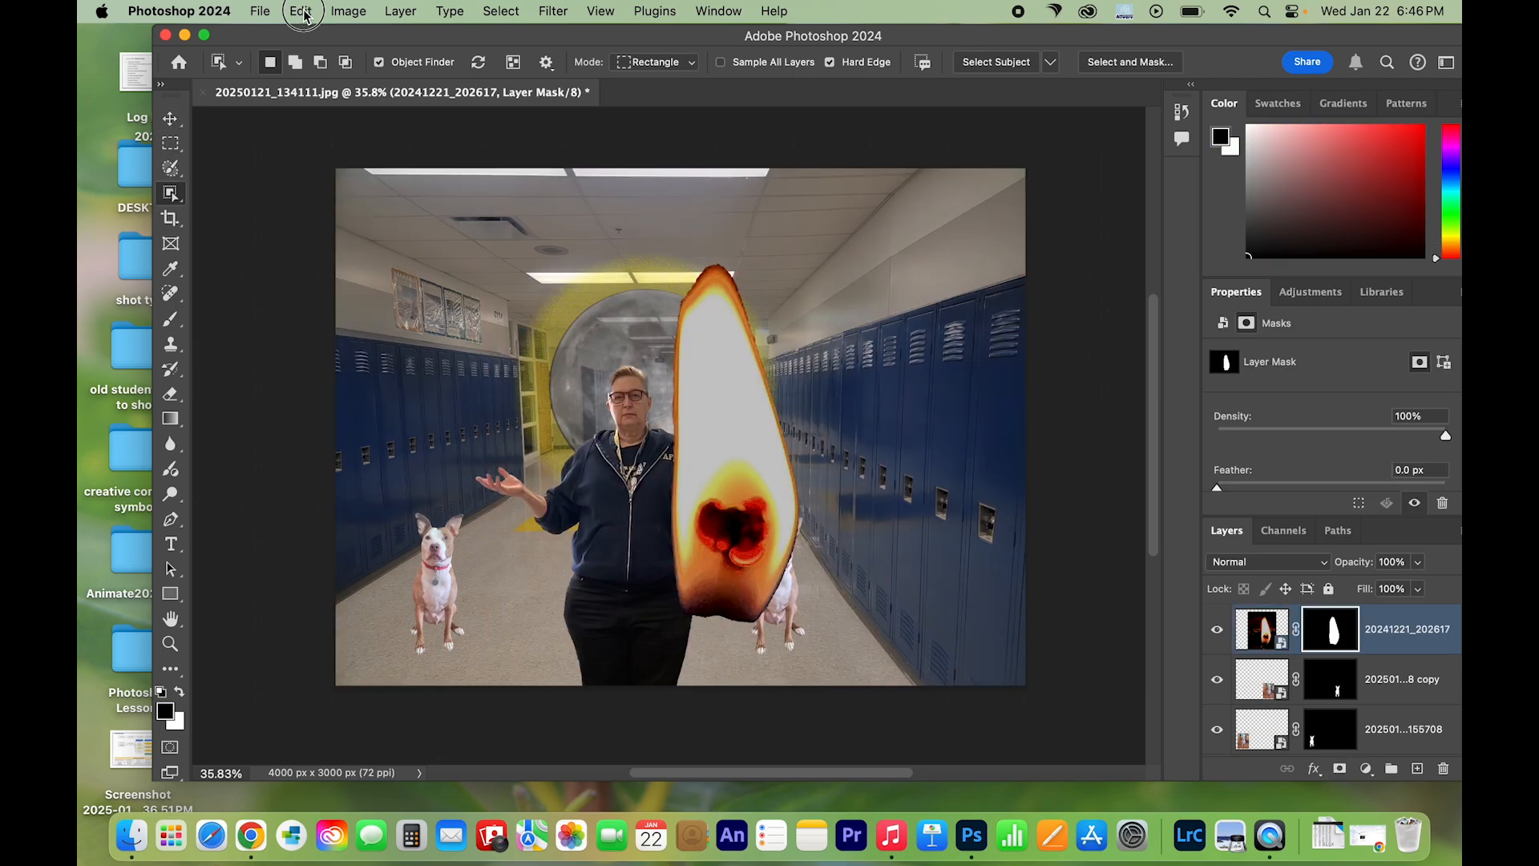
Step: Scale the masked flame down to about 21% with Free Transform and set it above the person's open hand on the left
click(306, 11)
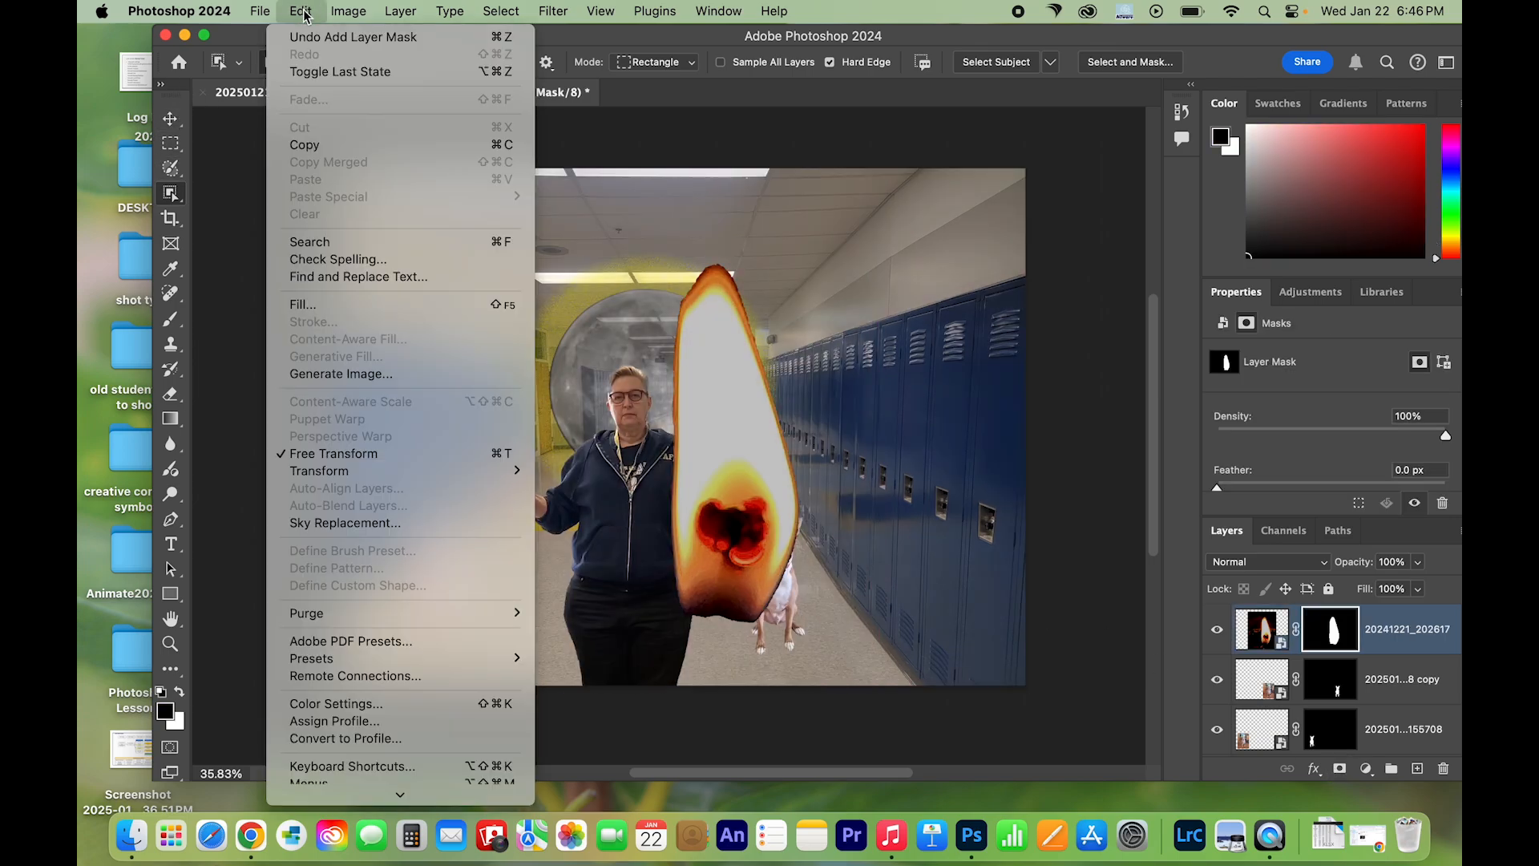
click(372, 453)
drag(878, 195, 511, 454)
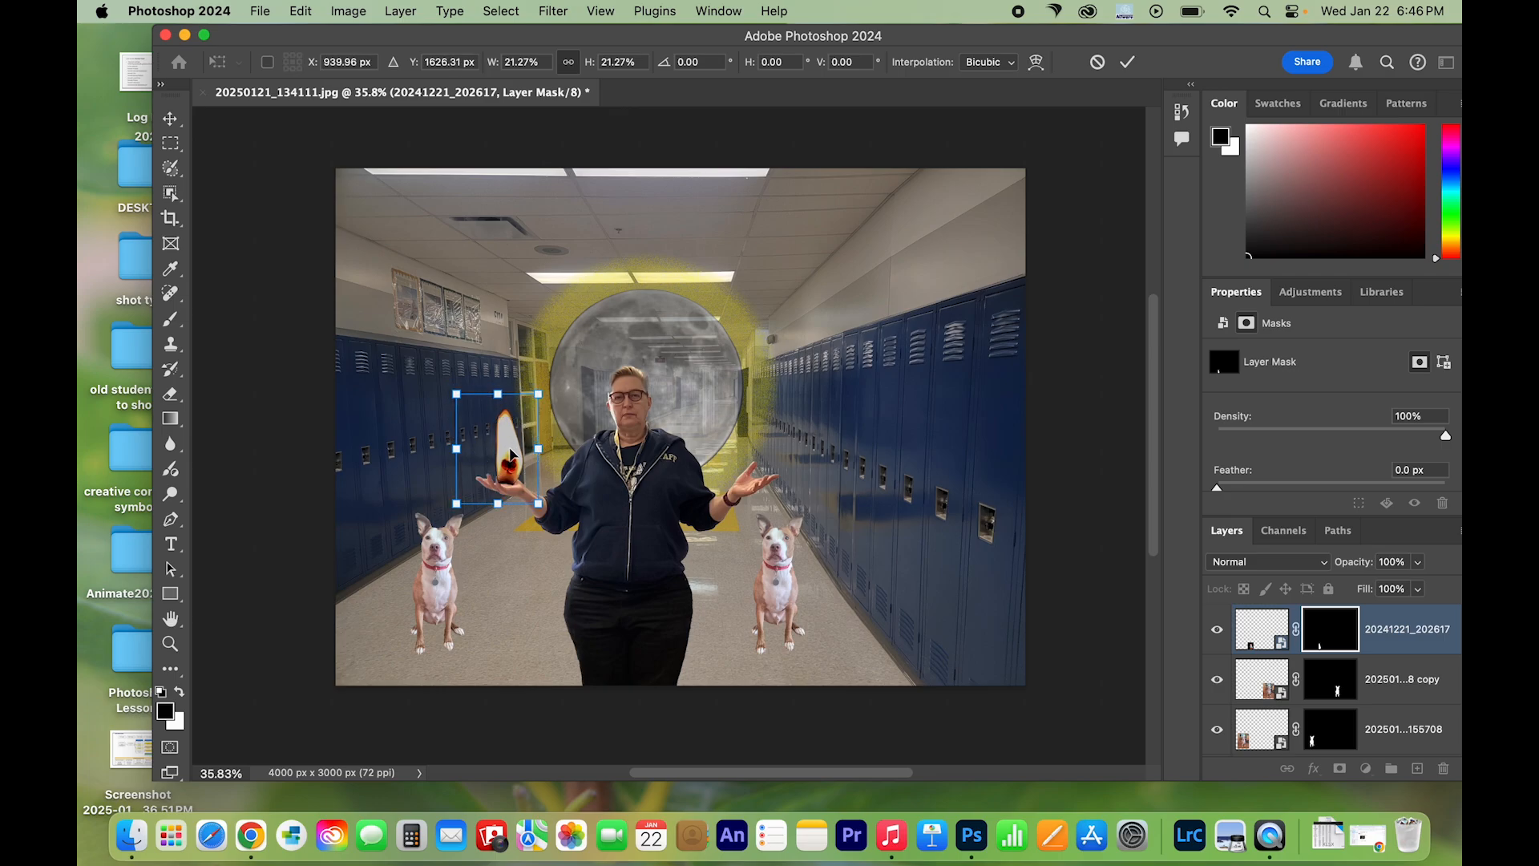
key(Return)
Step: Duplicate the flame with the Move tool and place the copy above the person's other open hand
key(w)
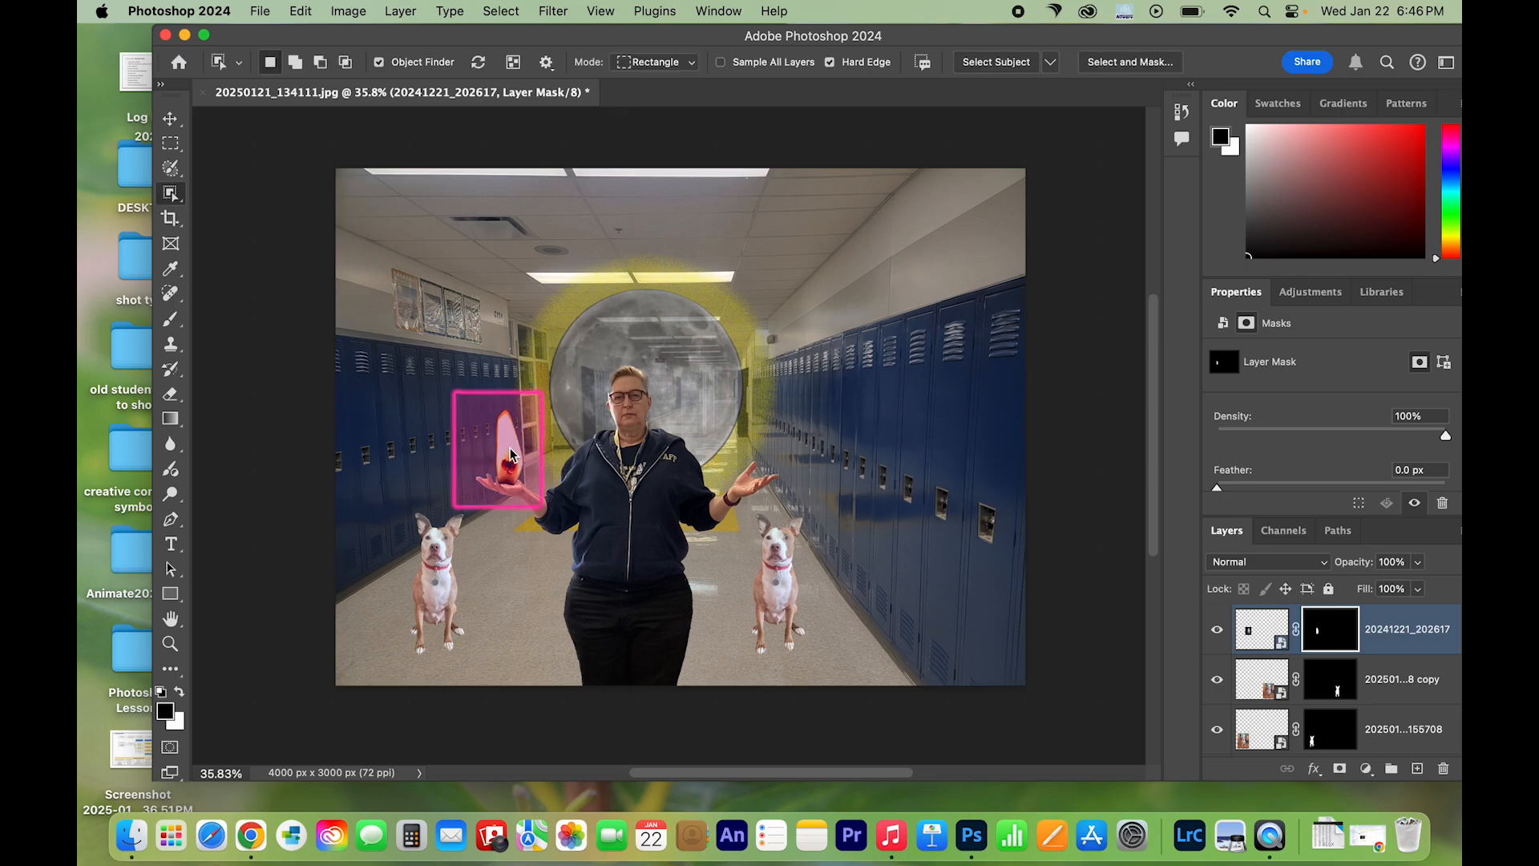
click(170, 118)
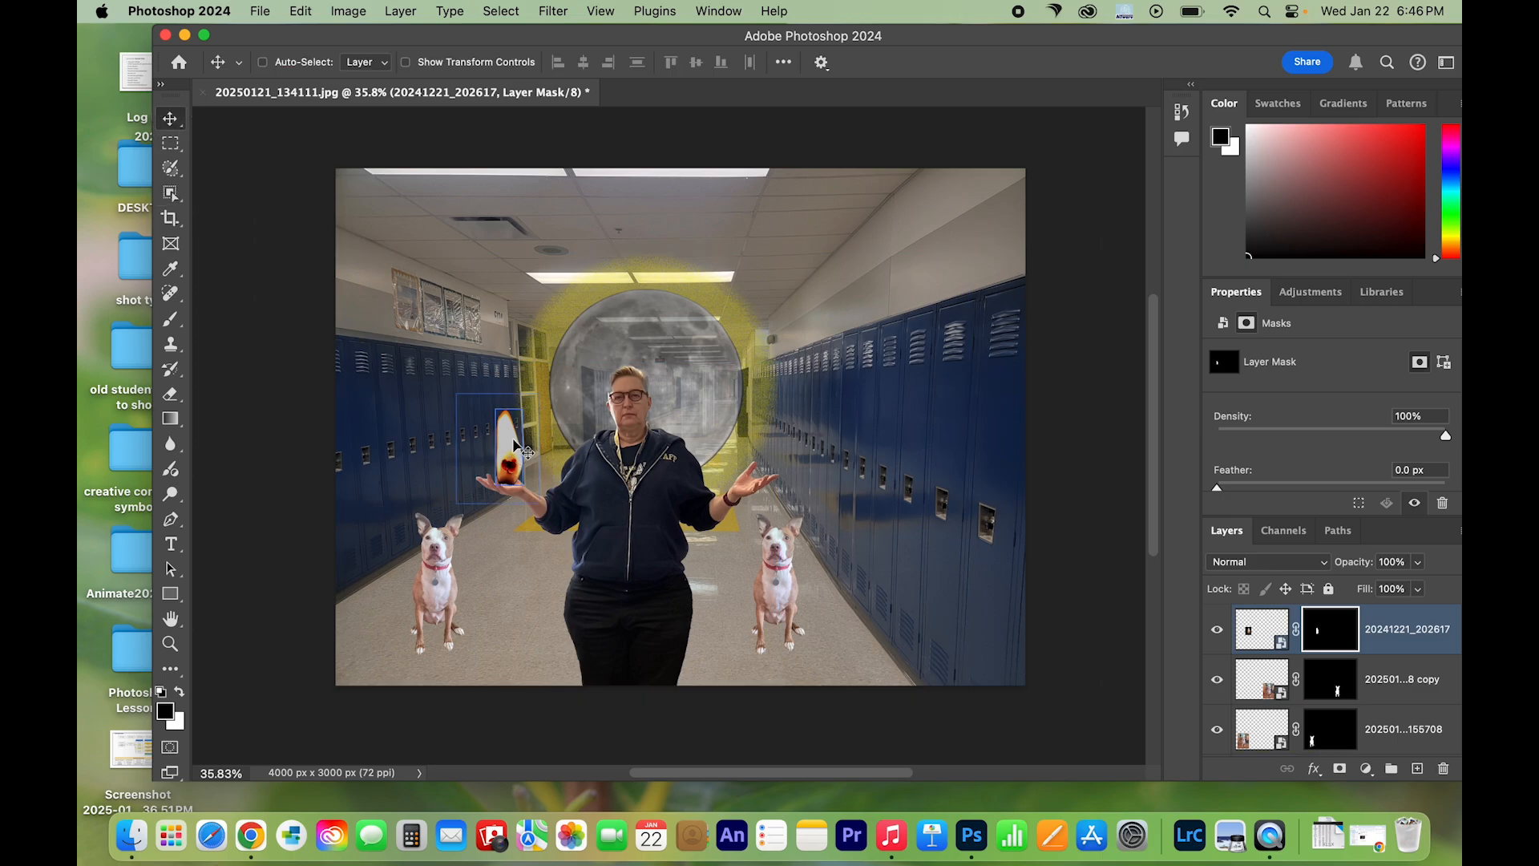
drag(515, 446, 750, 441)
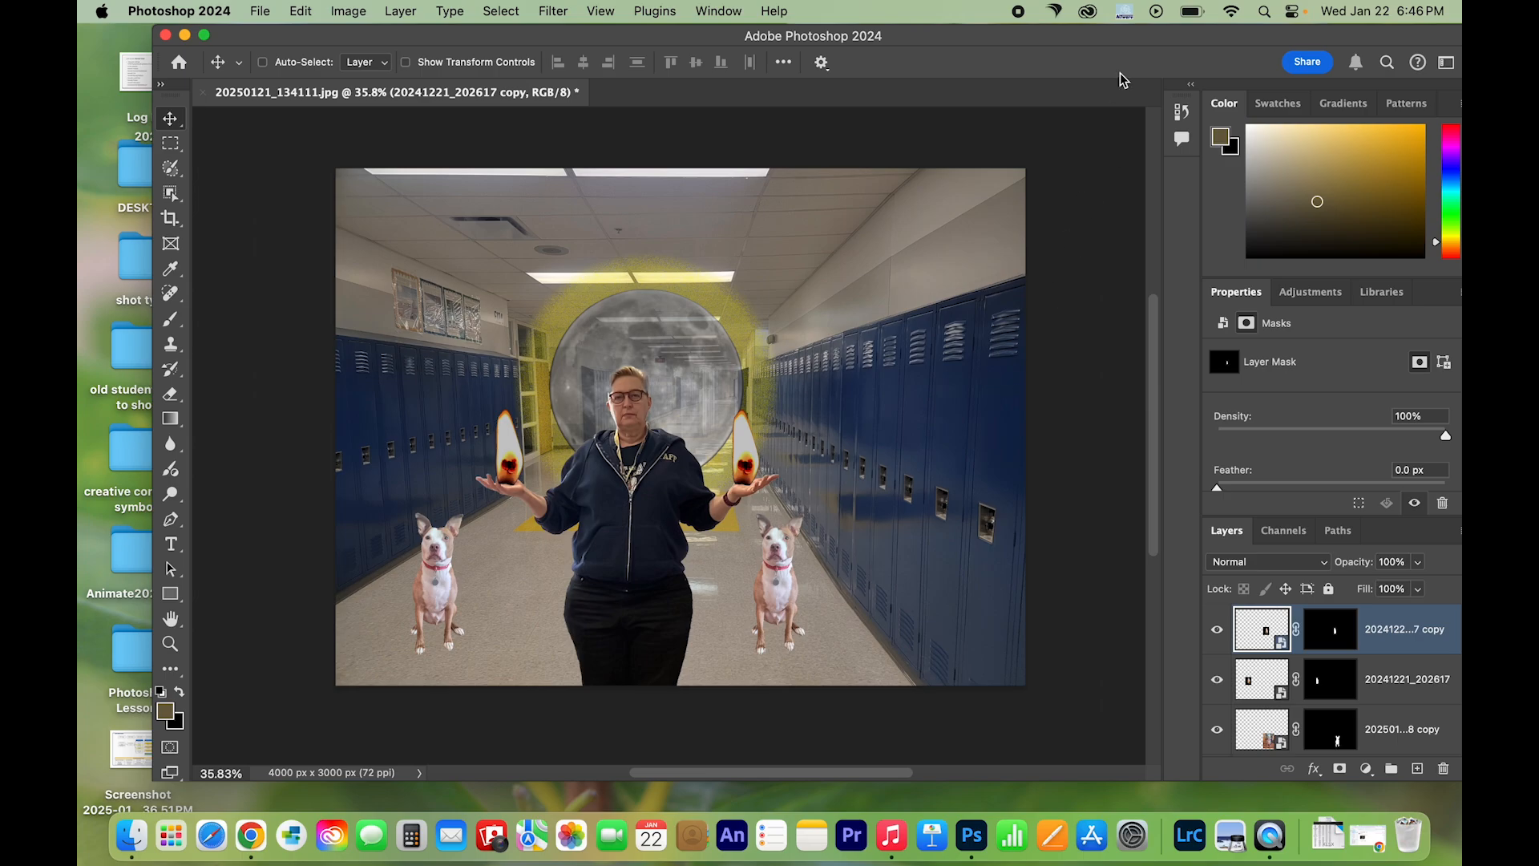
Step: On the Background layer, select an oval patch of floor under each dog's feet with the Lasso tool
drag(1136, 40, 1081, 40)
scroll(1282, 681, down, 5)
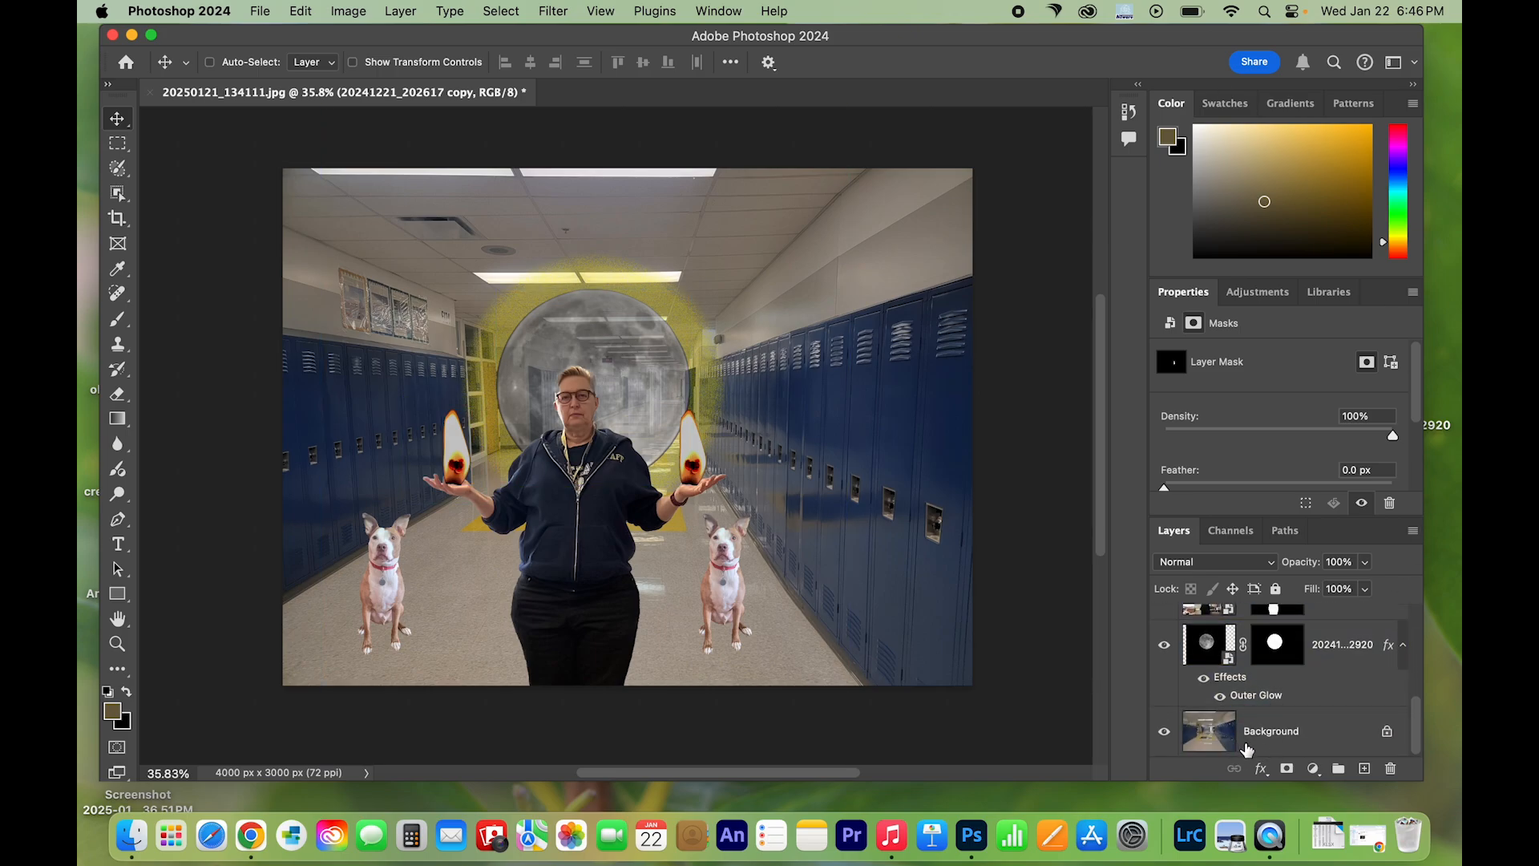
click(1274, 737)
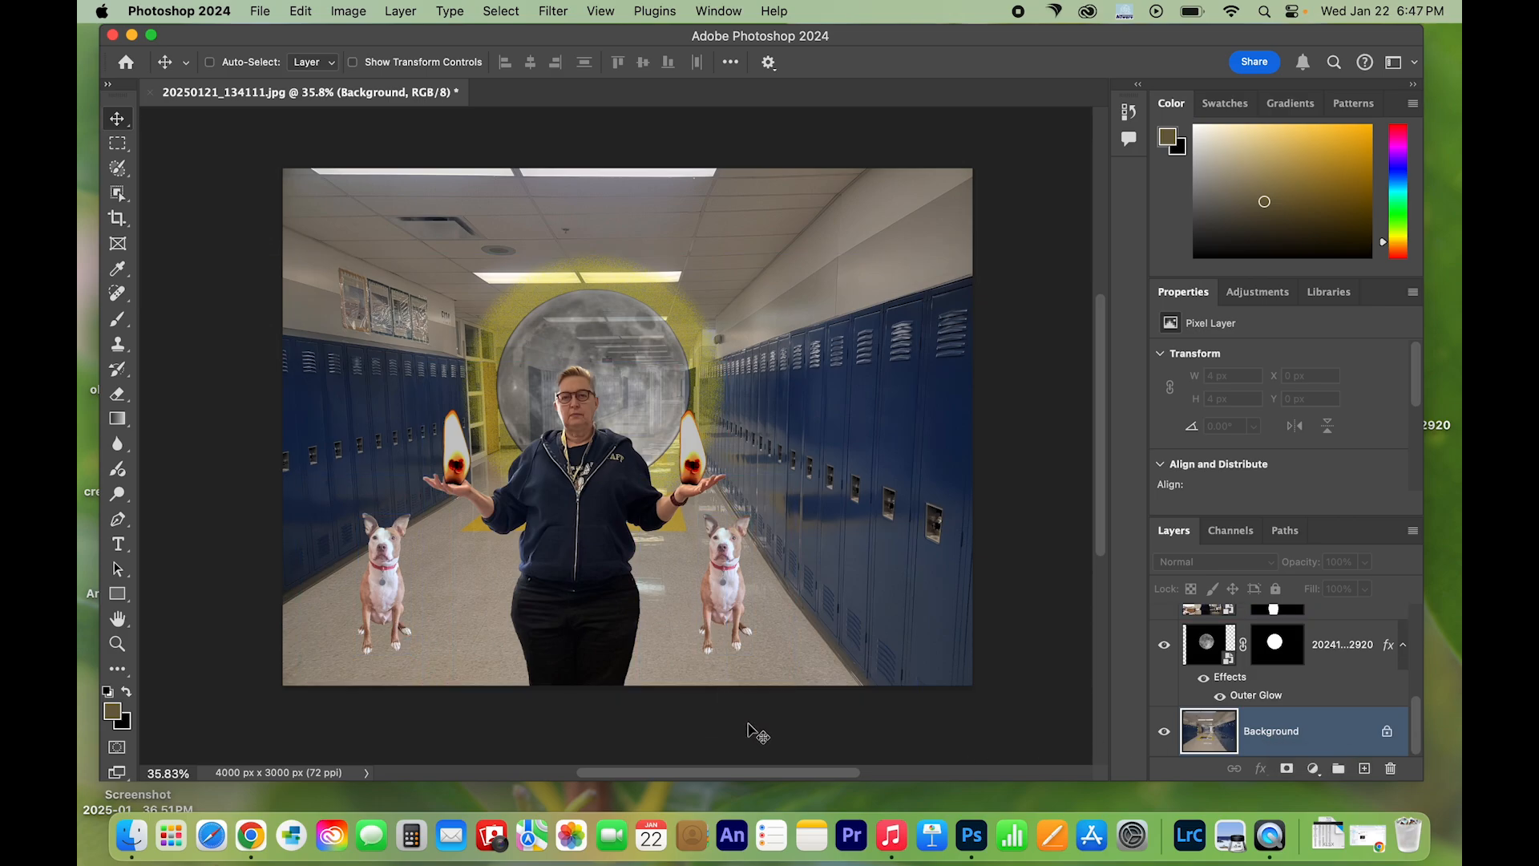
click(118, 194)
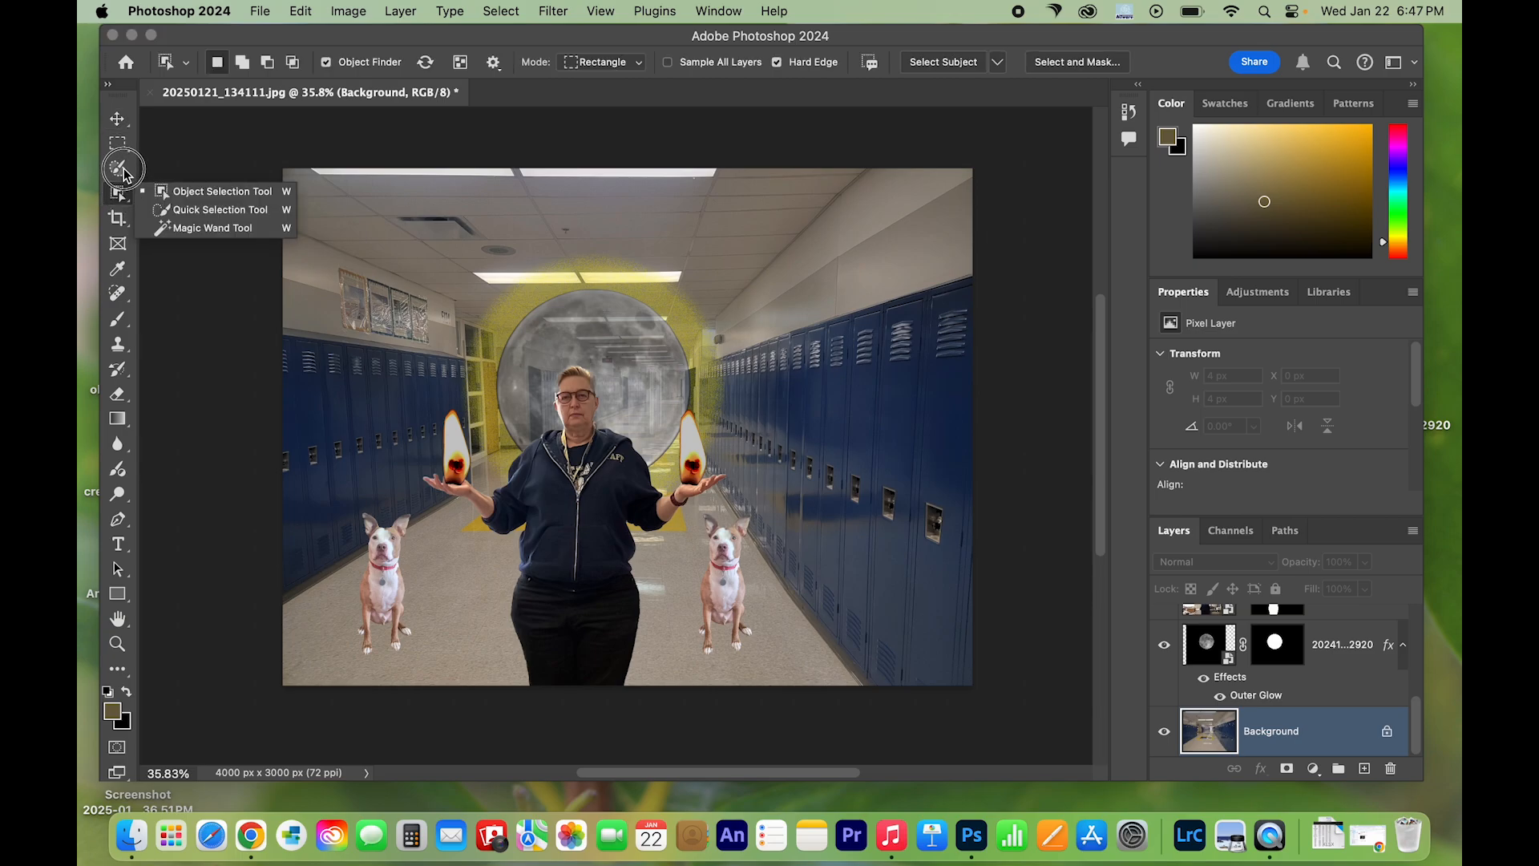
click(122, 170)
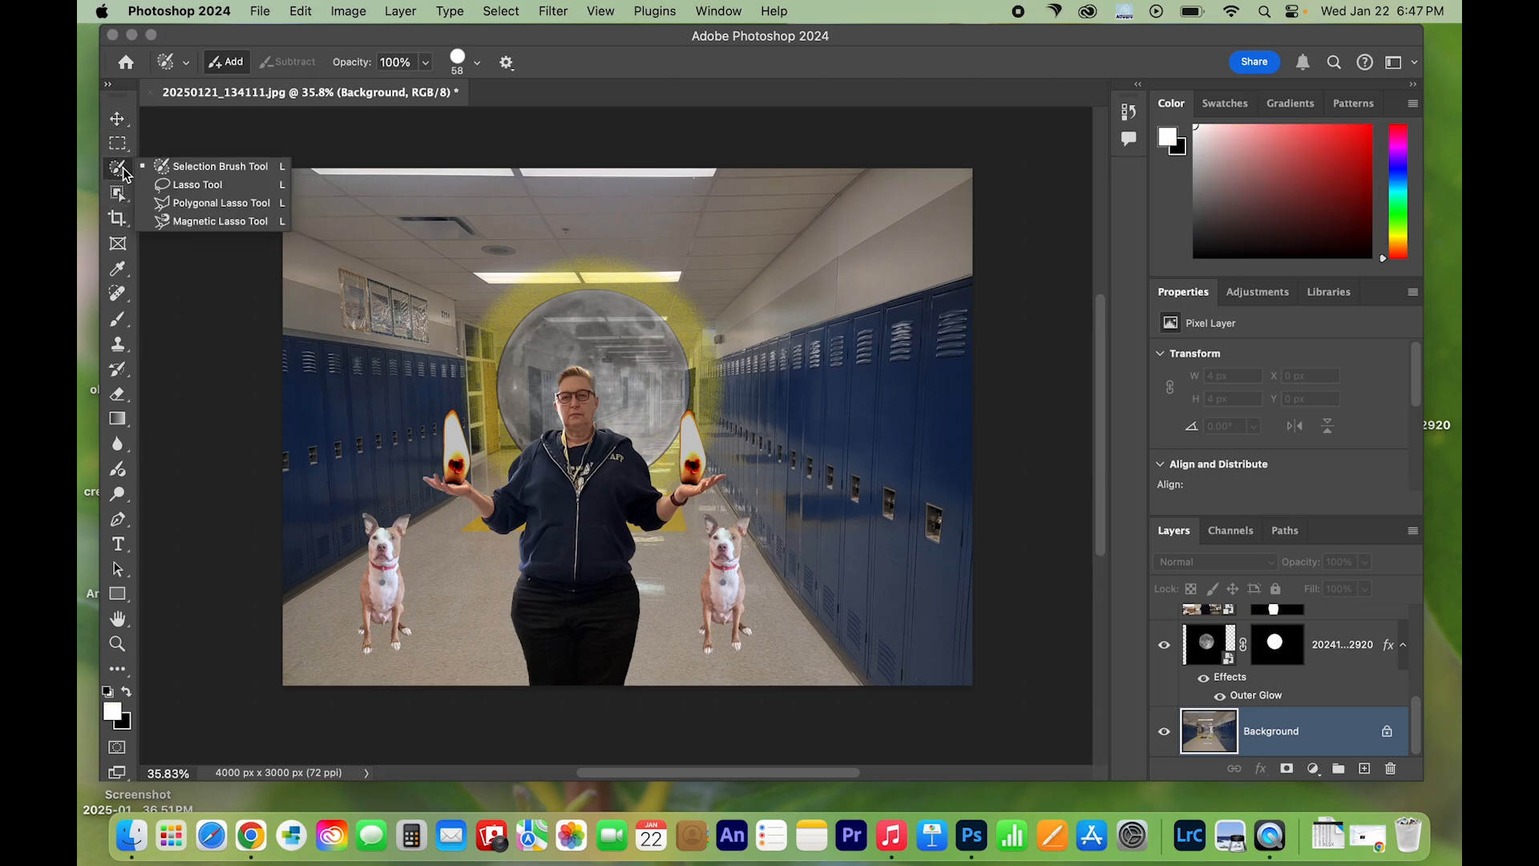
click(164, 186)
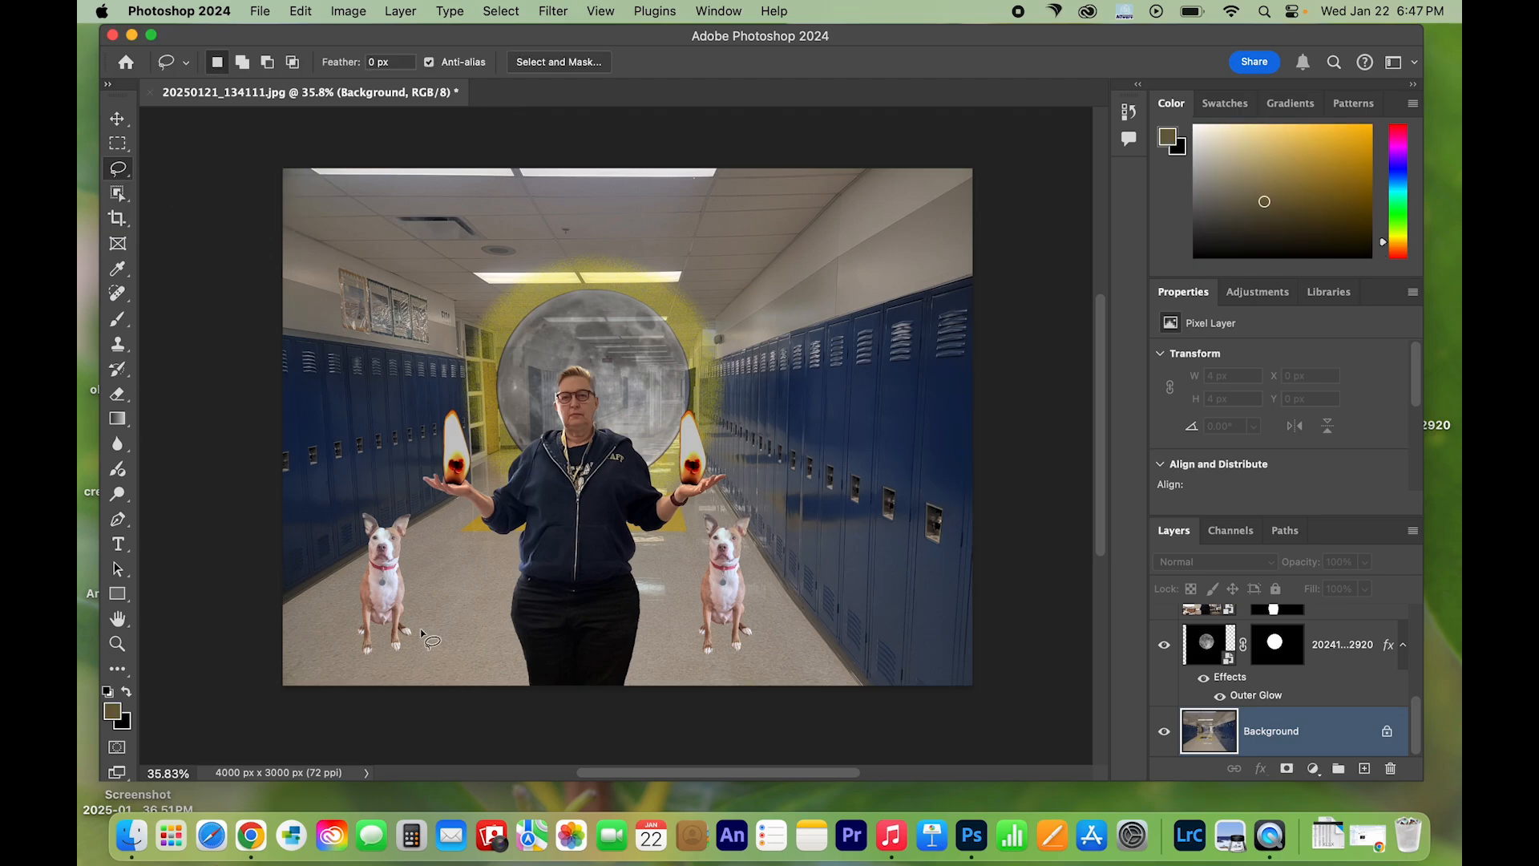
mouse_move(411, 630)
mouse_down()
mouse_move(363, 627)
mouse_move(343, 659)
mouse_move(357, 671)
mouse_move(408, 653)
mouse_move(407, 627)
mouse_up()
key(shift)
mouse_move(746, 626)
mouse_down()
mouse_move(693, 641)
mouse_move(699, 665)
mouse_move(753, 633)
mouse_move(734, 627)
mouse_up()
Step: Darken the selected floor patches into shadows with Brightness/Contrast at brightness -20, and clear the selection
click(350, 12)
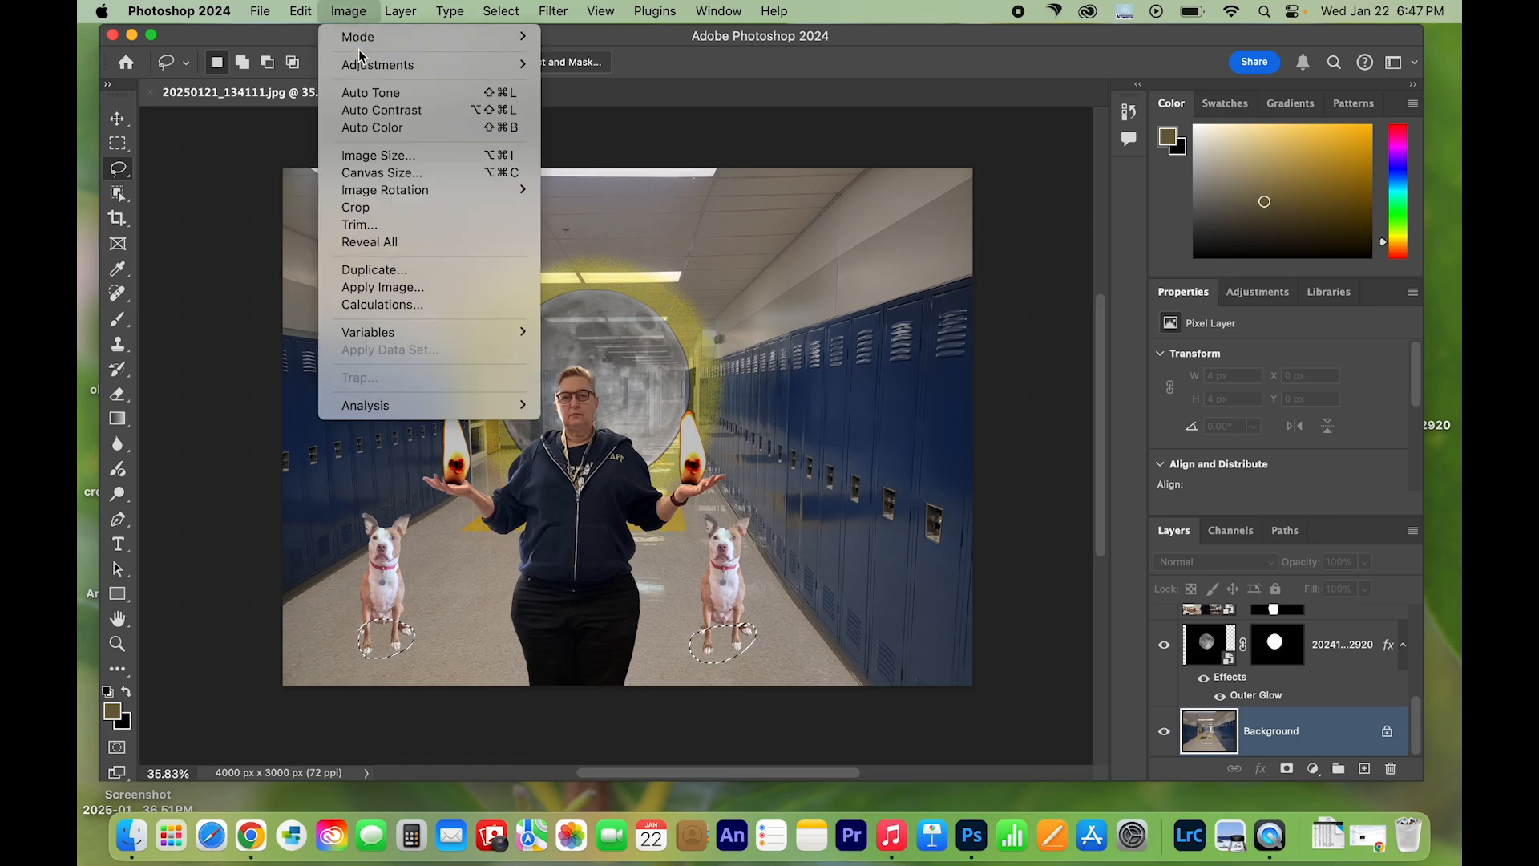
mouse_move(365, 72)
mouse_move(513, 64)
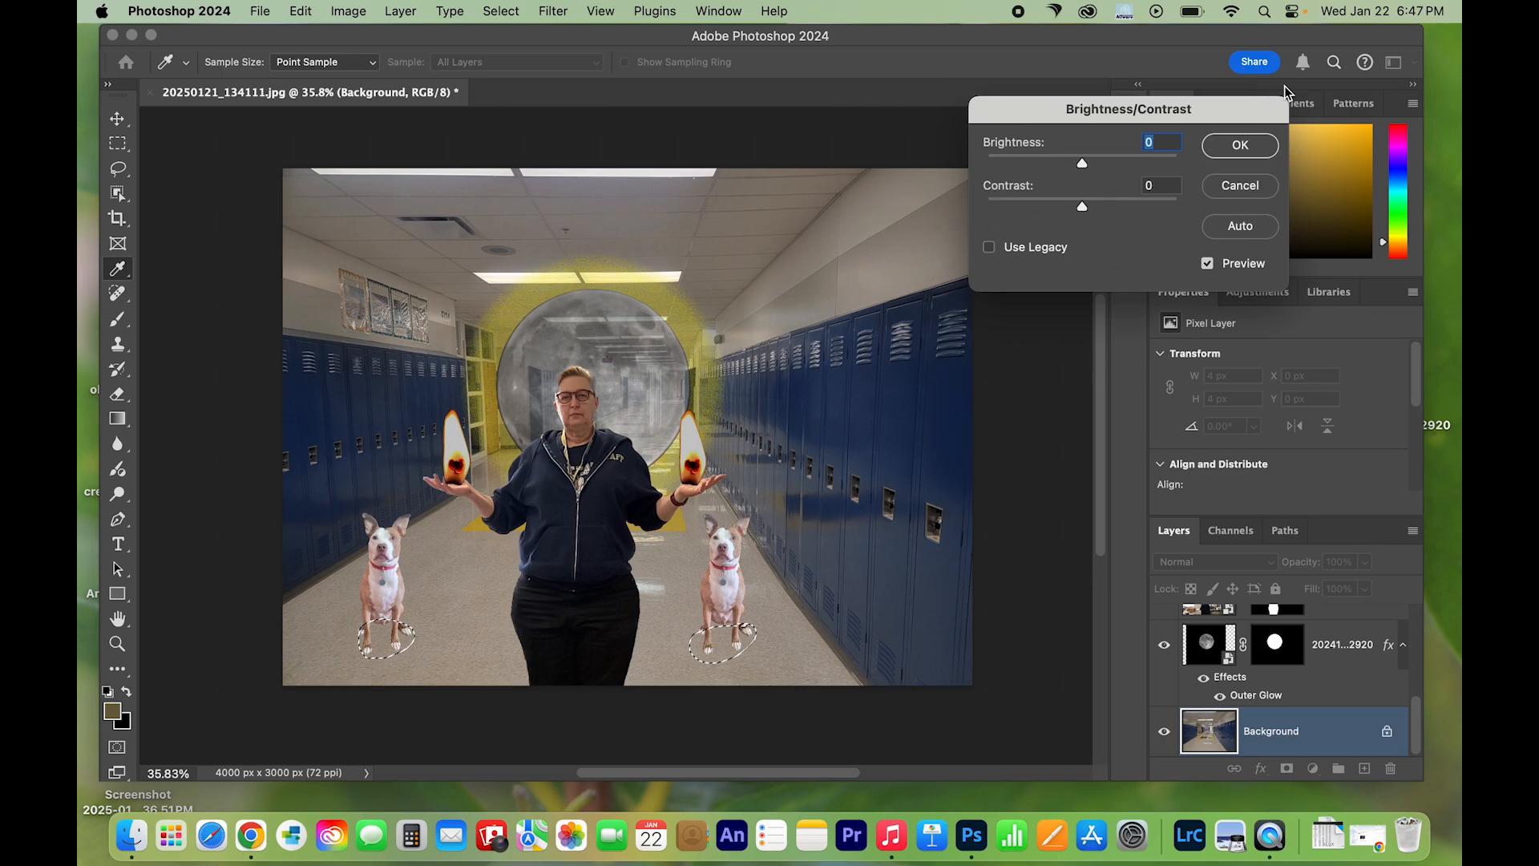
mouse_move(1087, 164)
mouse_down()
mouse_move(1027, 164)
mouse_move(1069, 171)
mouse_up()
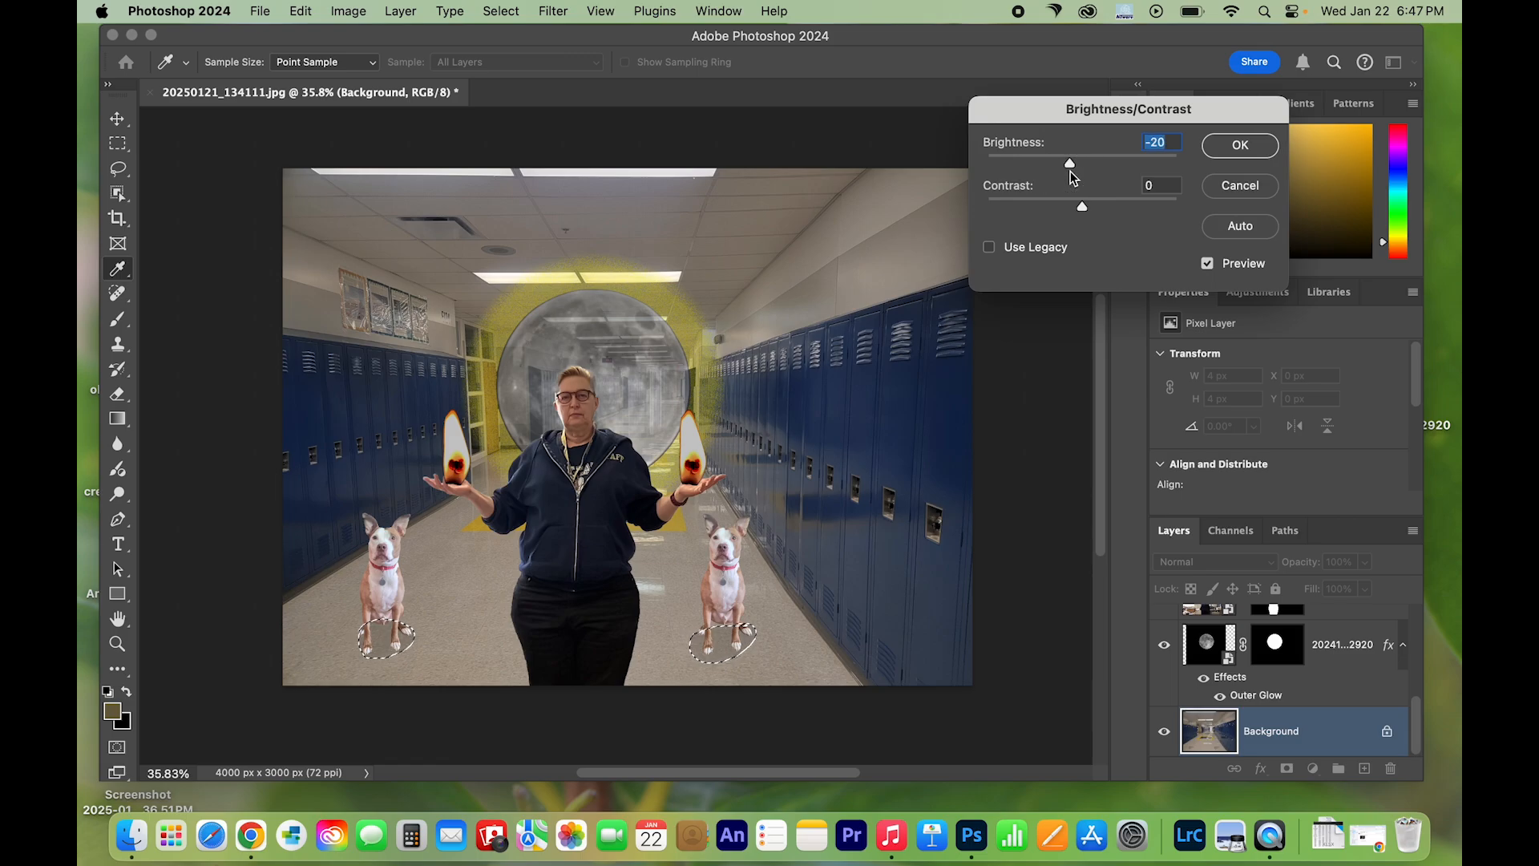
click(1264, 153)
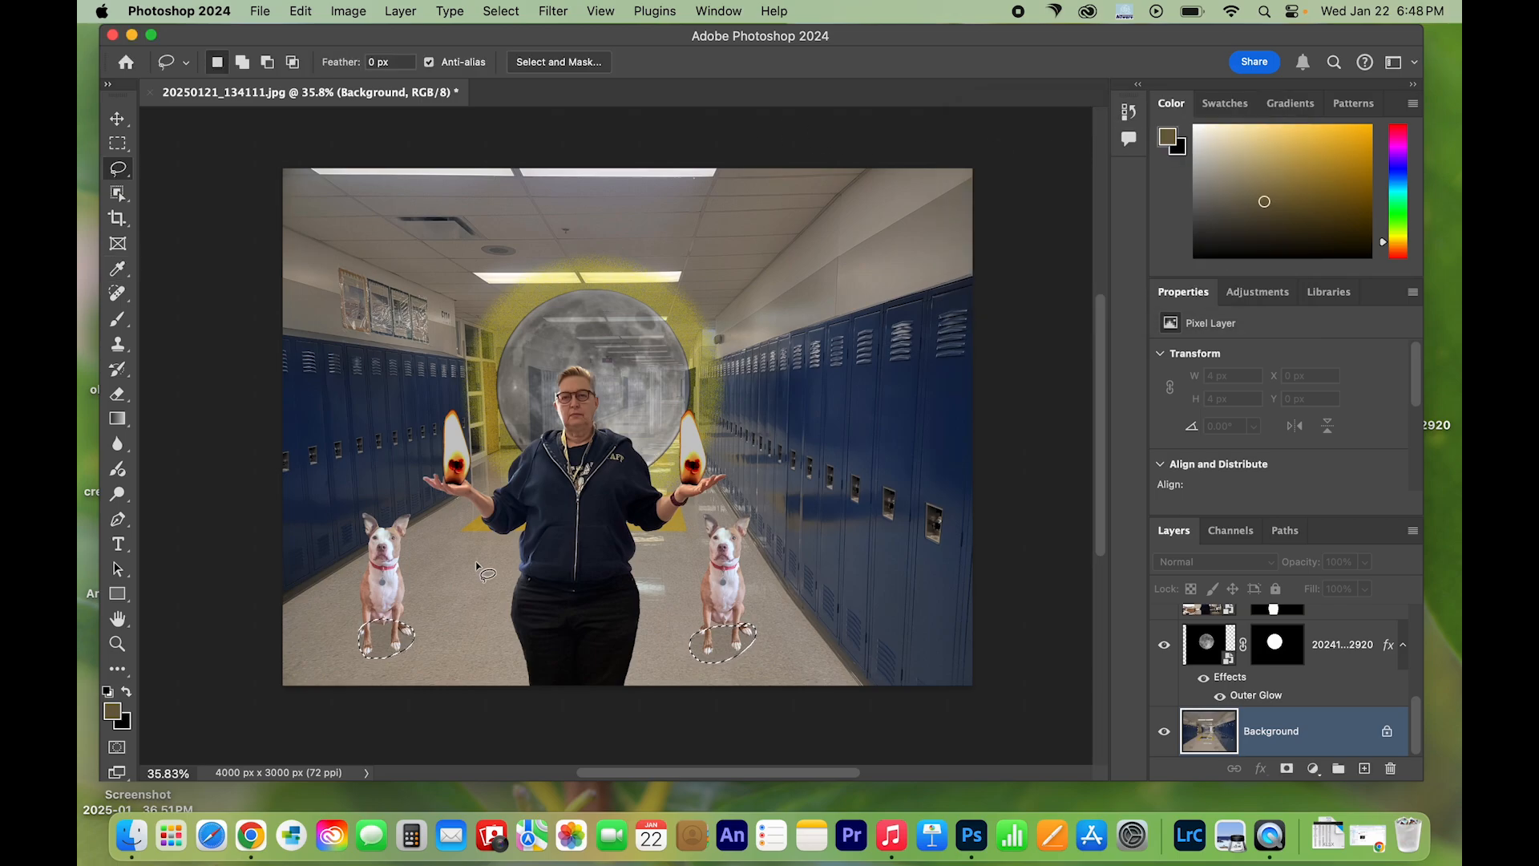
click(501, 11)
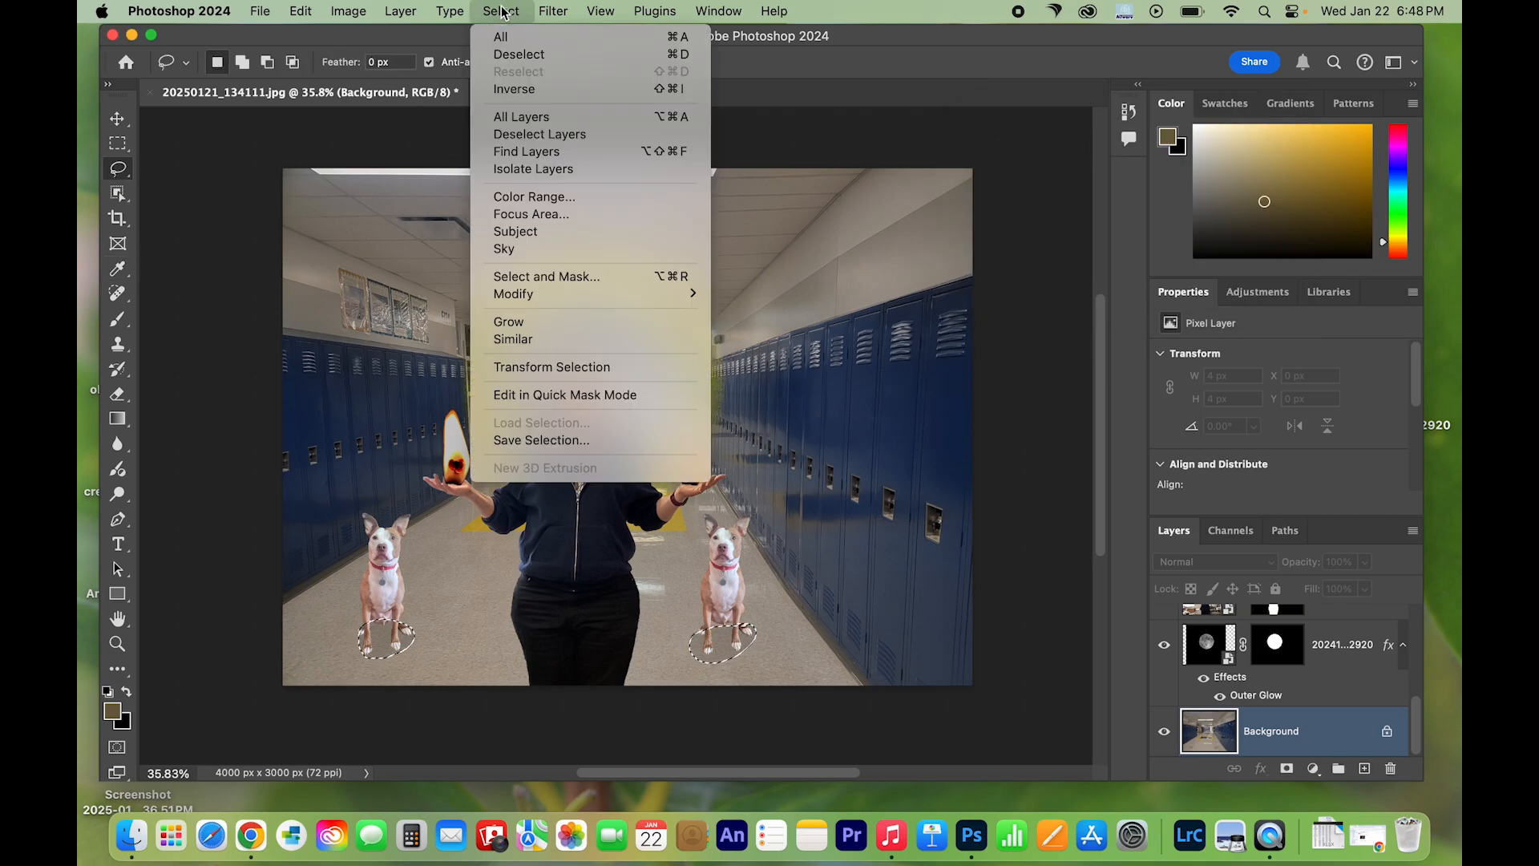
click(513, 54)
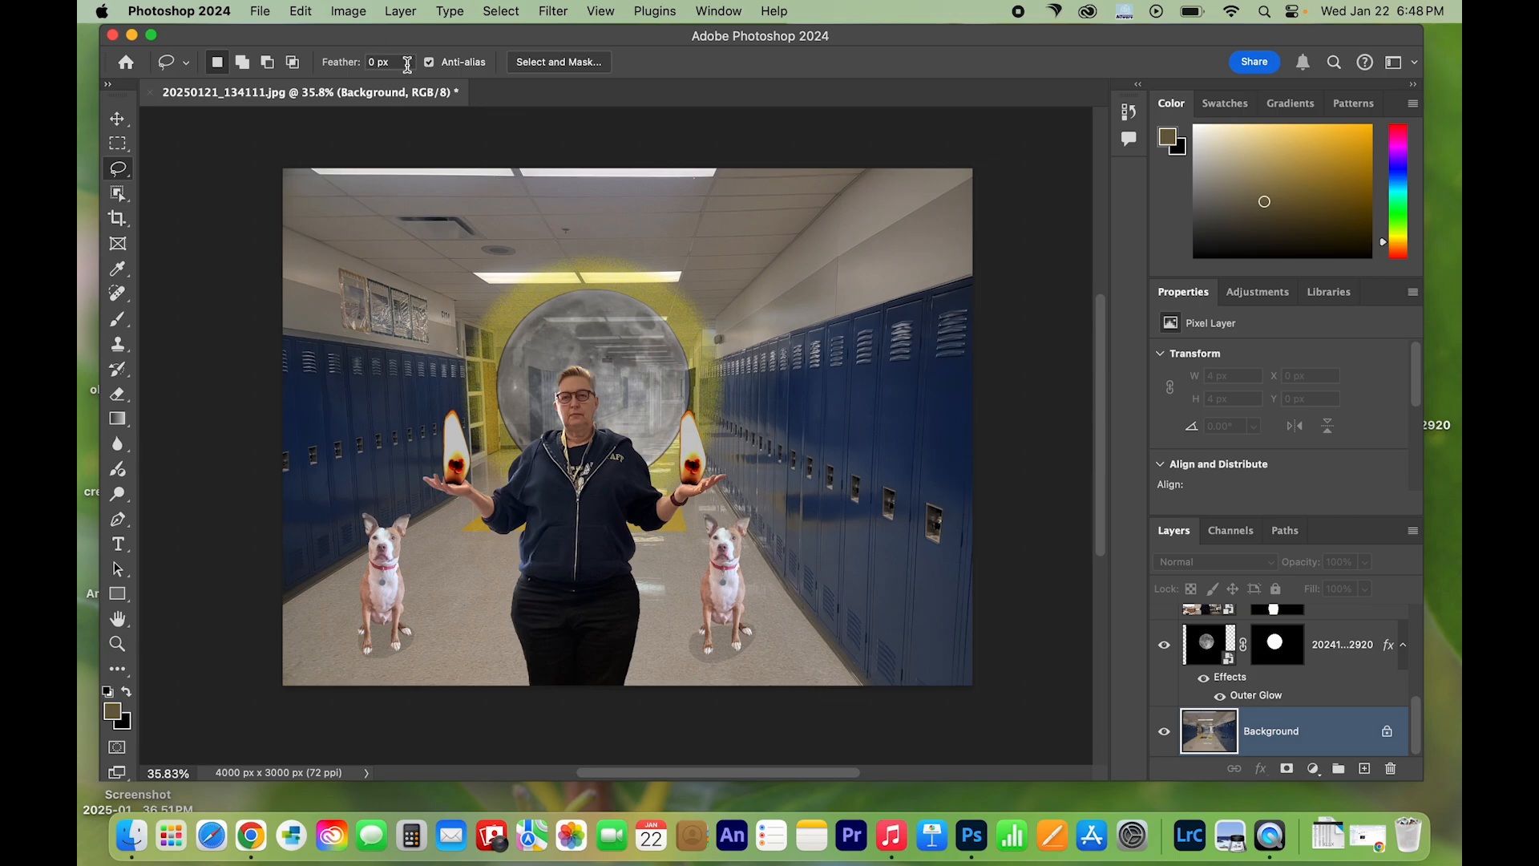
Step: Set up an Export As of the composite with the file format JPG
click(258, 11)
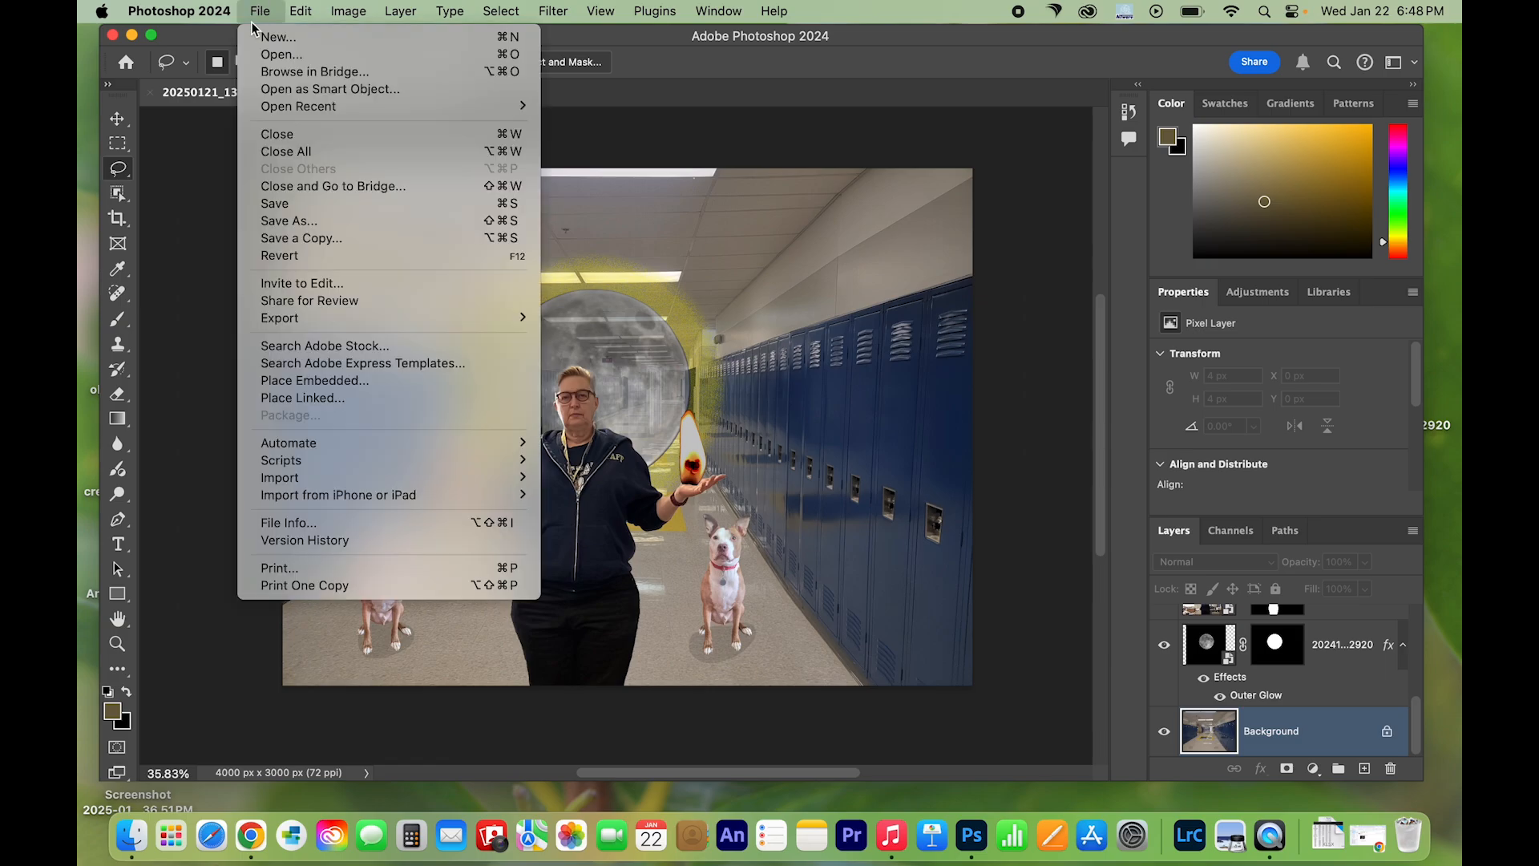
mouse_move(293, 321)
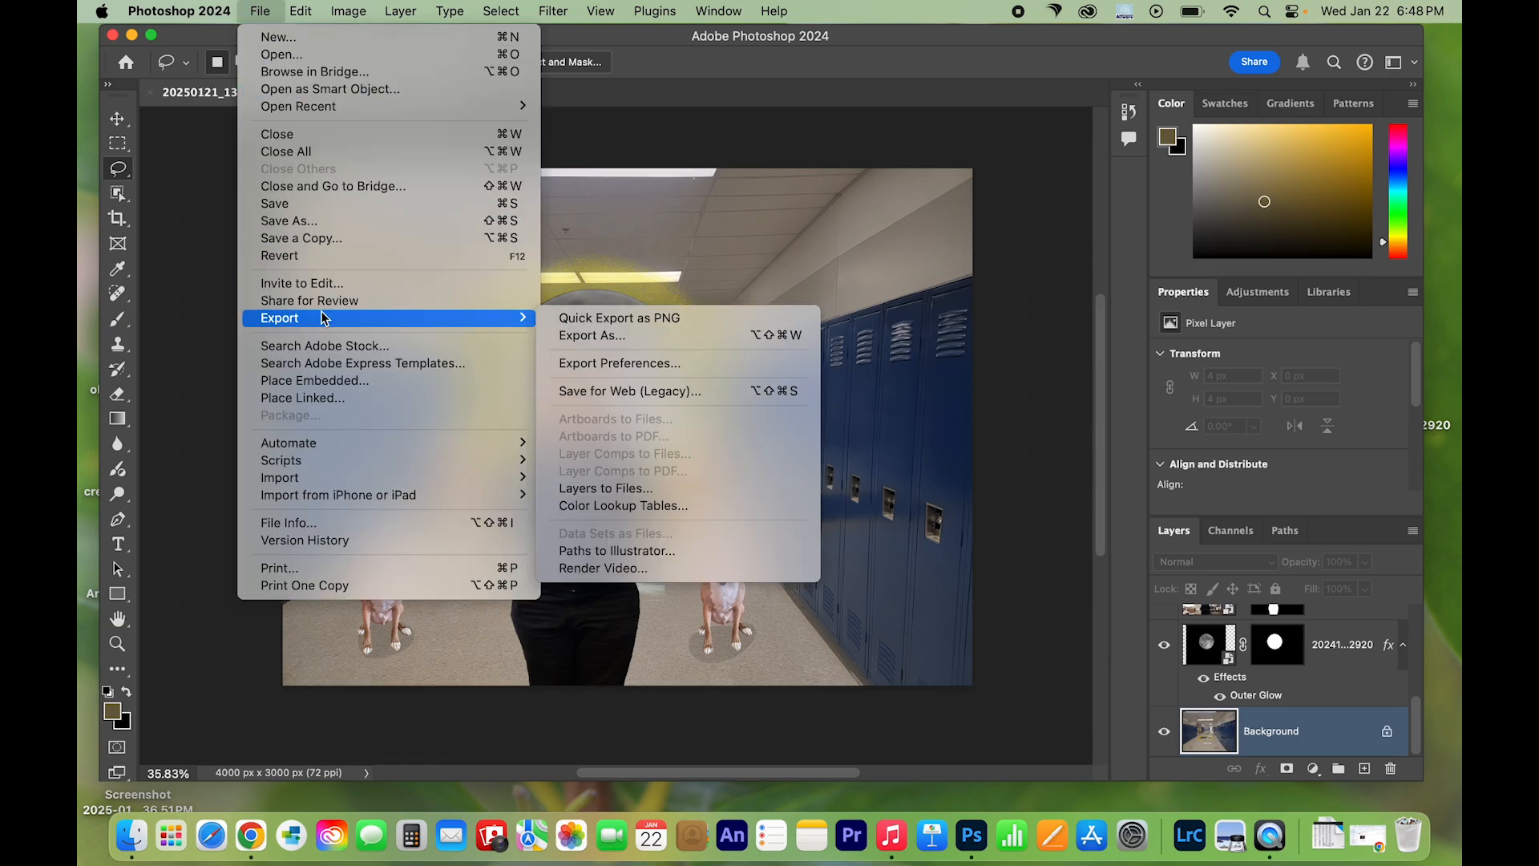
click(575, 336)
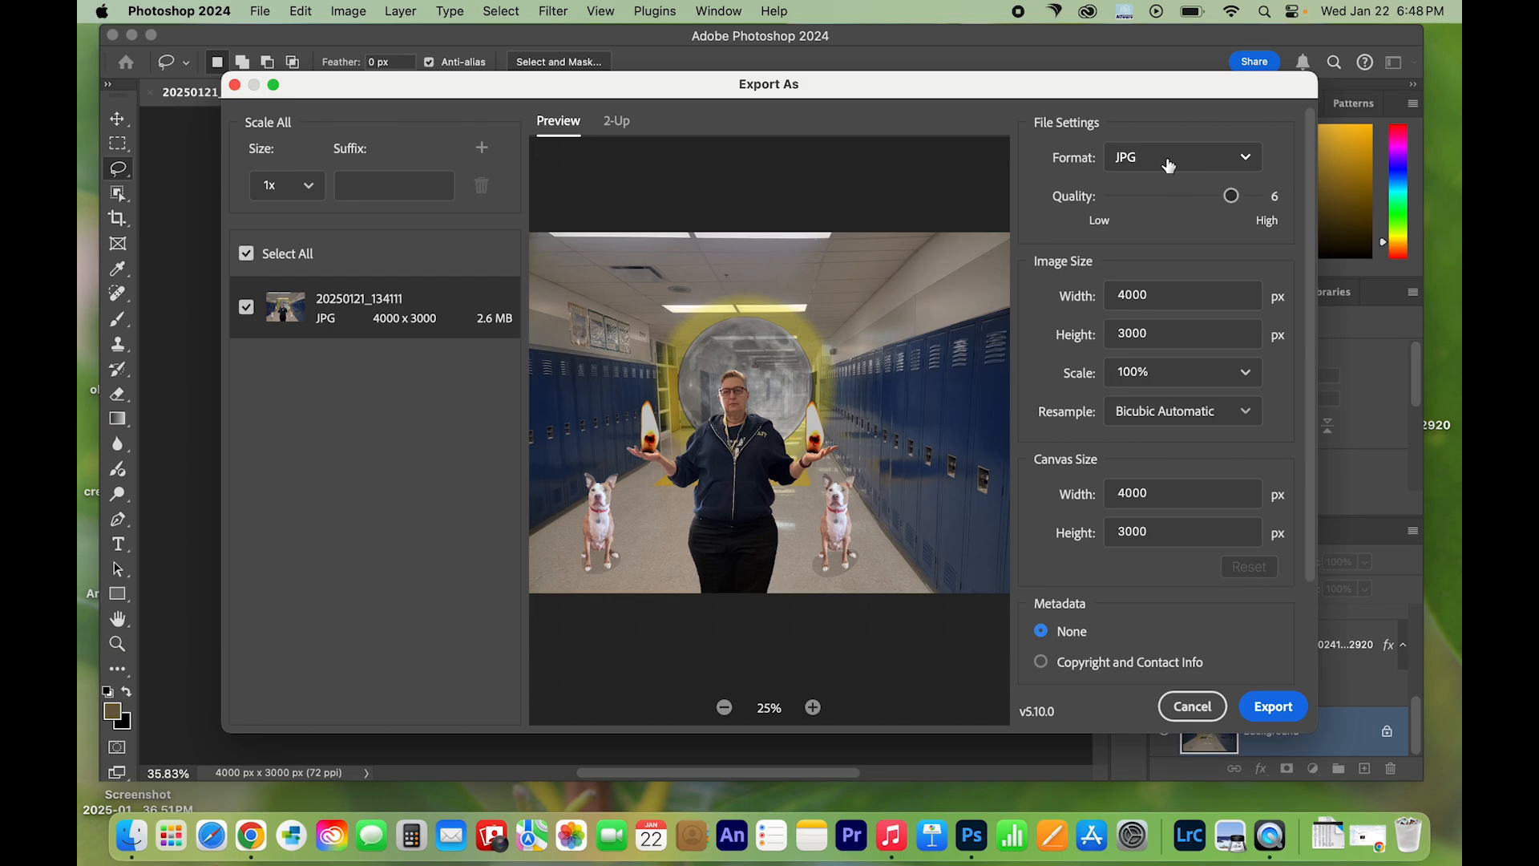
click(1168, 164)
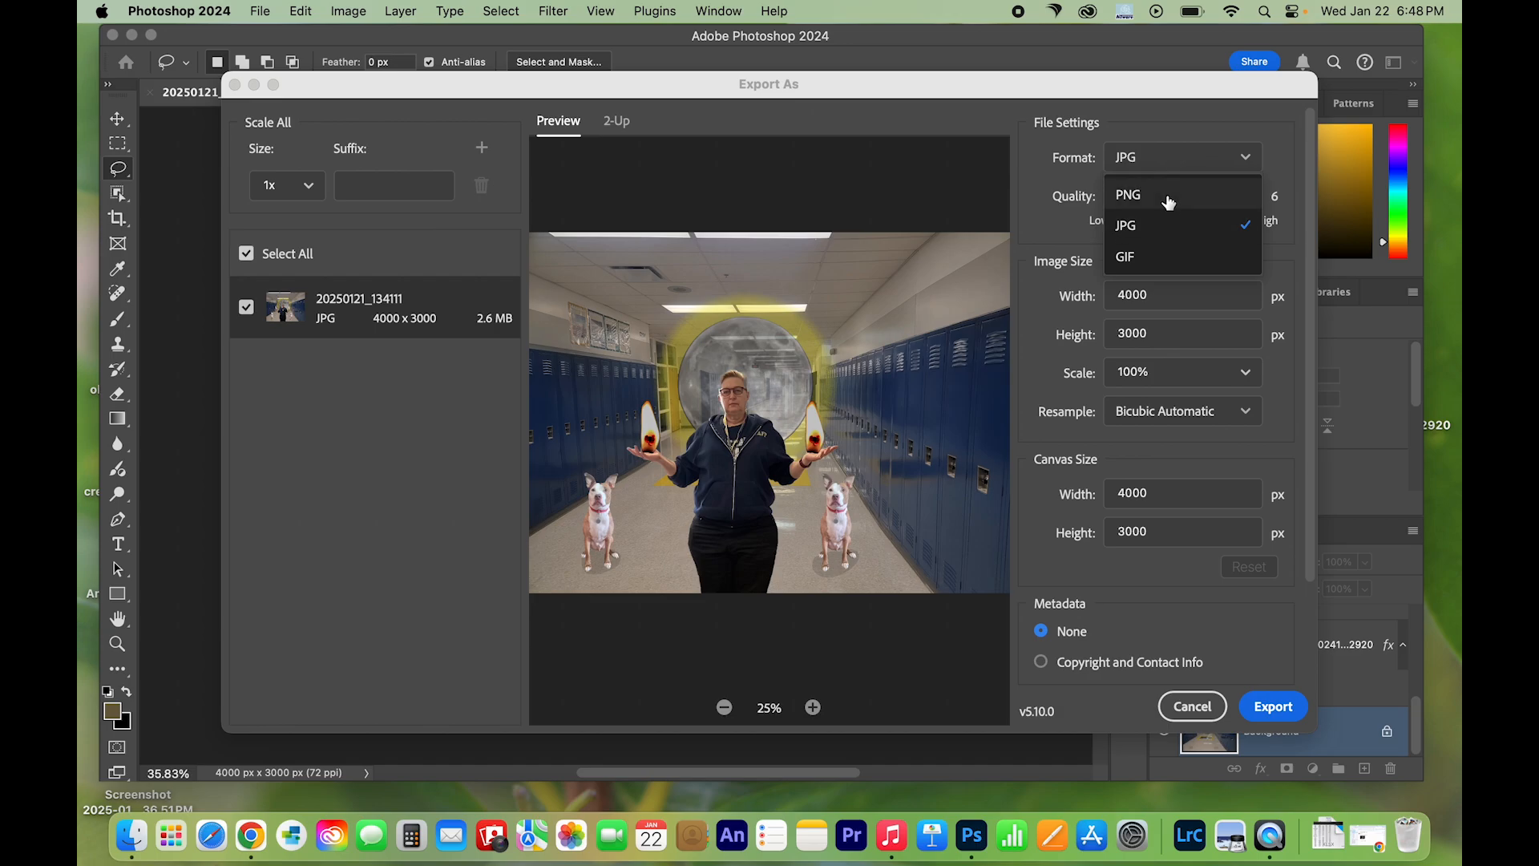
click(1163, 224)
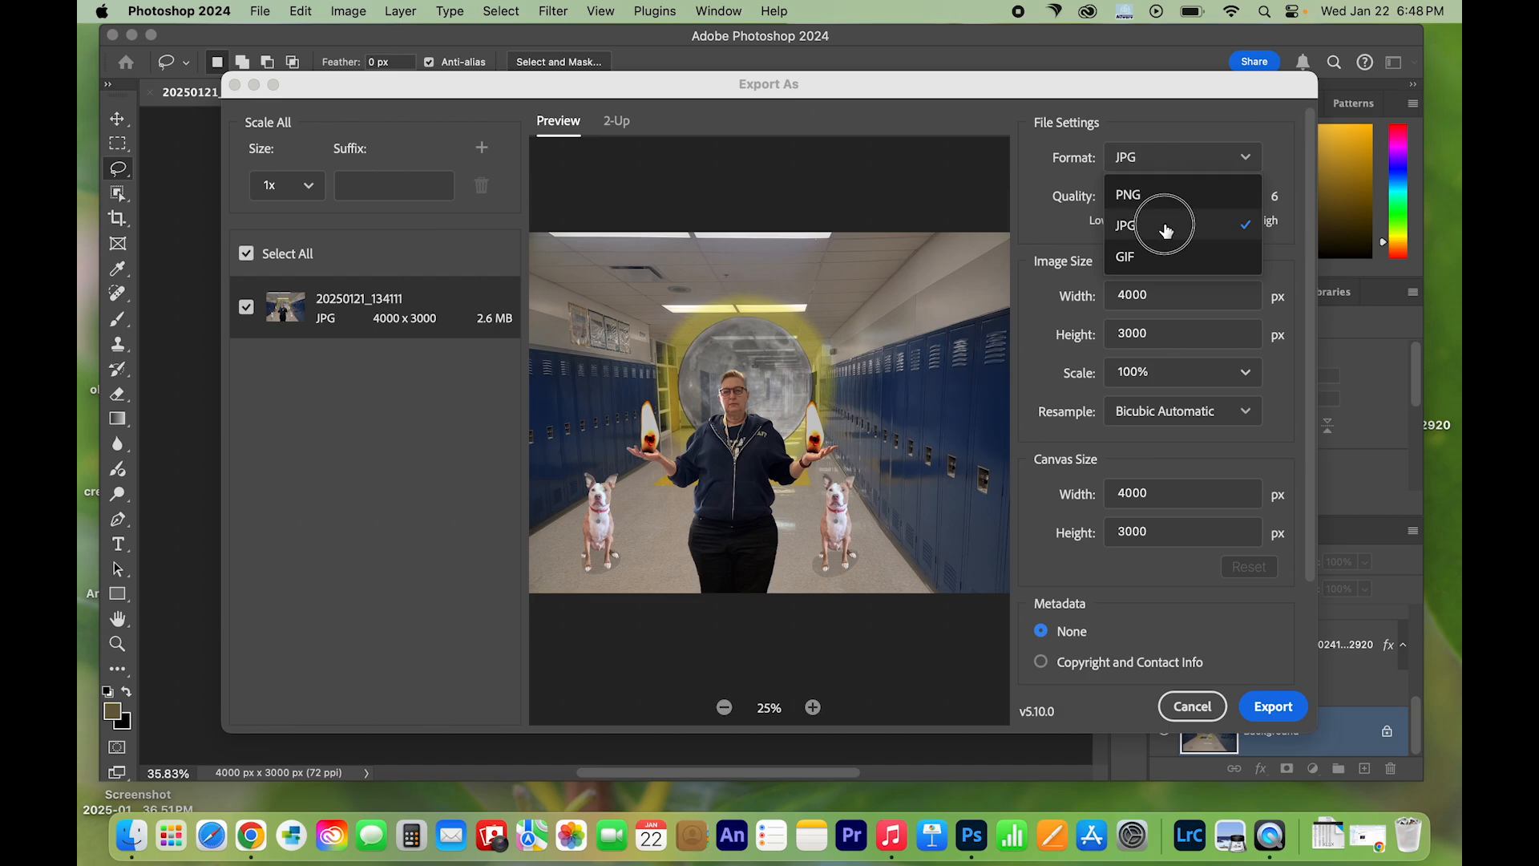
Step: Export the composite to the Desktop under the name Demo 1
click(1255, 709)
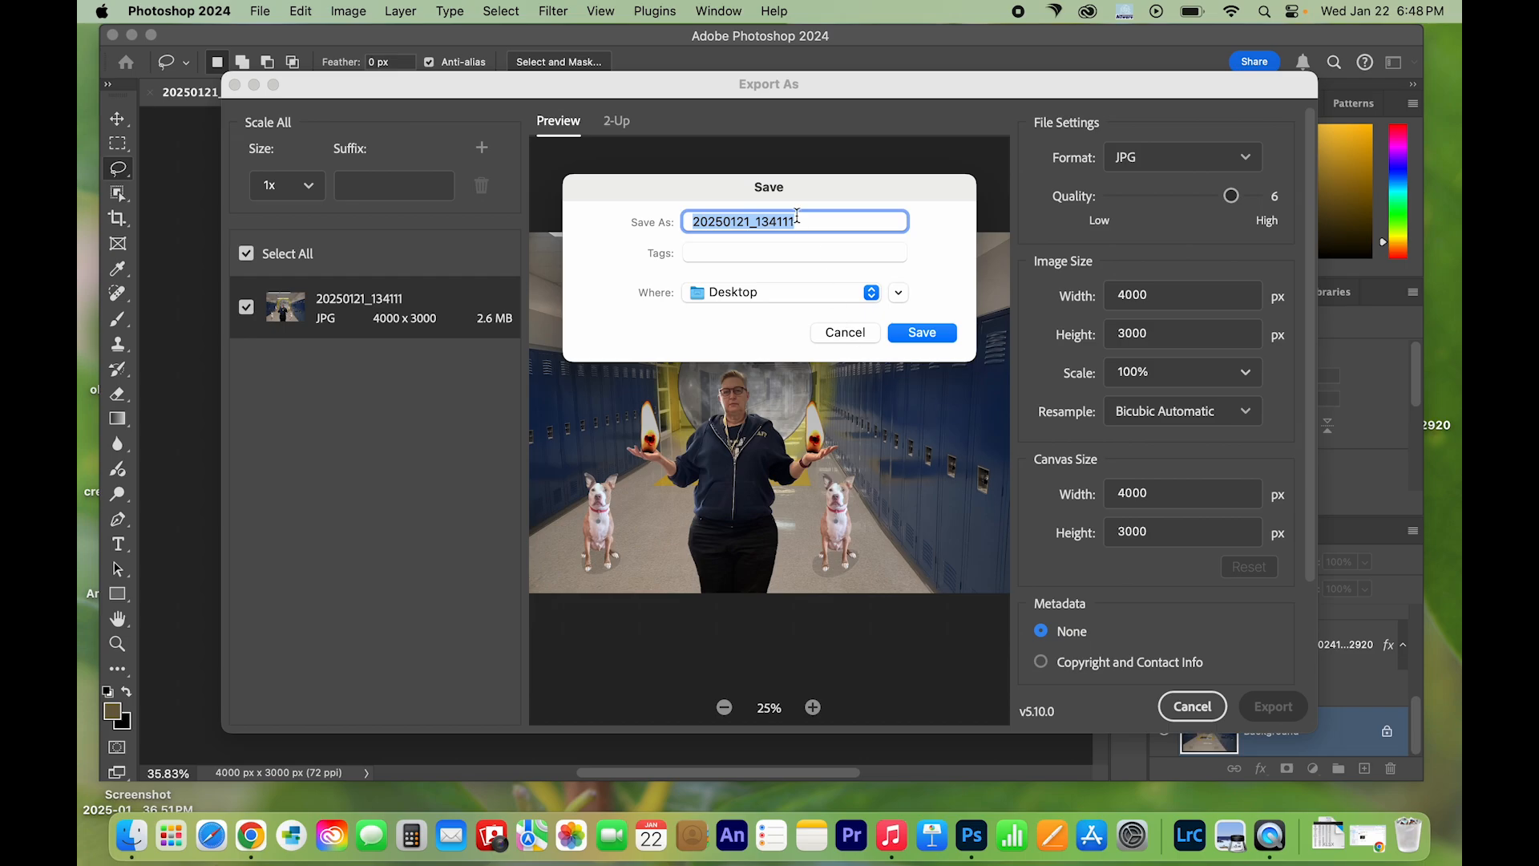
click(808, 225)
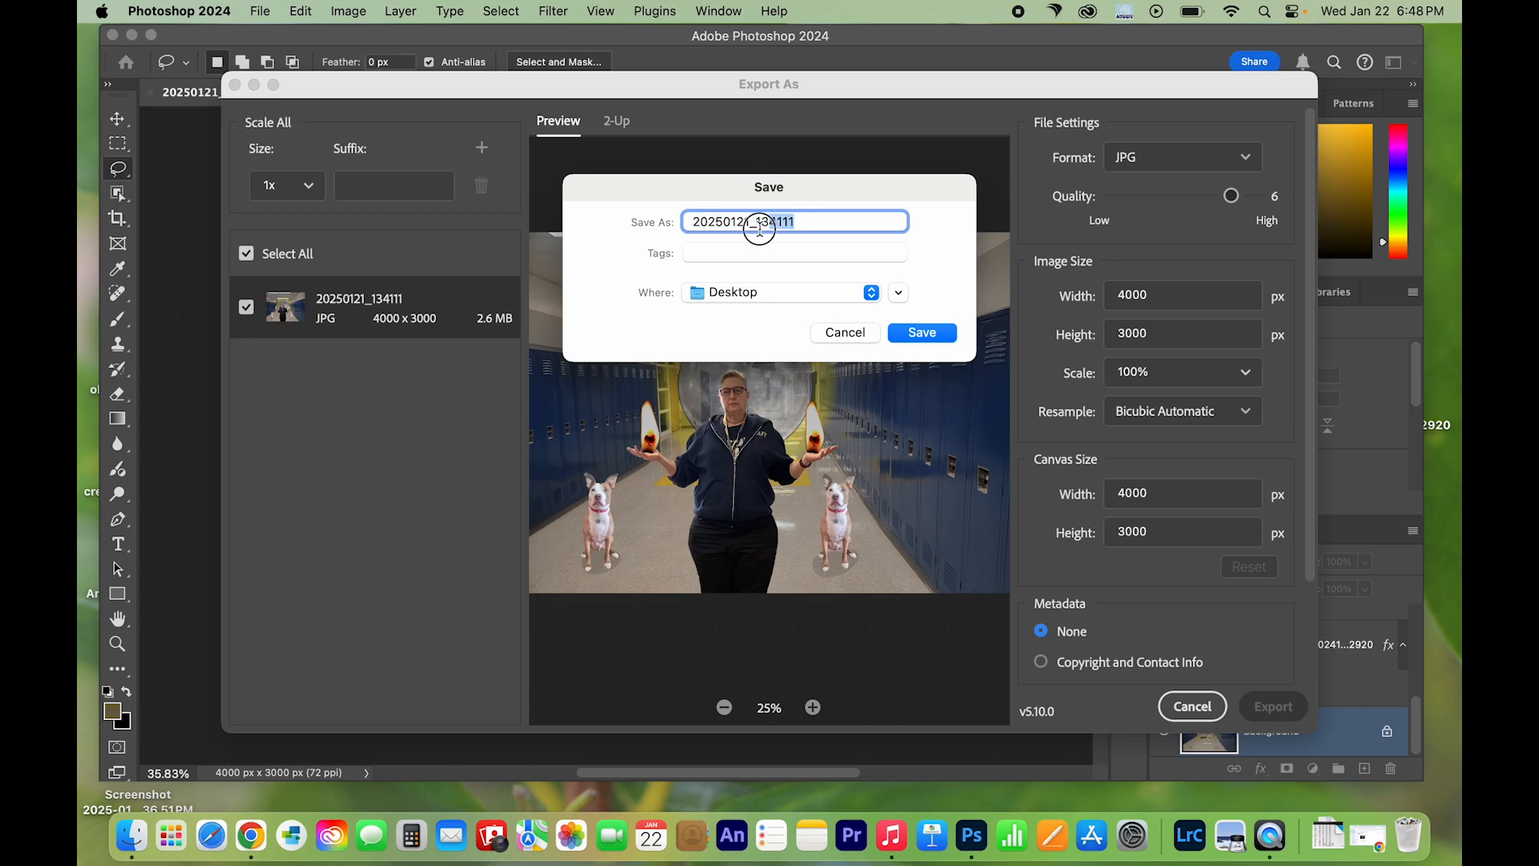
drag(639, 233, 649, 213)
text(Demo 1)
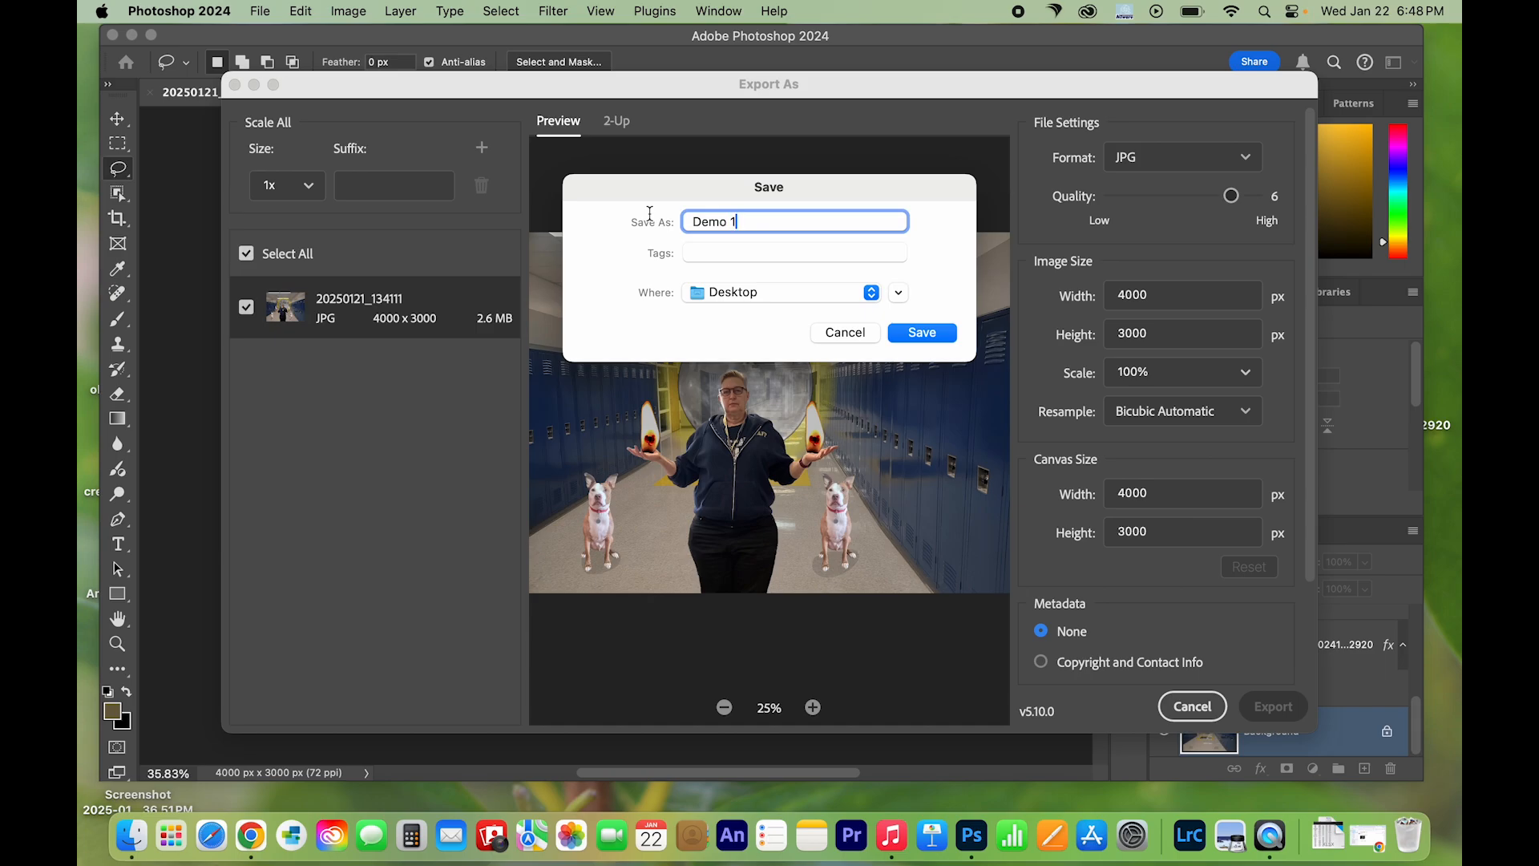
click(725, 306)
click(752, 509)
click(921, 333)
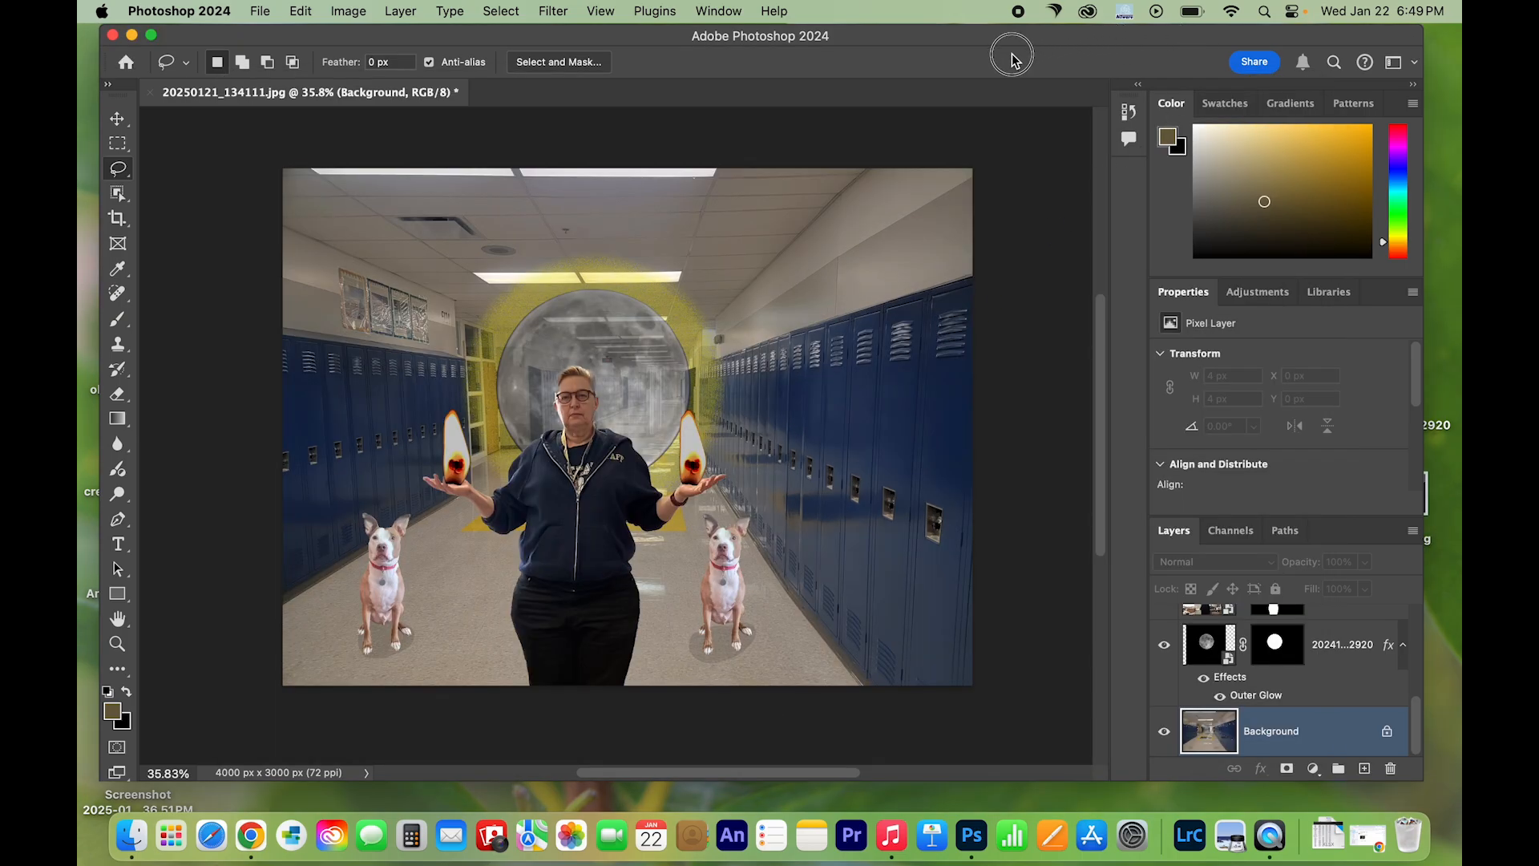
Step: Open the exported Demo 1.jpg from the desktop to check it, close it and return to Photoshop
drag(1025, 44, 881, 91)
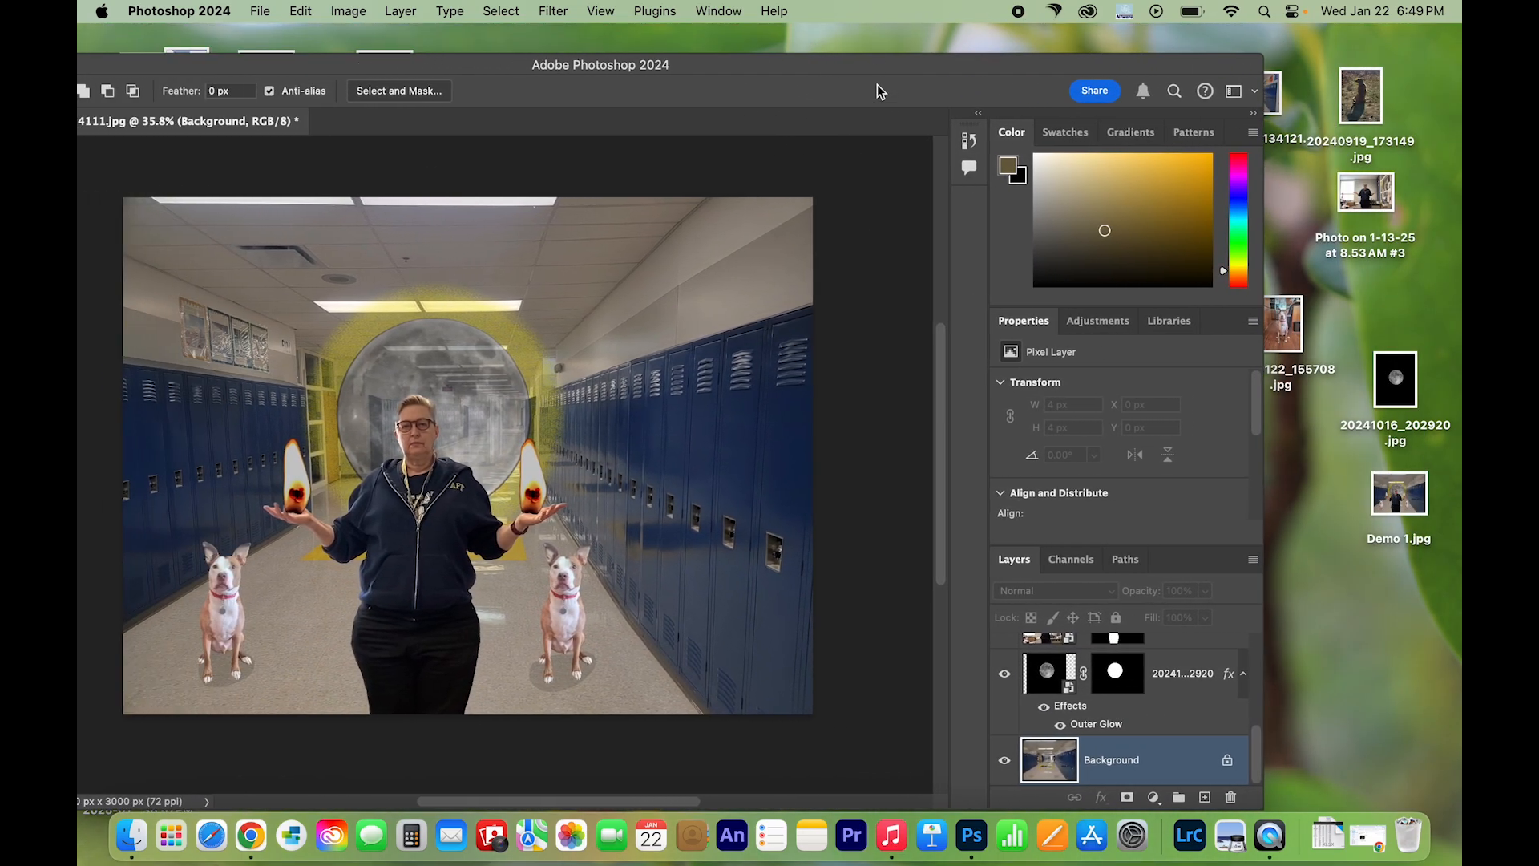
double_click(1384, 508)
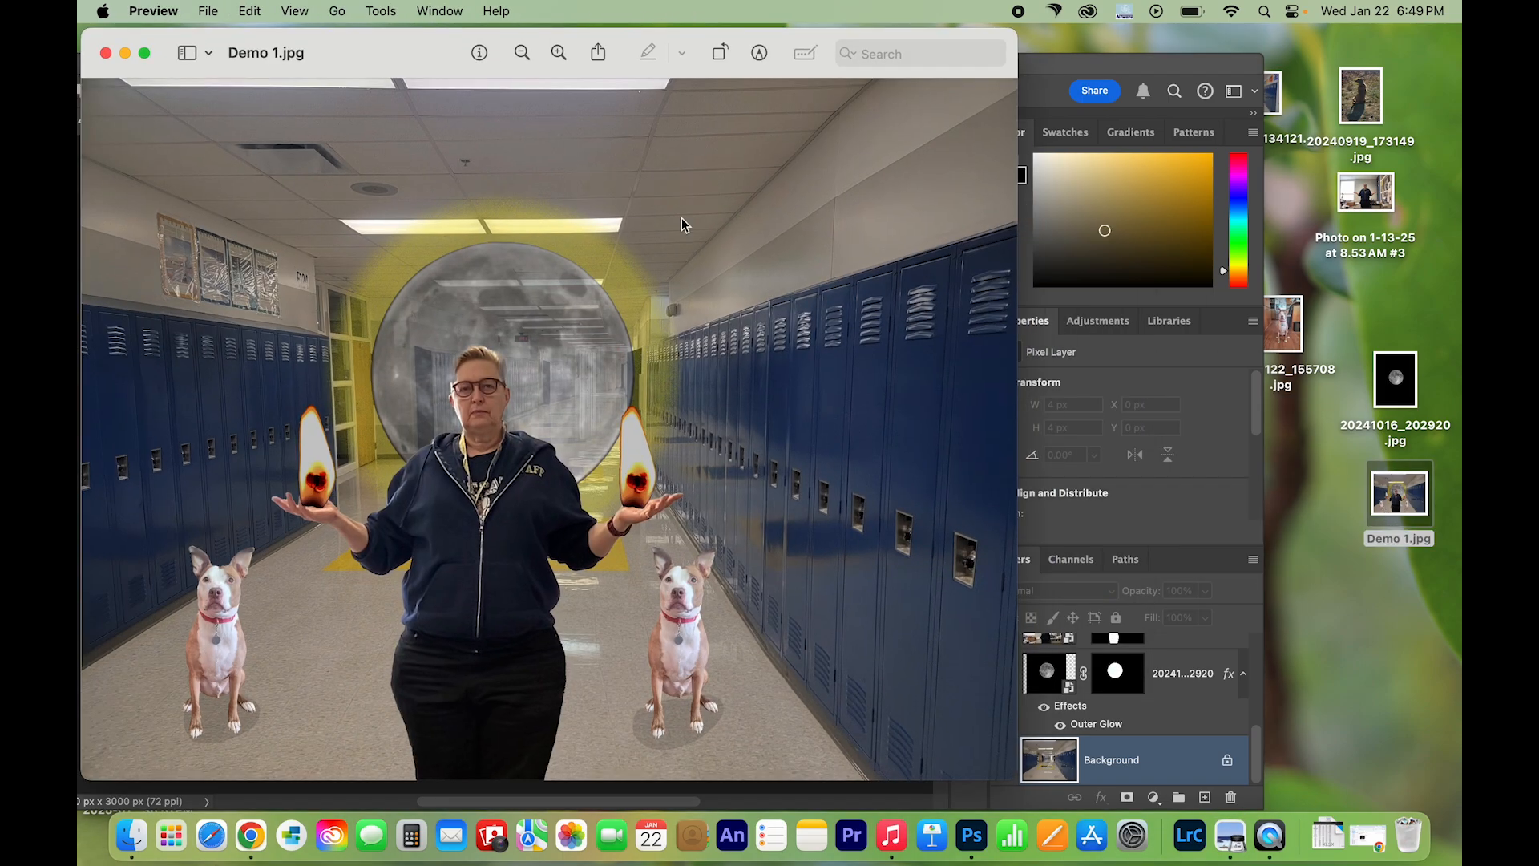
click(108, 56)
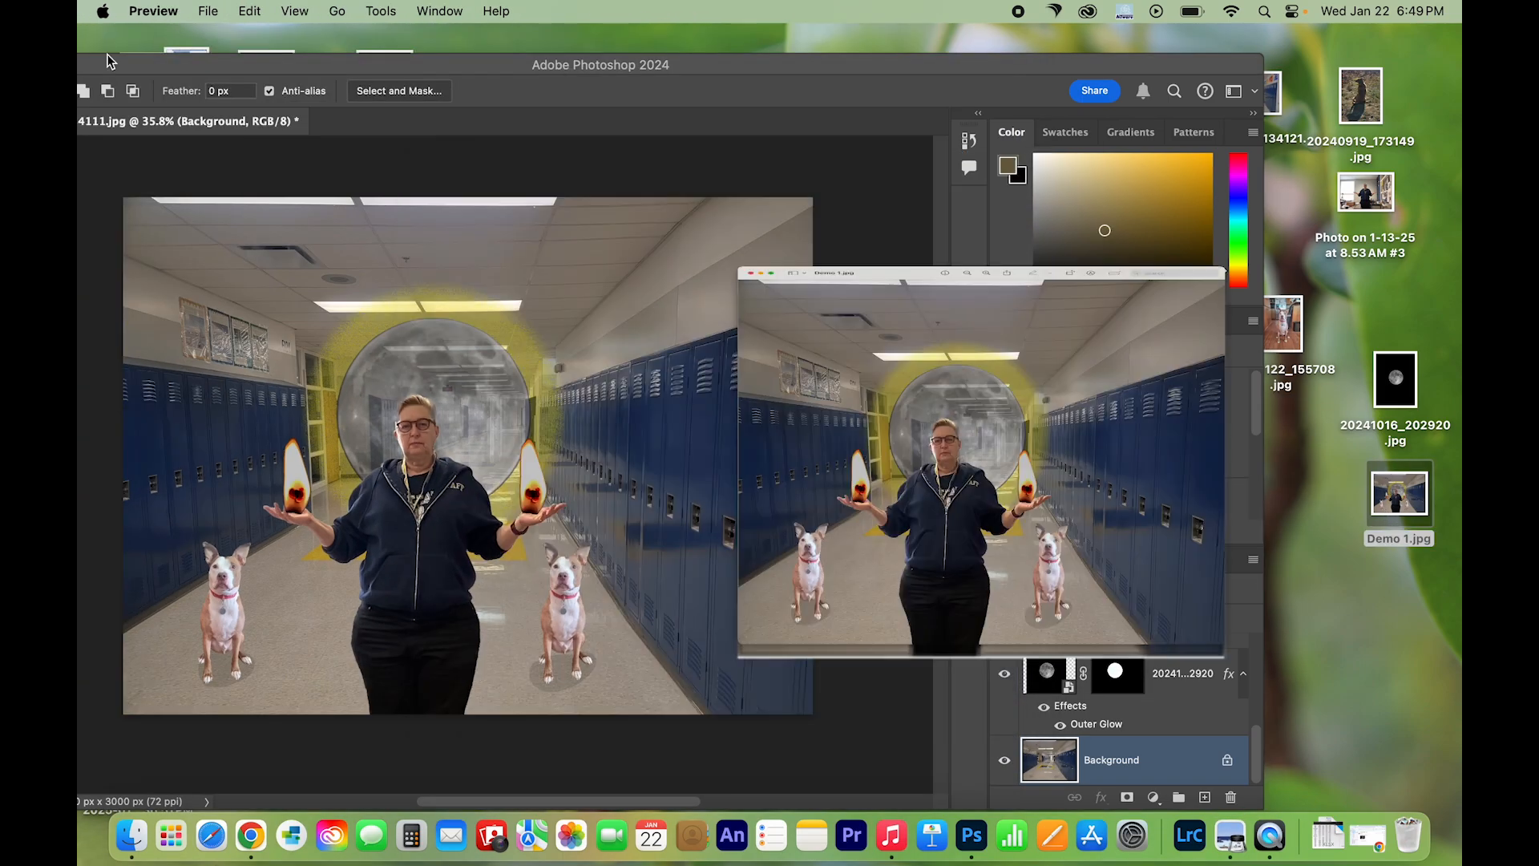
click(526, 72)
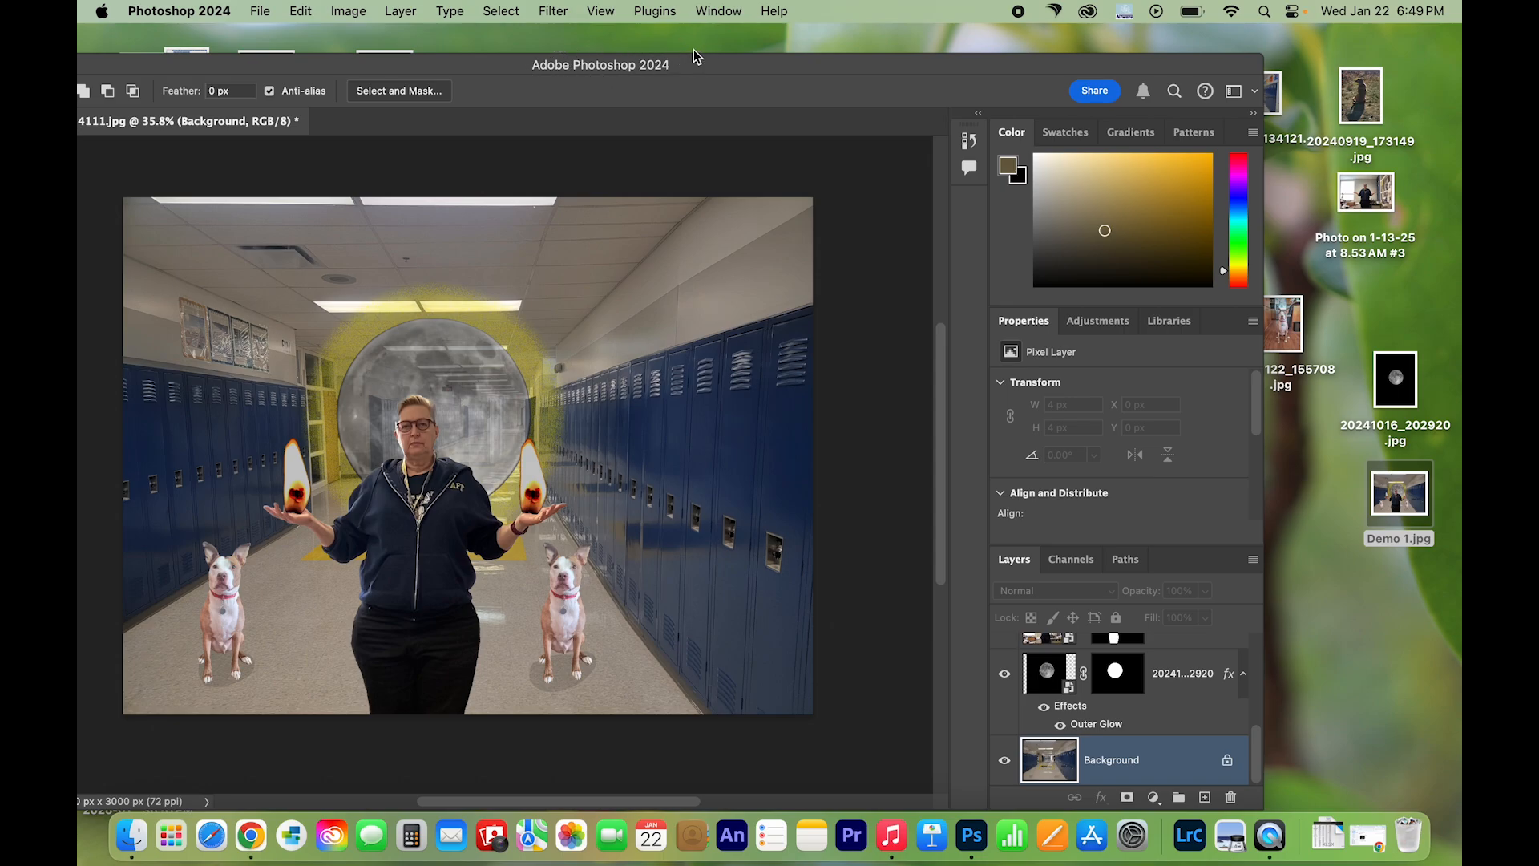
drag(553, 68, 701, 9)
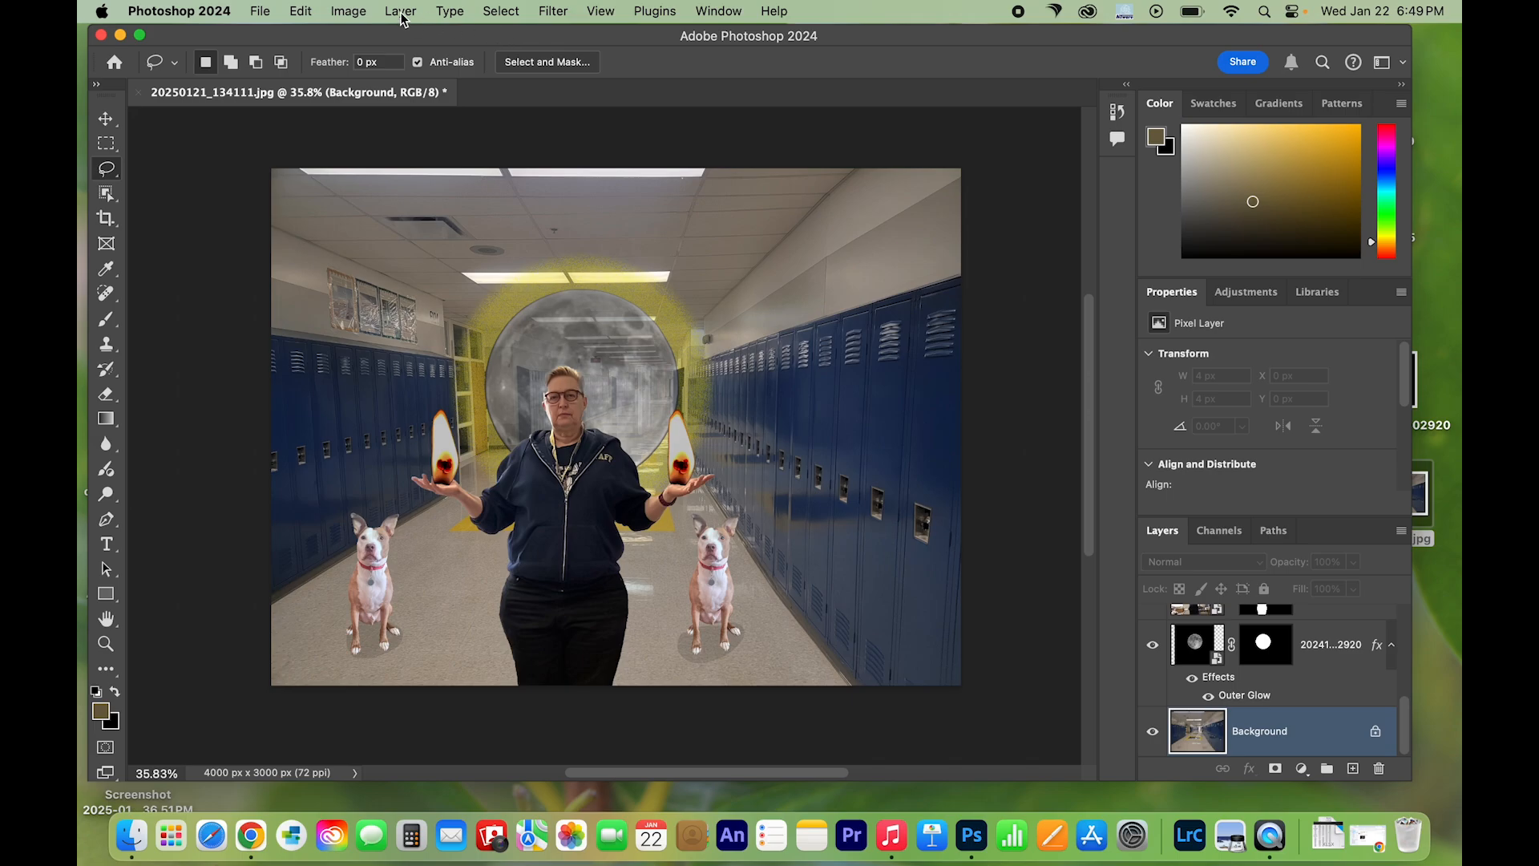
Step: Save the layered document to the Desktop as Demo1.psd in Photoshop format with Maximize Compatibility on
click(258, 12)
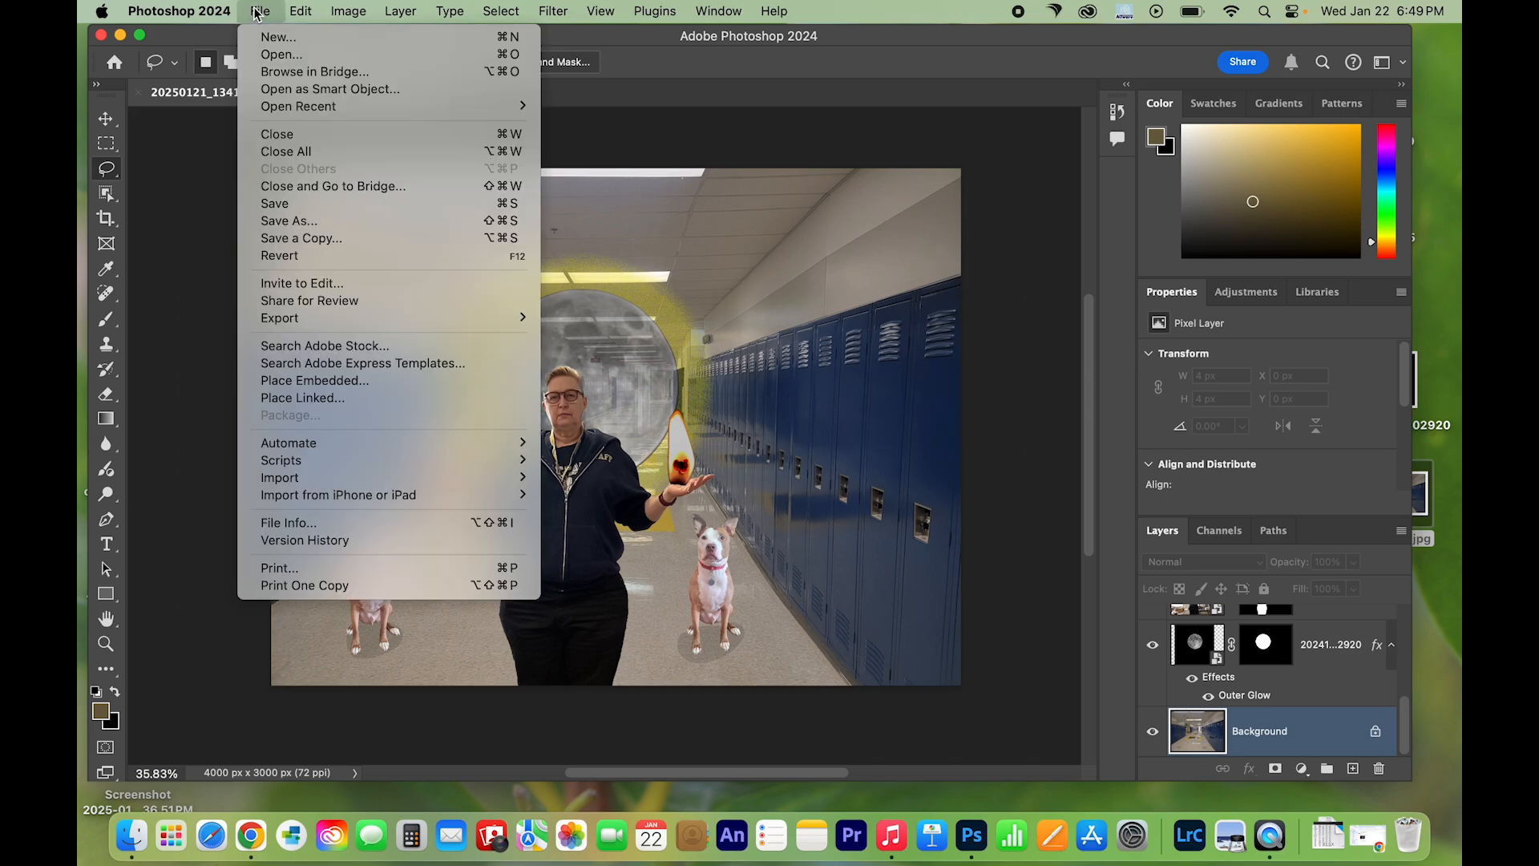
click(267, 205)
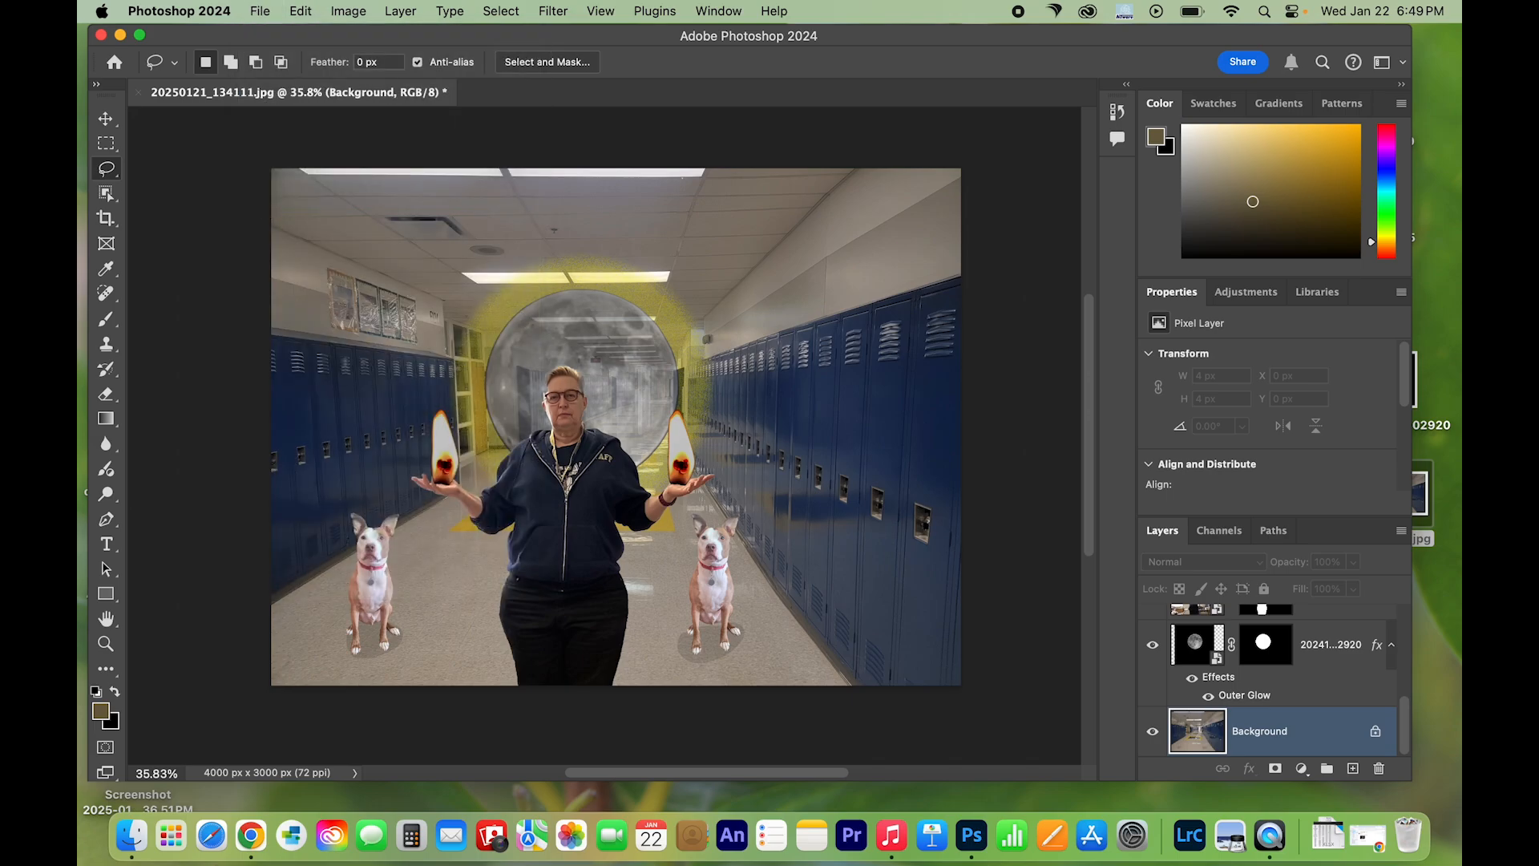
text(Demo1)
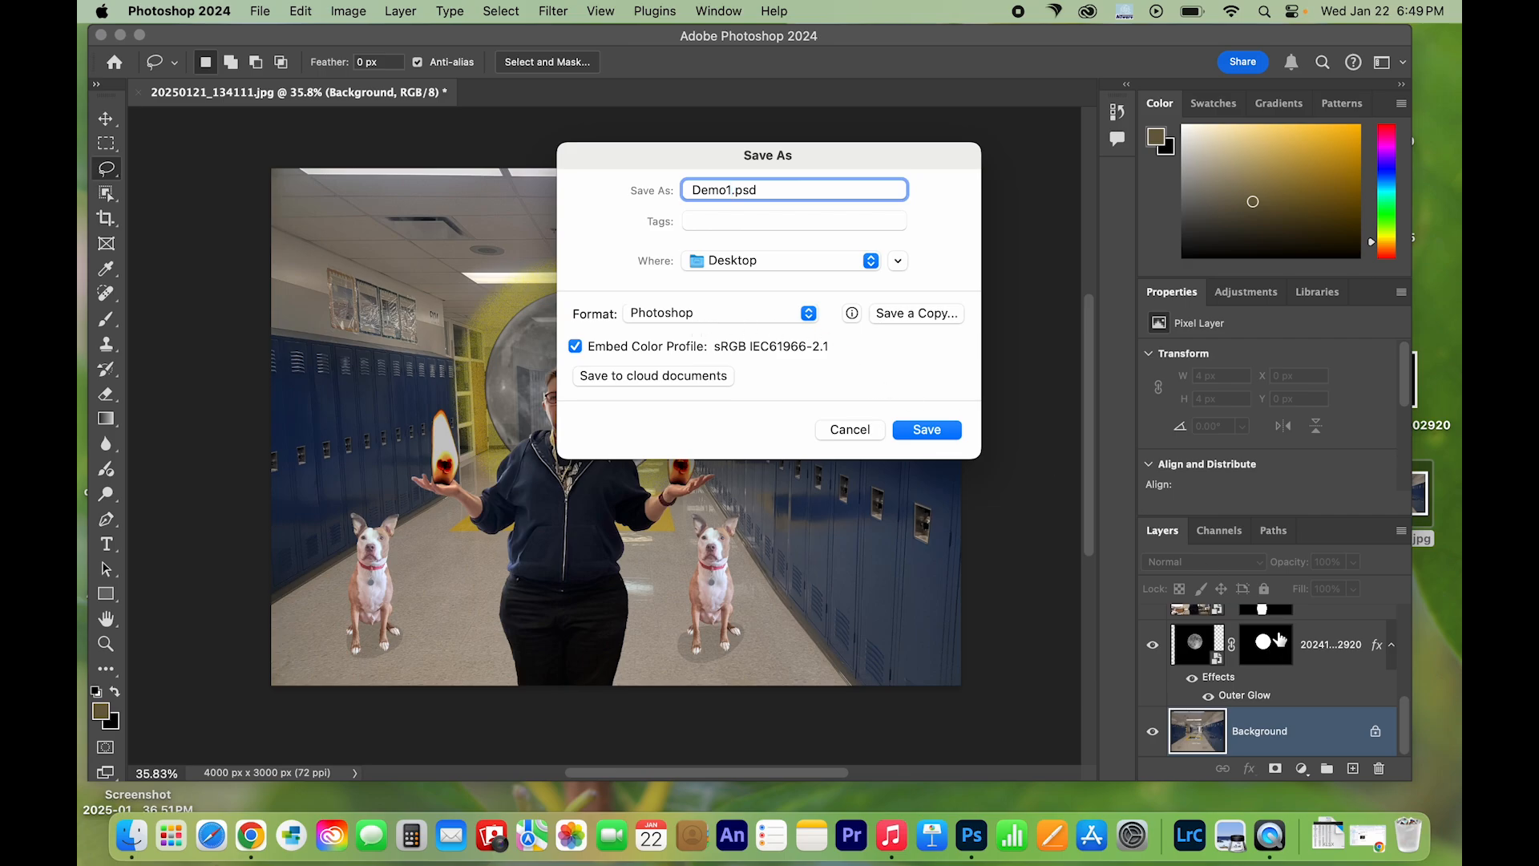
click(932, 434)
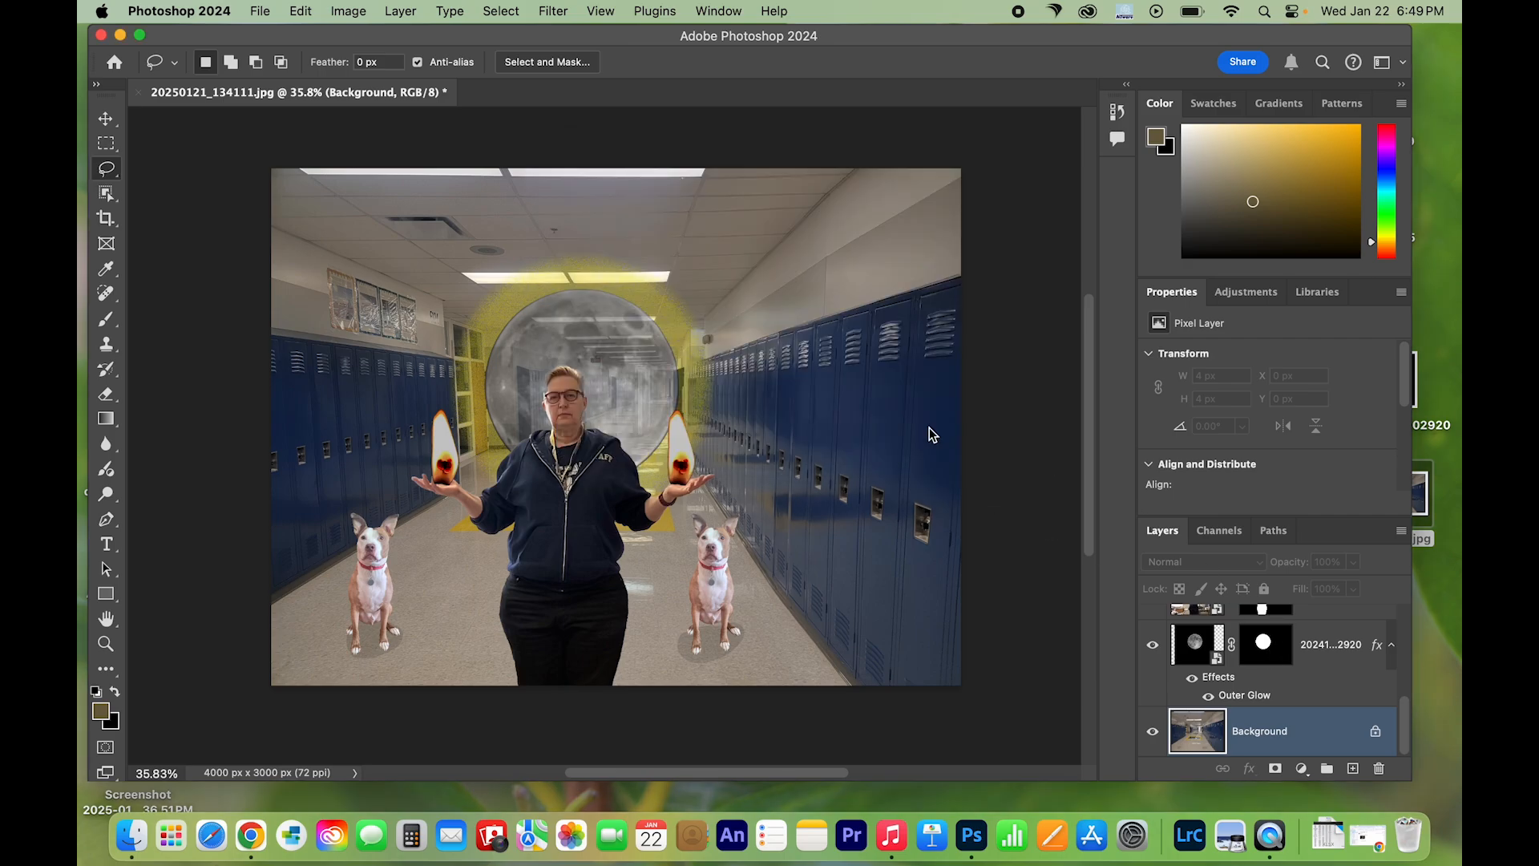
click(842, 310)
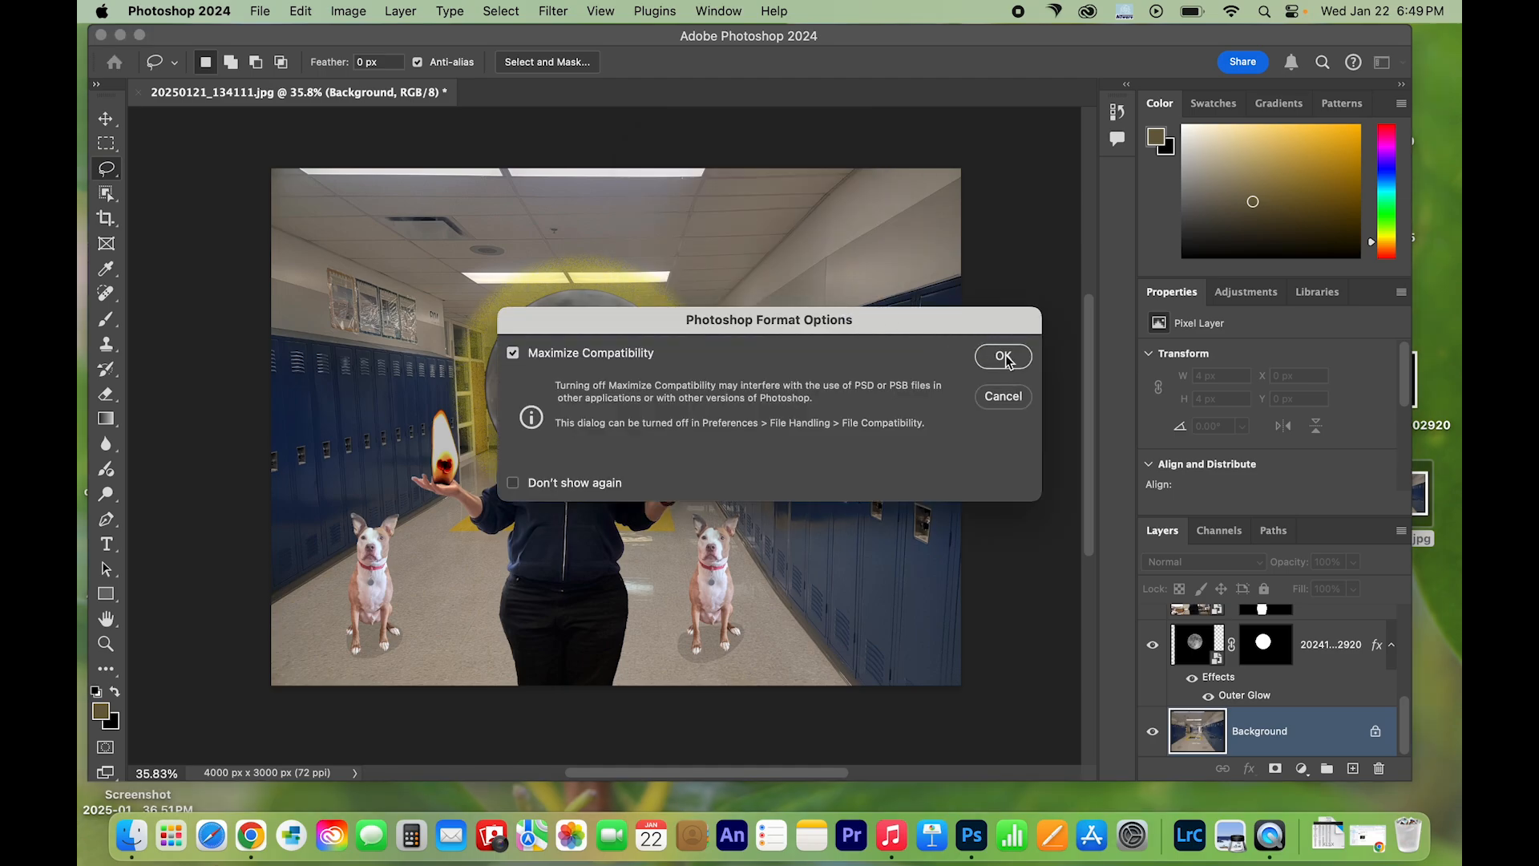
click(1004, 361)
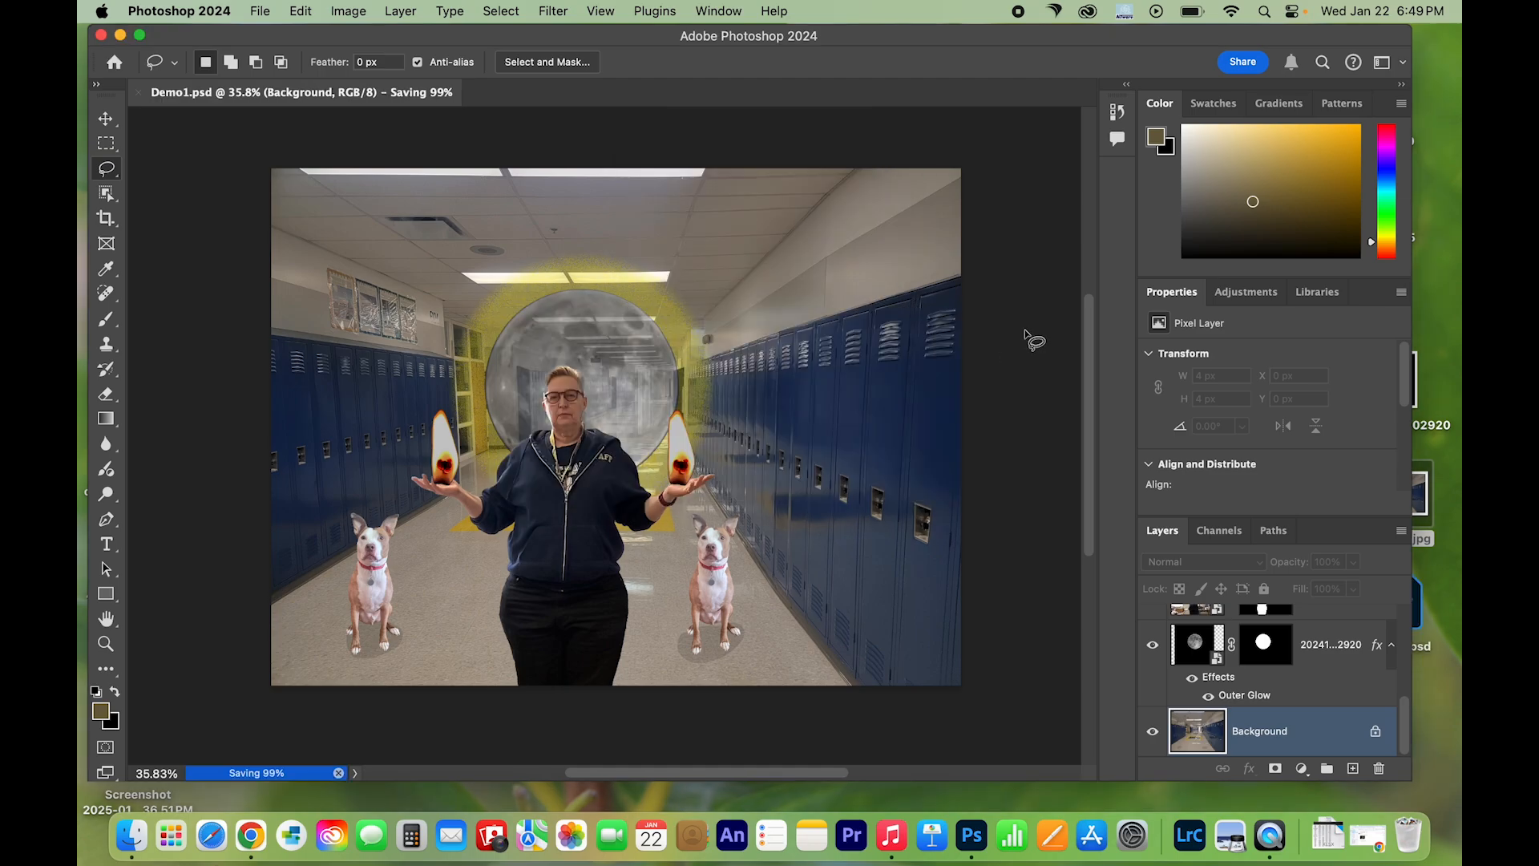
Step: Check the saved files on the desktop and close the Demo1.psd document
drag(1166, 49, 946, 48)
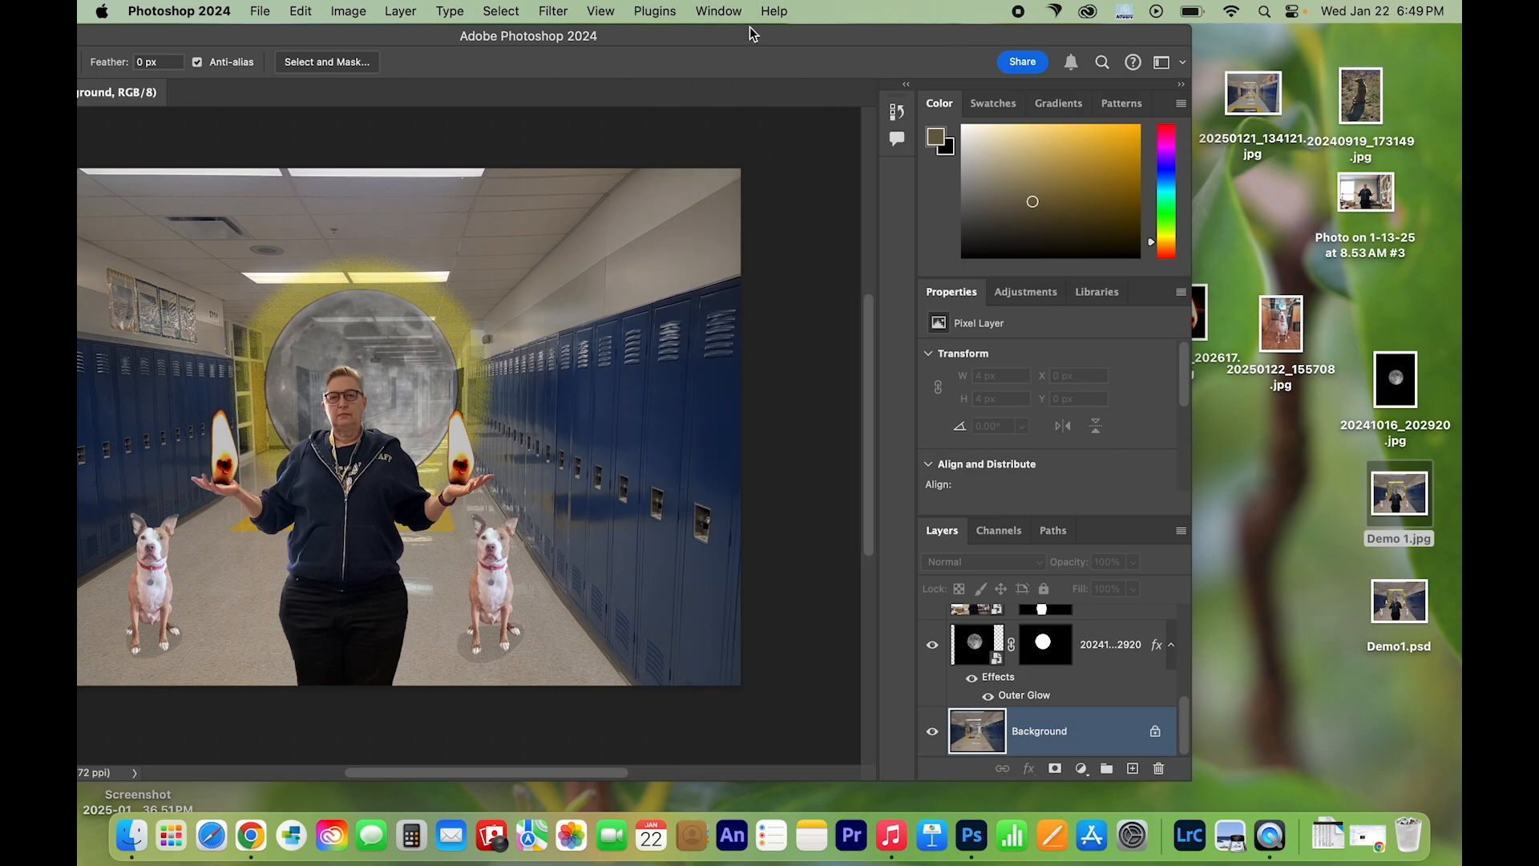
drag(958, 37, 1195, 37)
click(158, 94)
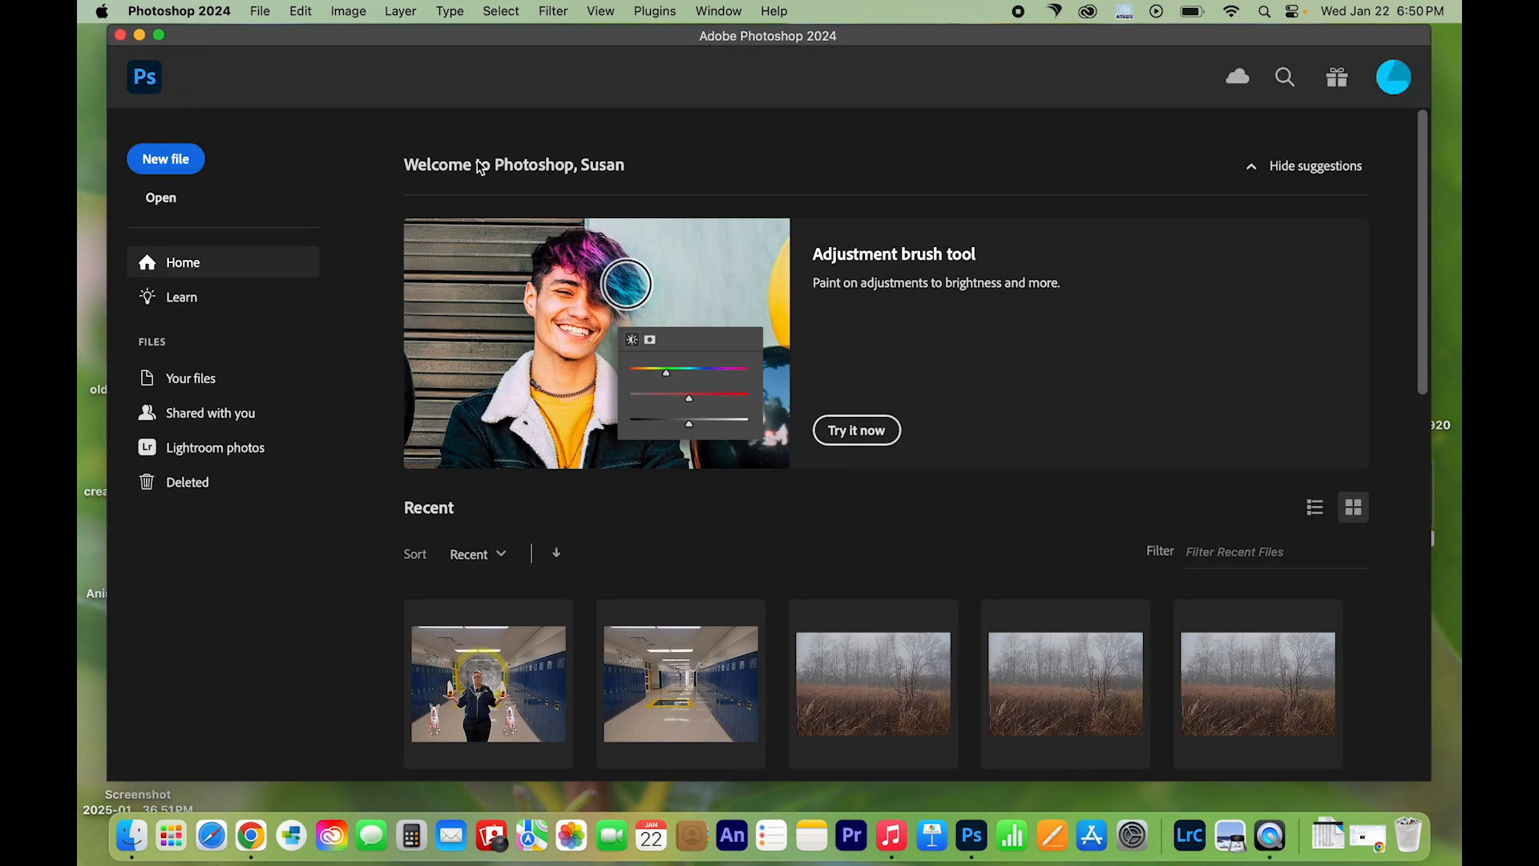
Step: Reopen Demo1.psd from the desktop and look through its layers
drag(436, 36, 249, 36)
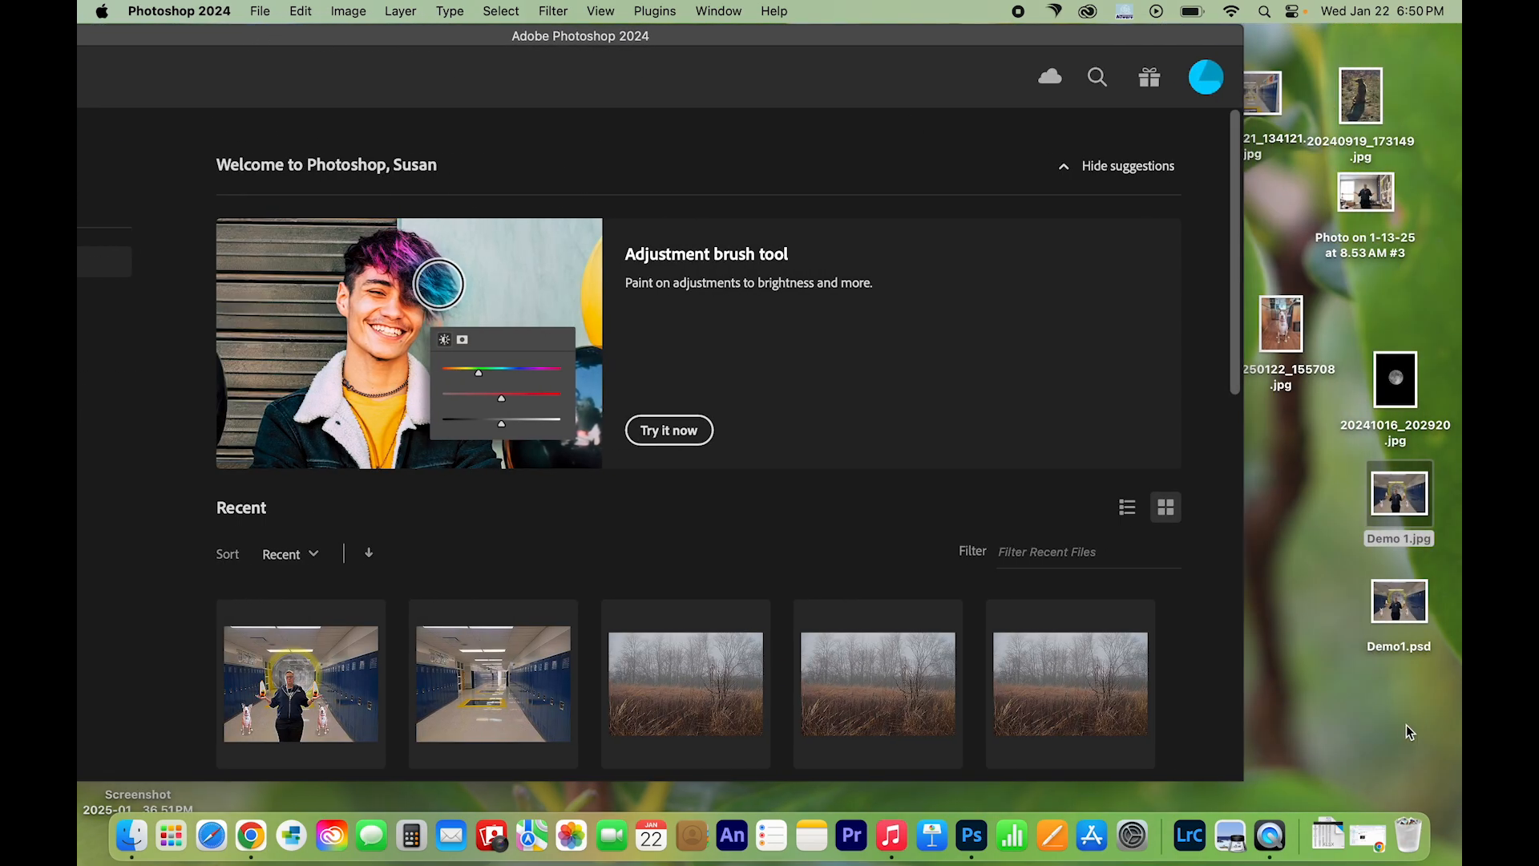
double_click(1398, 602)
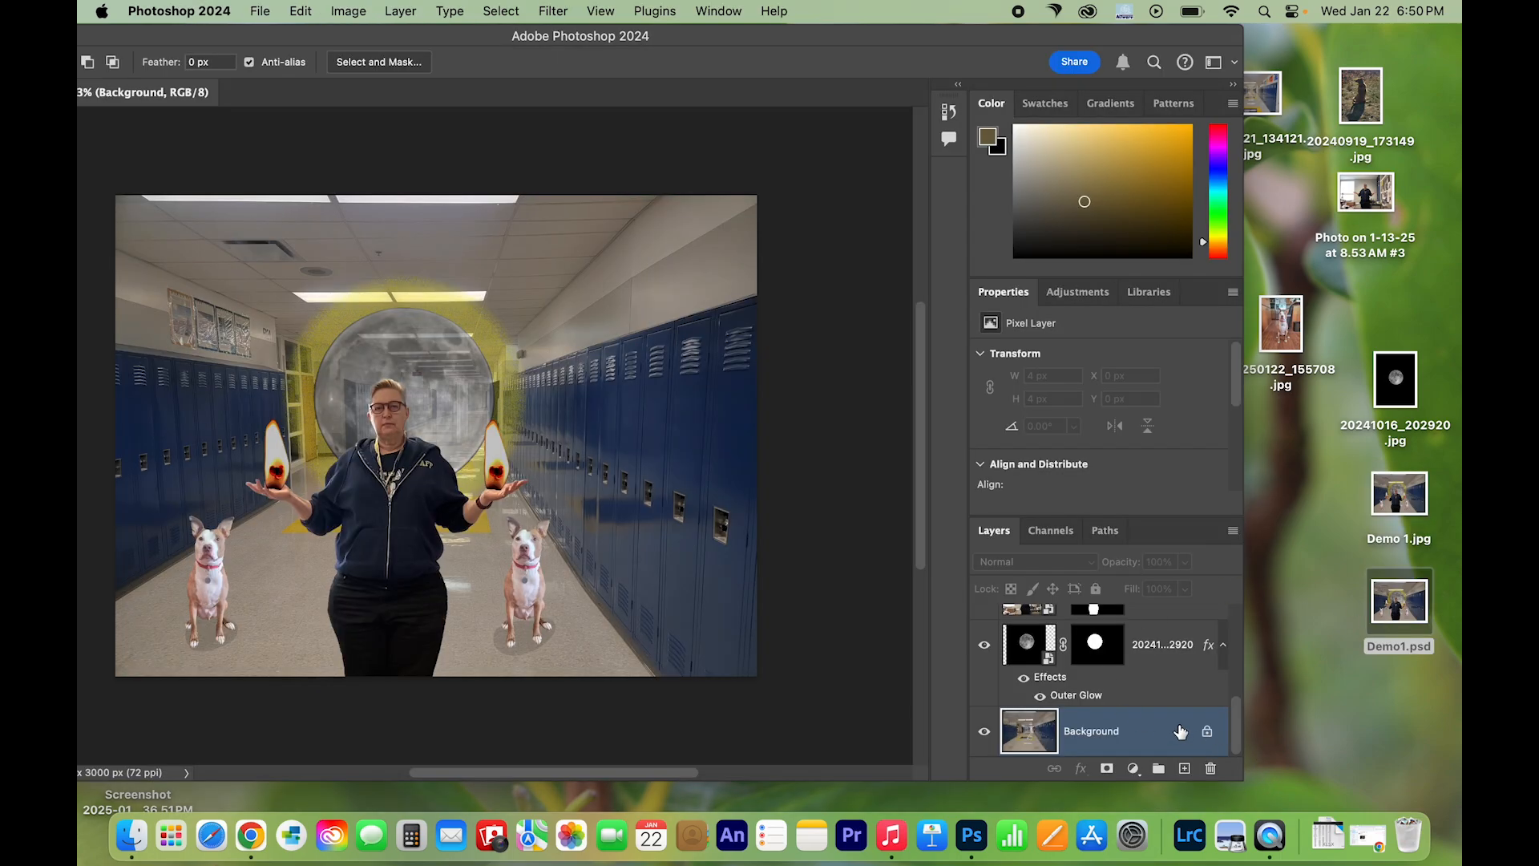
scroll(1179, 729, up, 5)
scroll(1180, 730, down, 5)
scroll(1180, 729, up, 5)
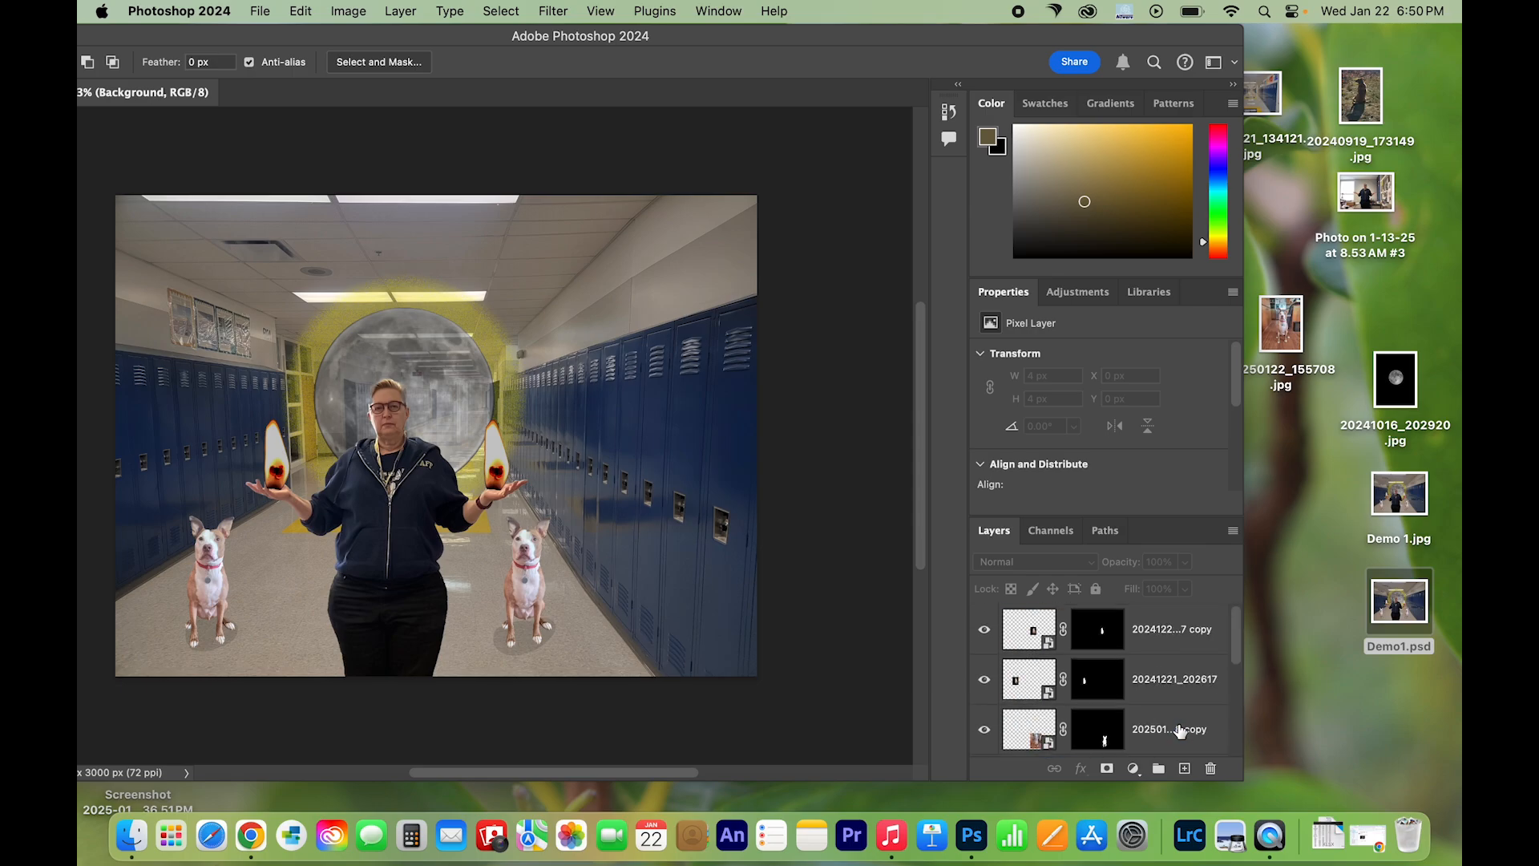
Step: Close the Demo1.psd document and quit Photoshop
double_click(655, 36)
click(215, 94)
click(179, 11)
click(180, 221)
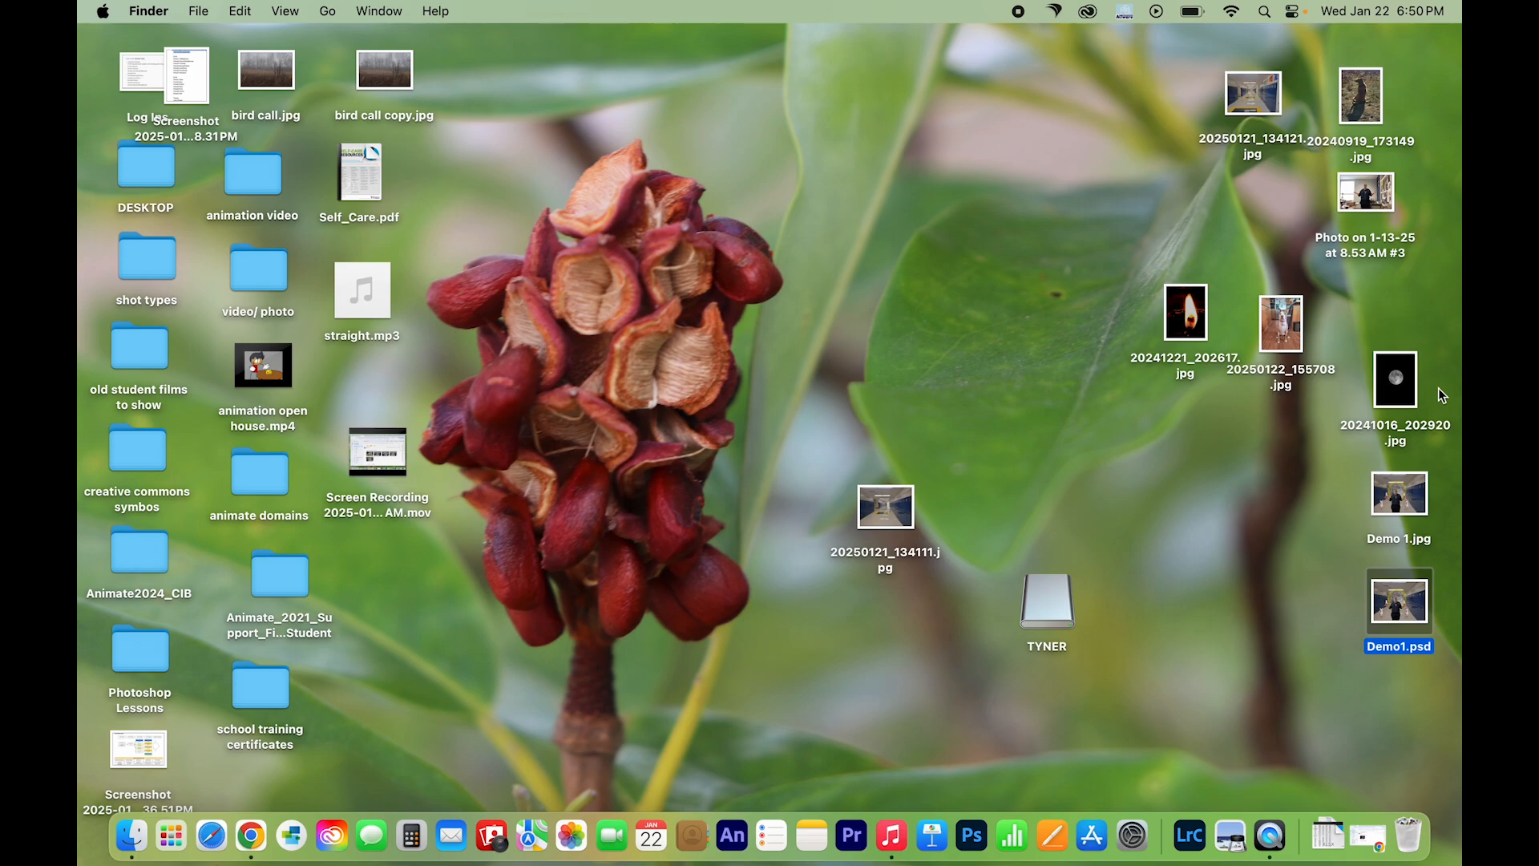
Step: Open the exported Demo 1.jpg from the desktop in Preview to view the finished image
double_click(1410, 500)
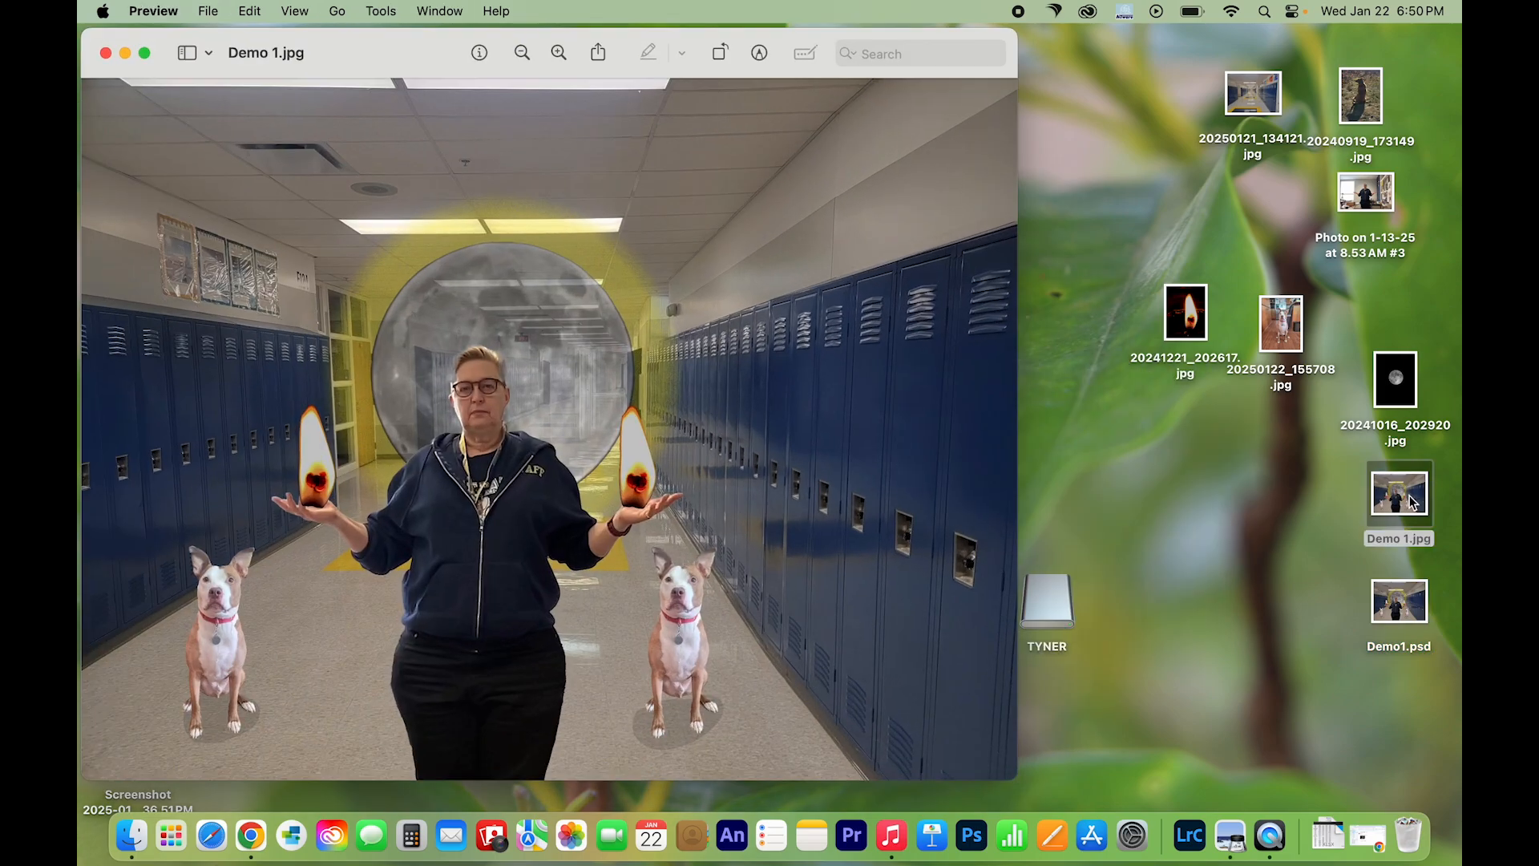